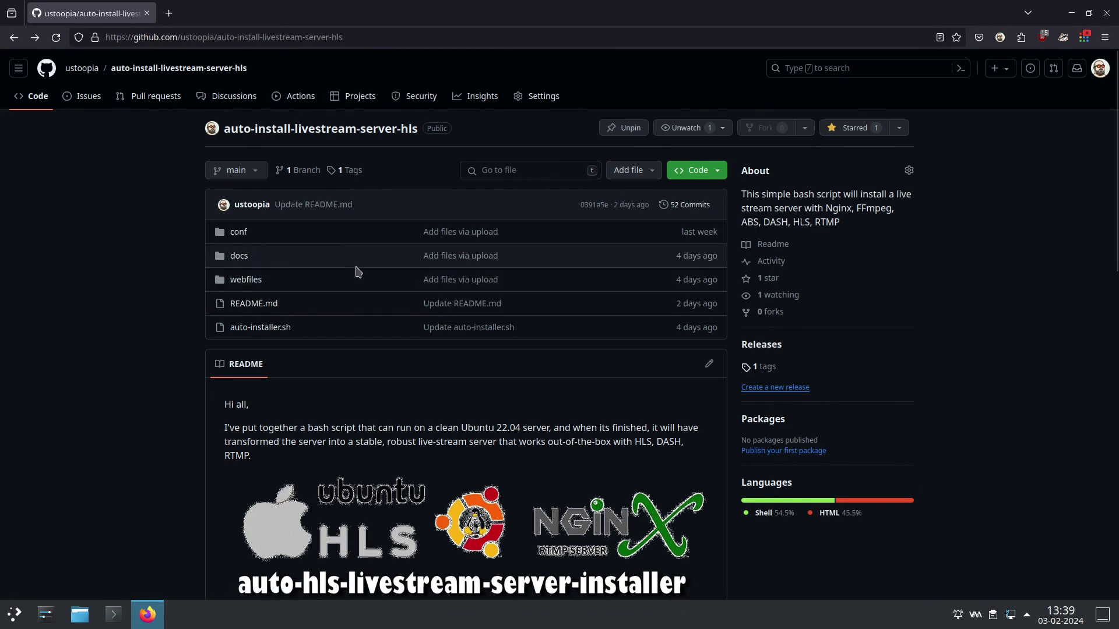
Browse the docs folder's GUIDE.txt, then return to the repository home page.
scroll(357, 272, "down", 5)
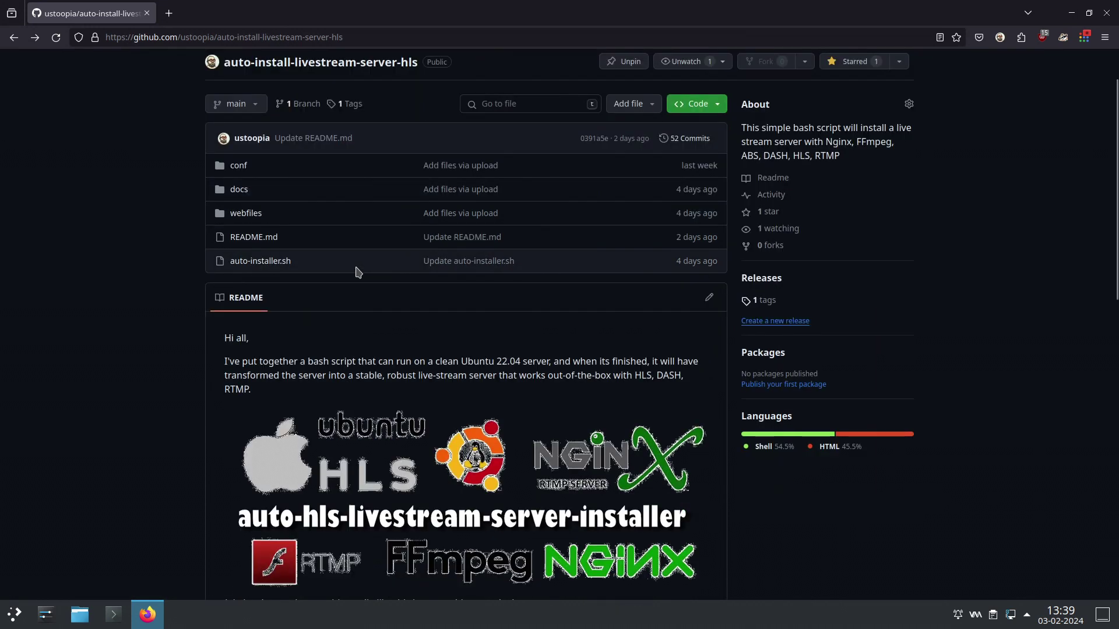
scroll(357, 267, "up", 5)
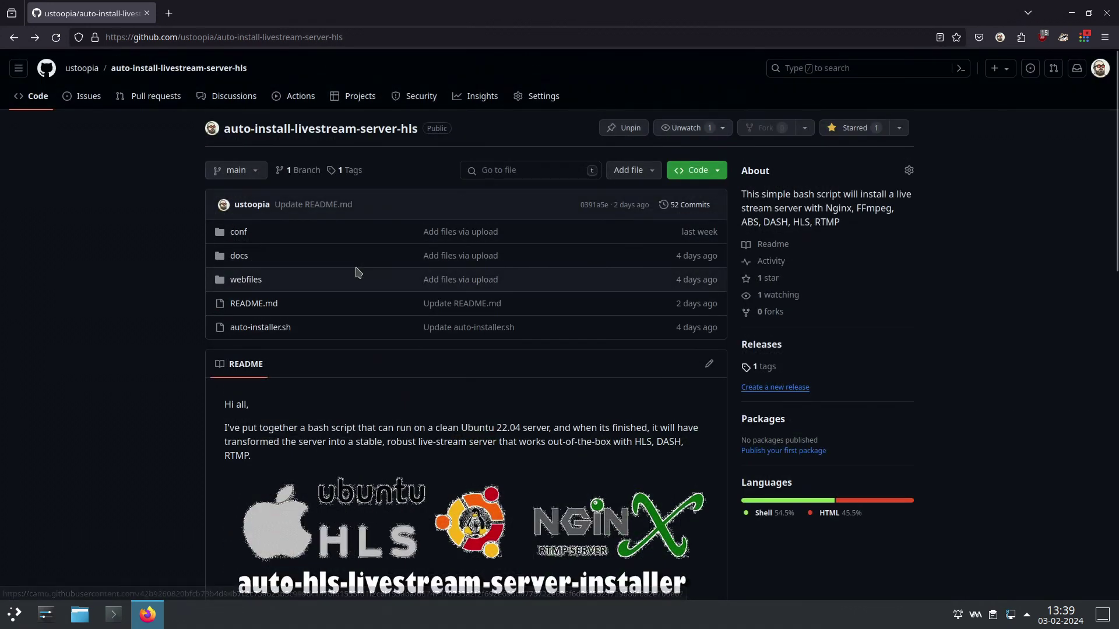
left_click(240, 257)
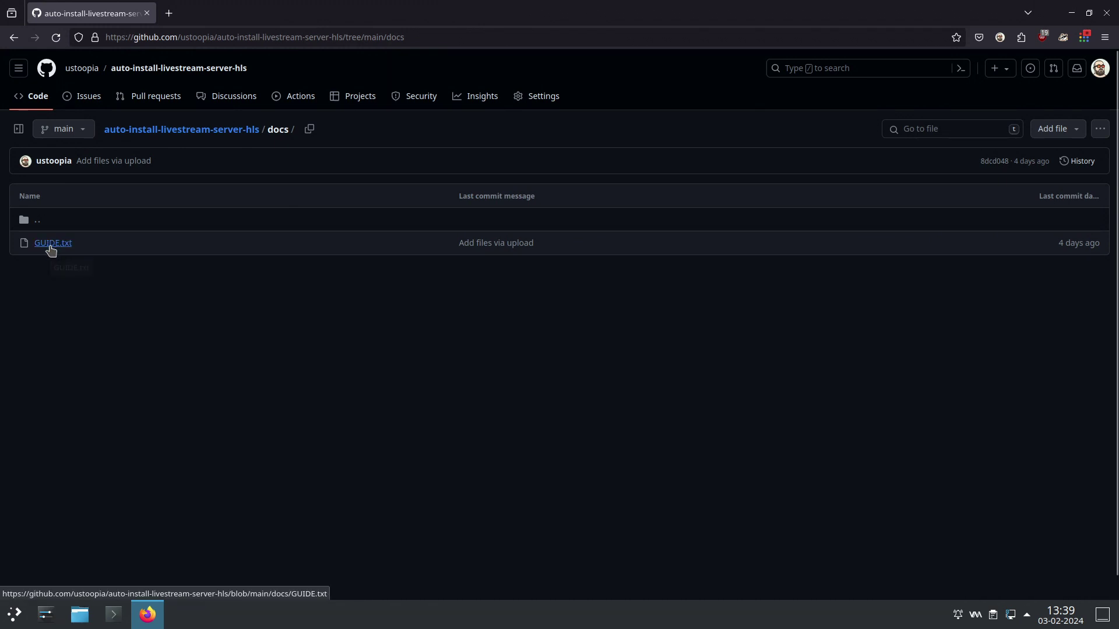
left_click(51, 244)
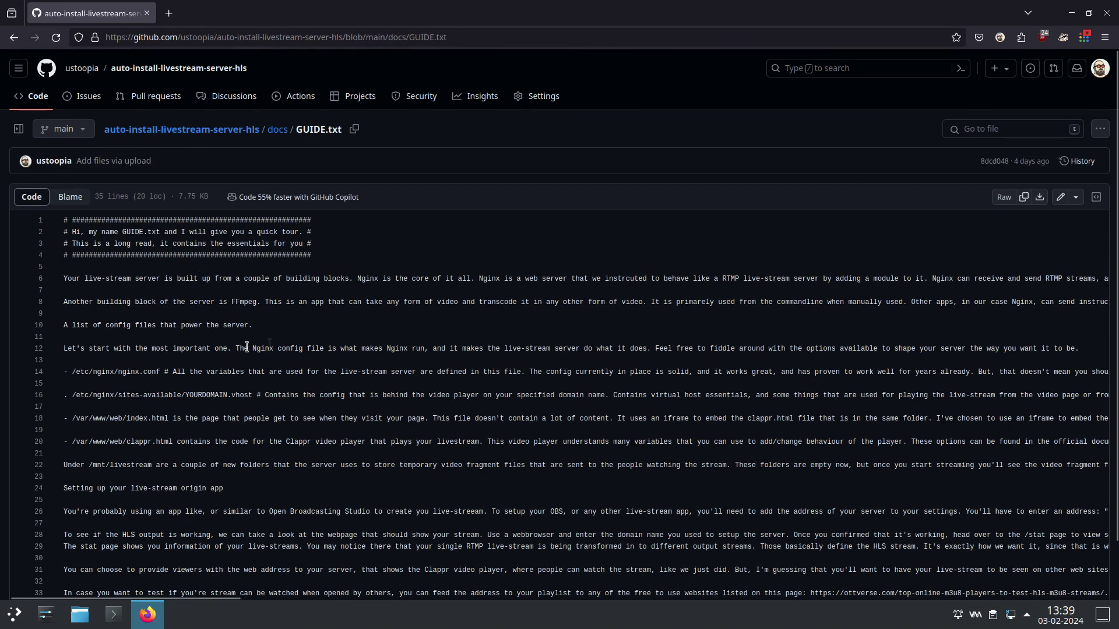
scroll(310, 334, "down", 2)
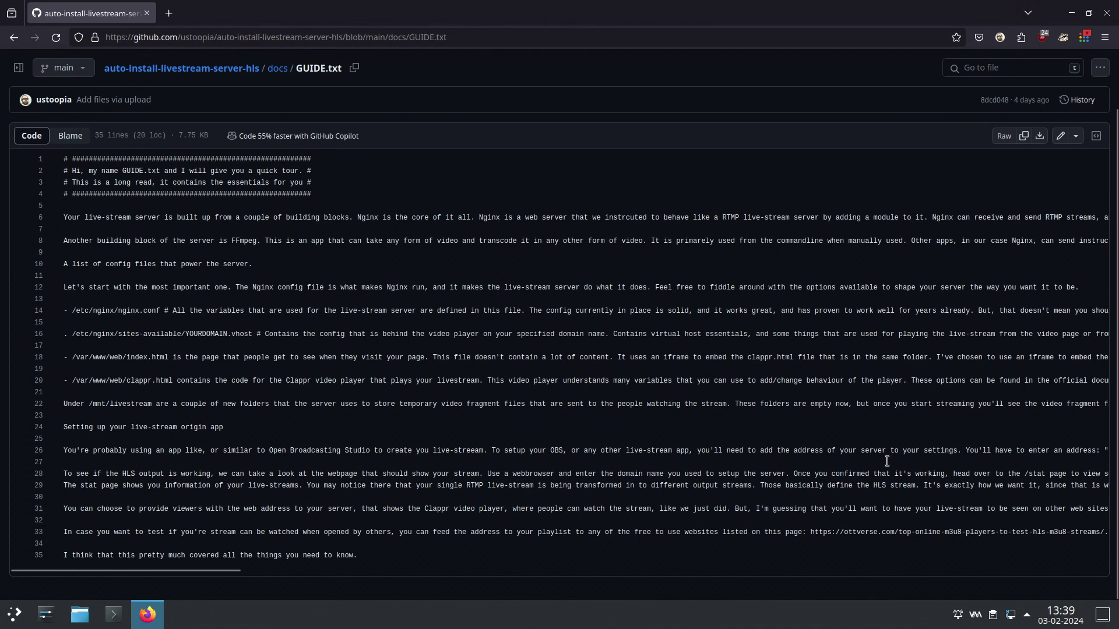
scroll(760, 433, "up", 2)
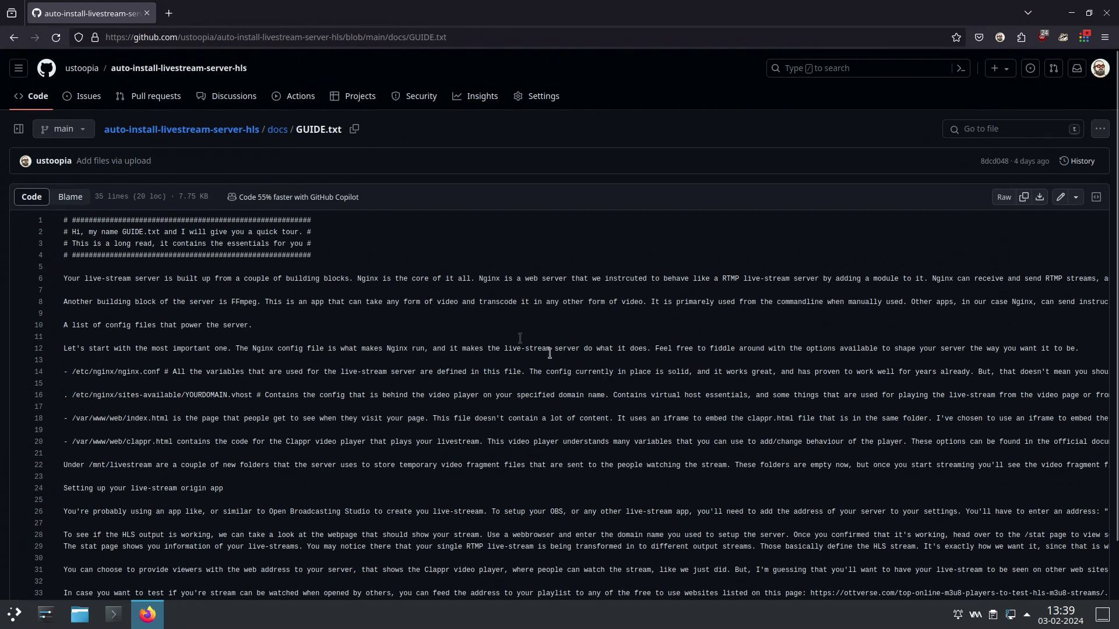
left_click(139, 134)
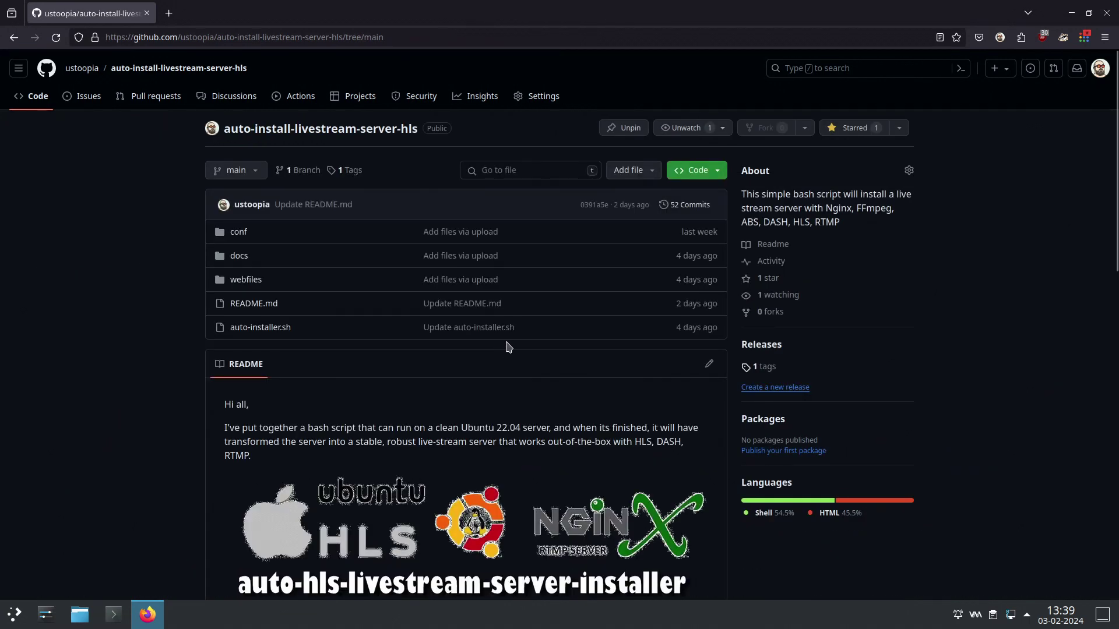
Open auto-installer.sh and highlight the sudo comment on line 9 and the email comment on line 18.
left_click_drag(291, 328, 229, 331)
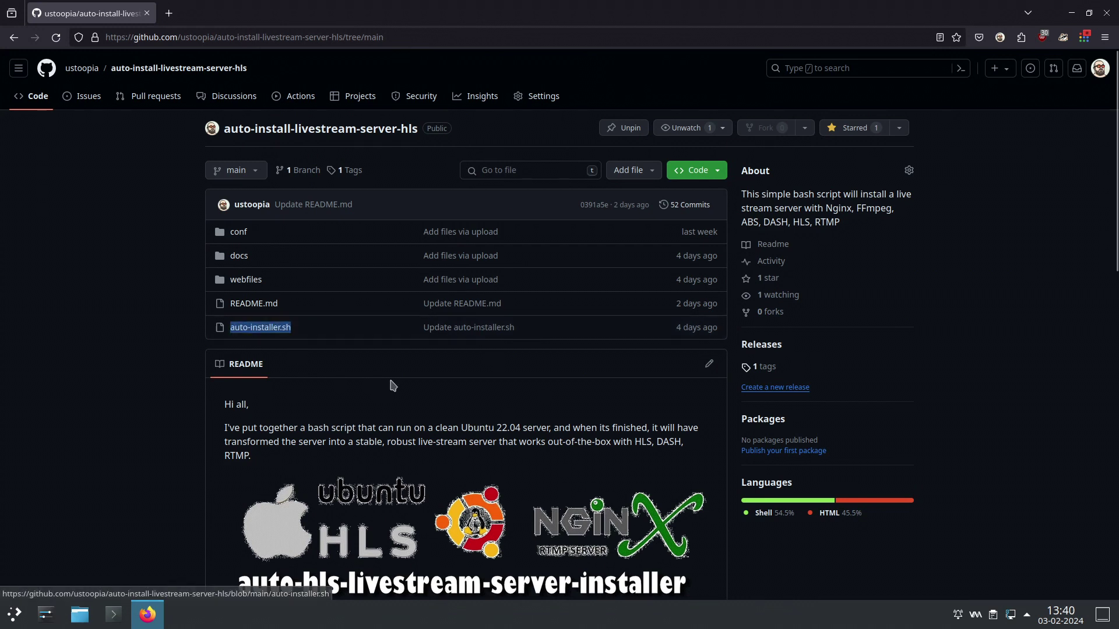
left_click(242, 327)
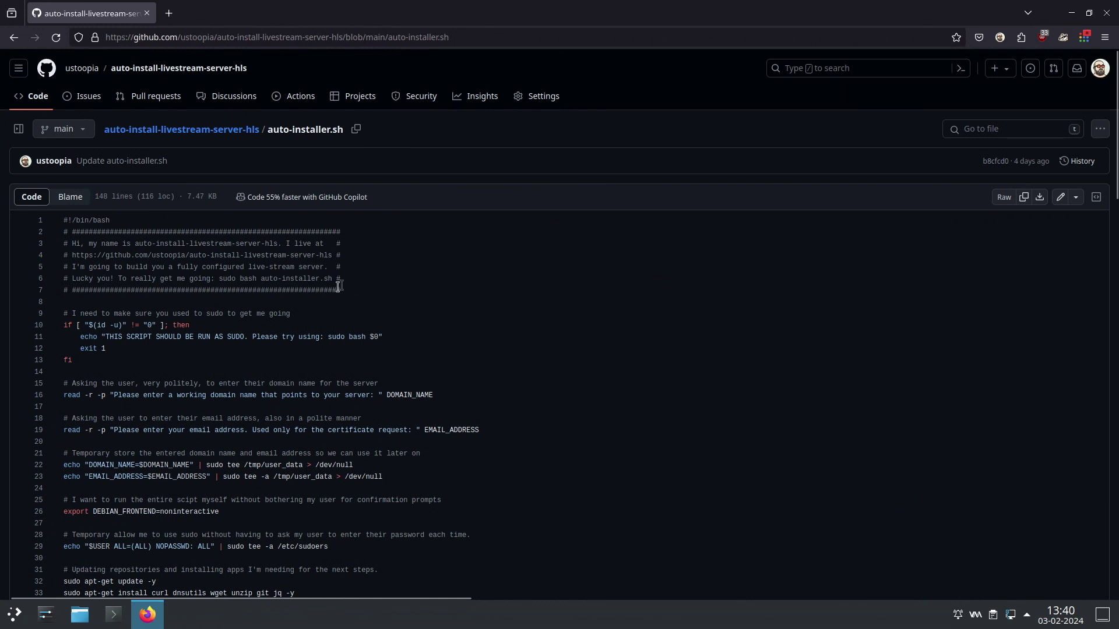
left_click_drag(306, 311, 58, 317)
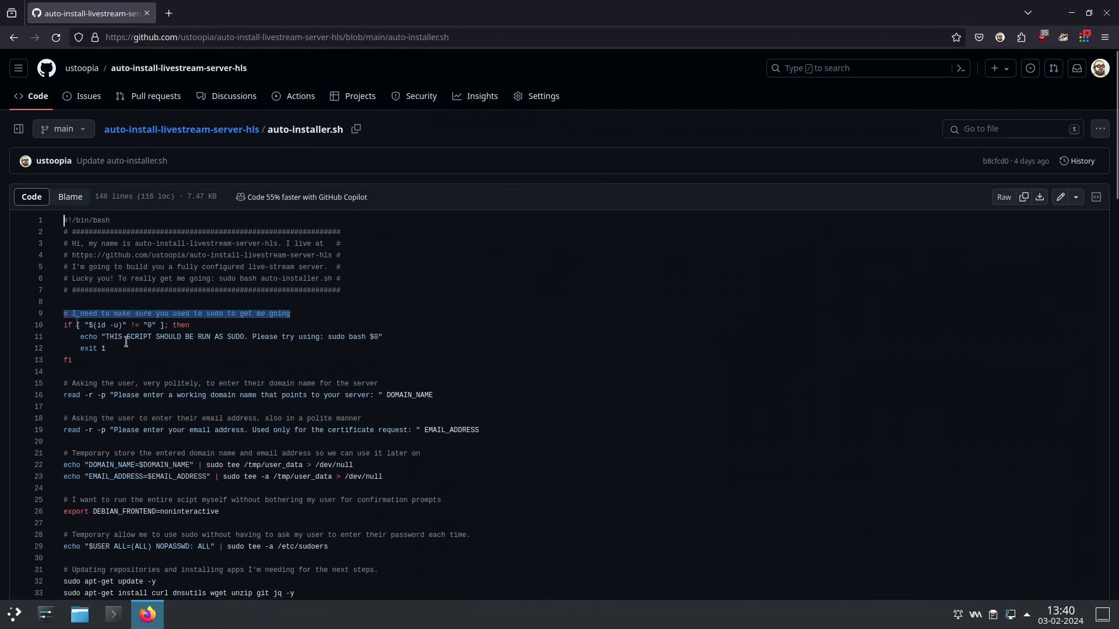
left_click_drag(378, 383, 402, 420)
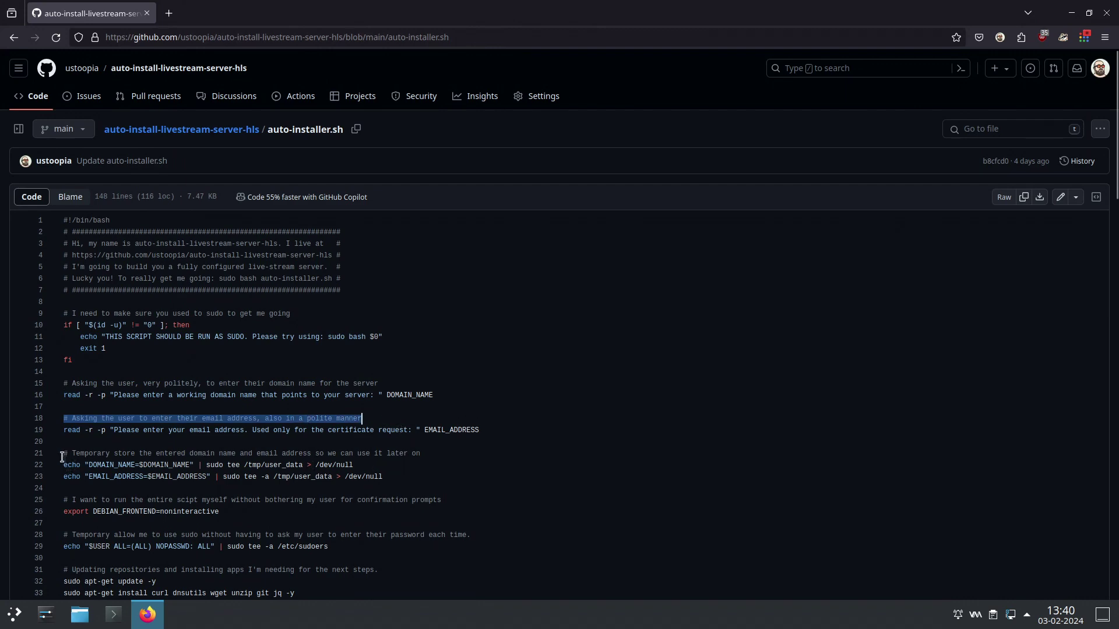
left_click_drag(65, 455, 495, 463)
Scroll through the script down to line 148 and back to the top.
scroll(517, 466, "down", 3)
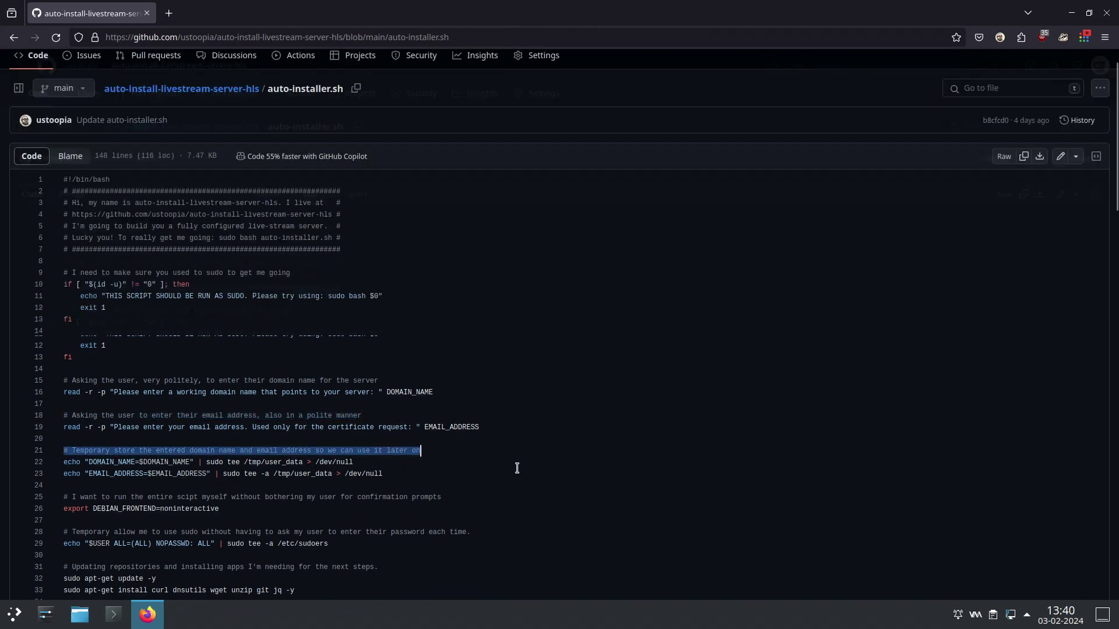
scroll(546, 448, "down", 3)
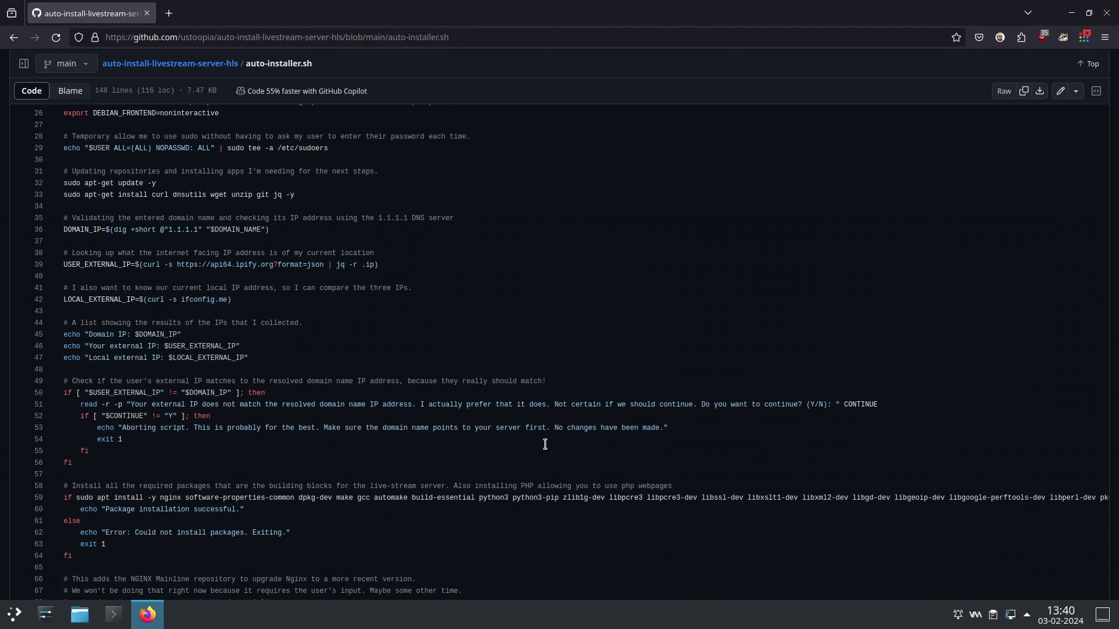
scroll(545, 444, "down", 10)
scroll(545, 444, "down", 5)
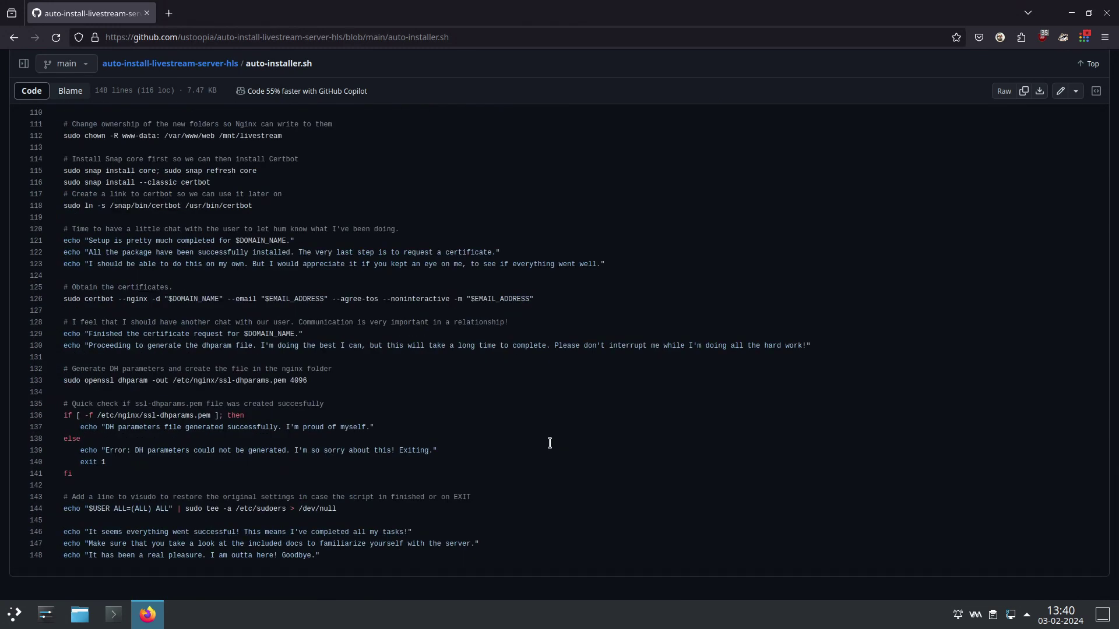
scroll(359, 440, "up", 10)
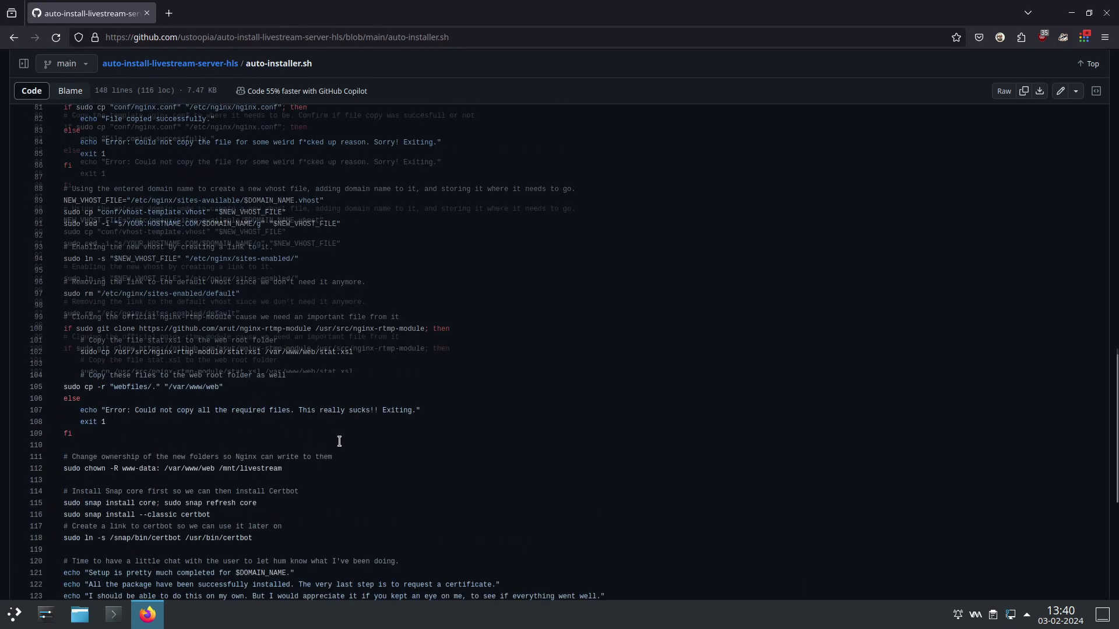
scroll(341, 440, "up", 12)
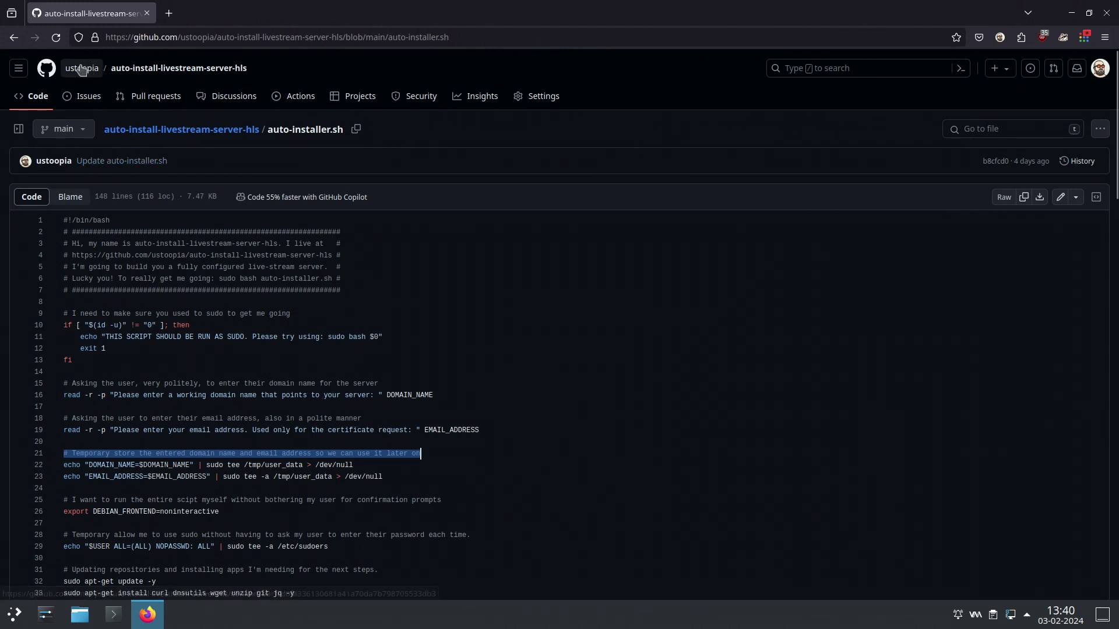
Return GitHub to the repository home page, then open the ubuntu22.04 VM in Virtual Machine Manager.
left_click(157, 68)
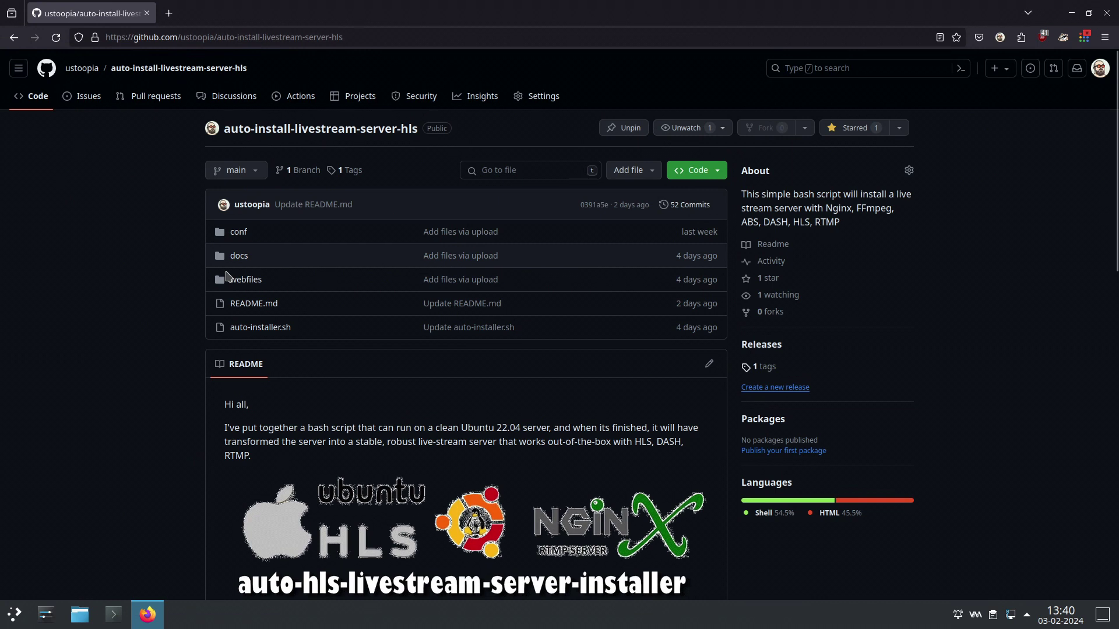
left_click(1071, 14)
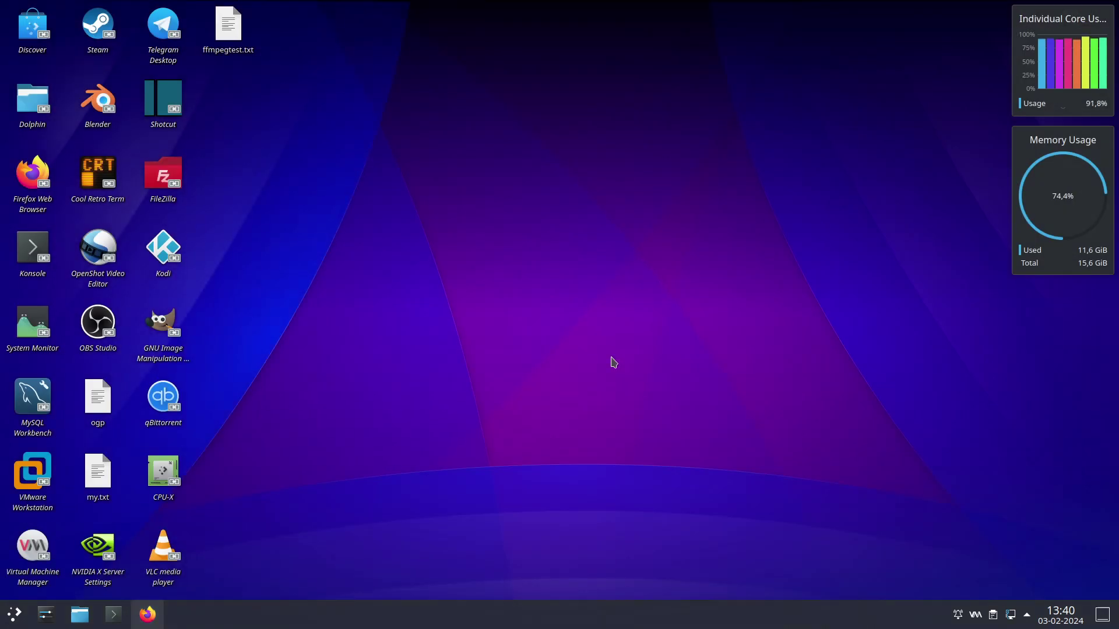
left_click(38, 562)
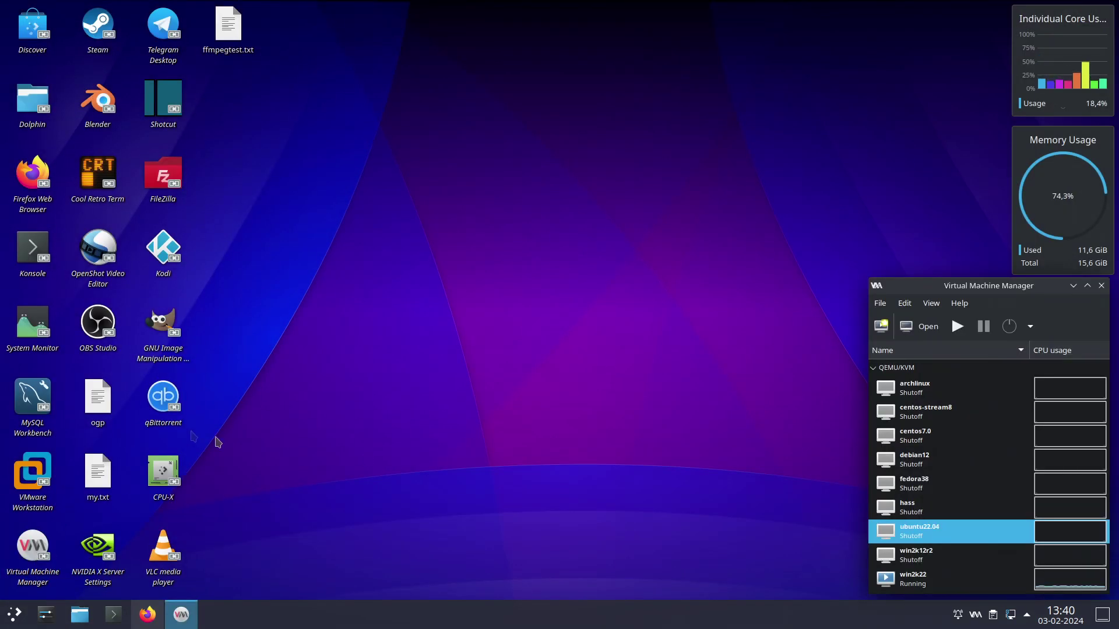
double_click(929, 537)
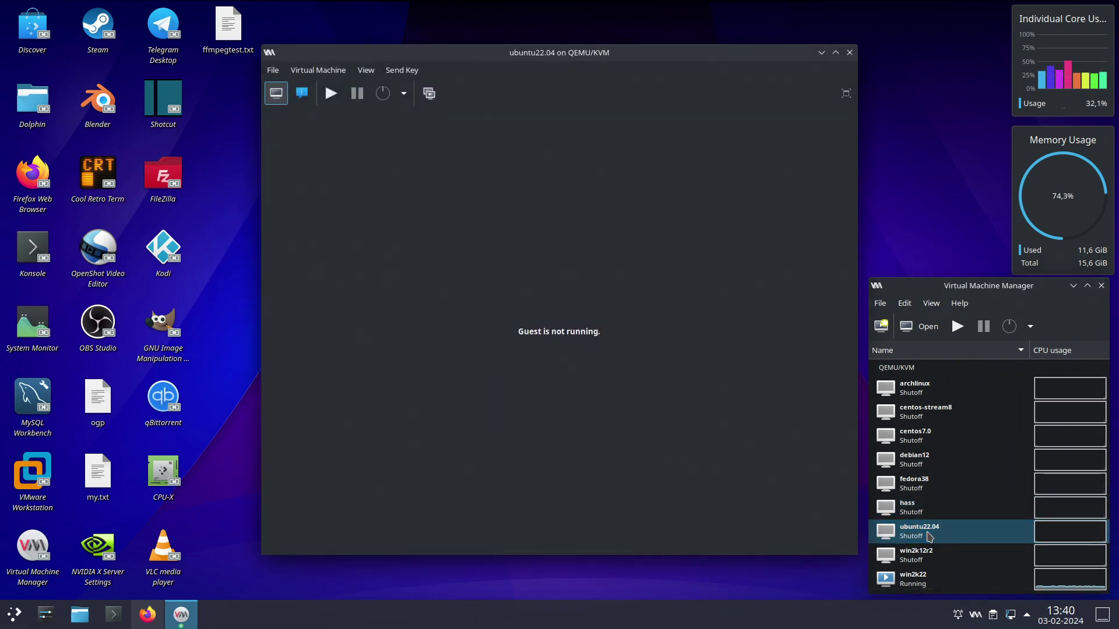
Revert ubuntu22.04 to the snapshot1-ON snapshot and switch to its graphical console.
left_click(428, 93)
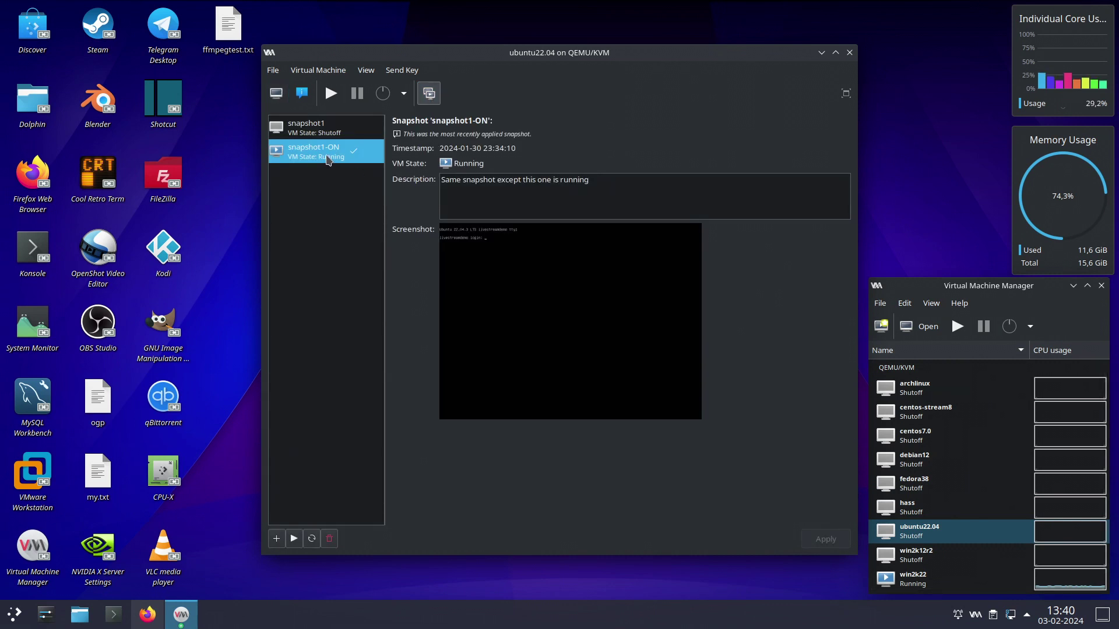
left_click(293, 537)
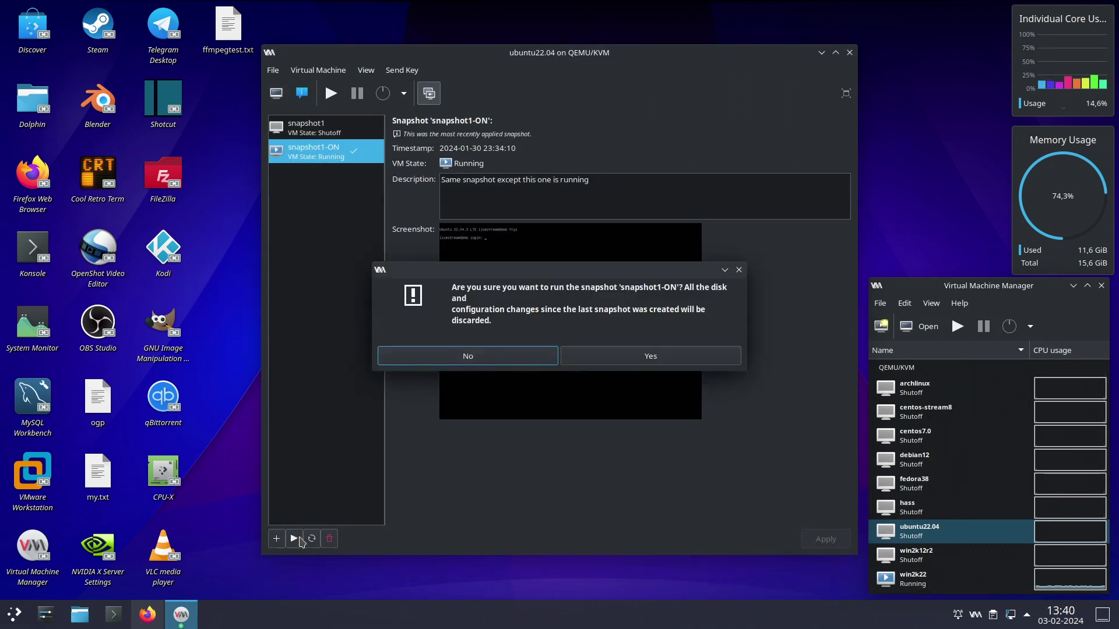
left_click(653, 361)
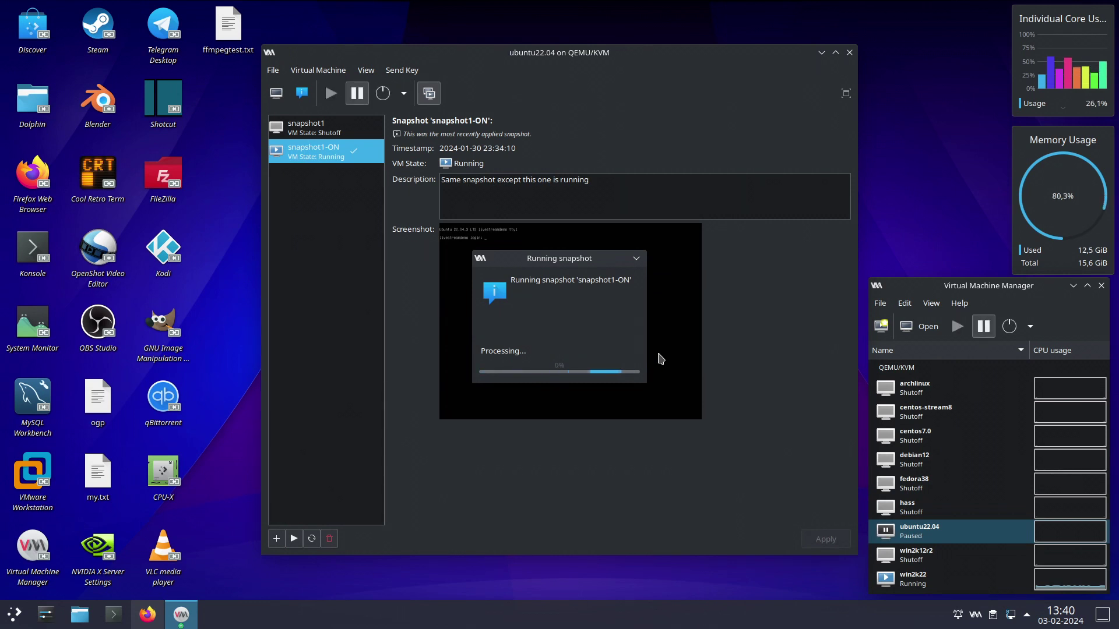
left_click(276, 93)
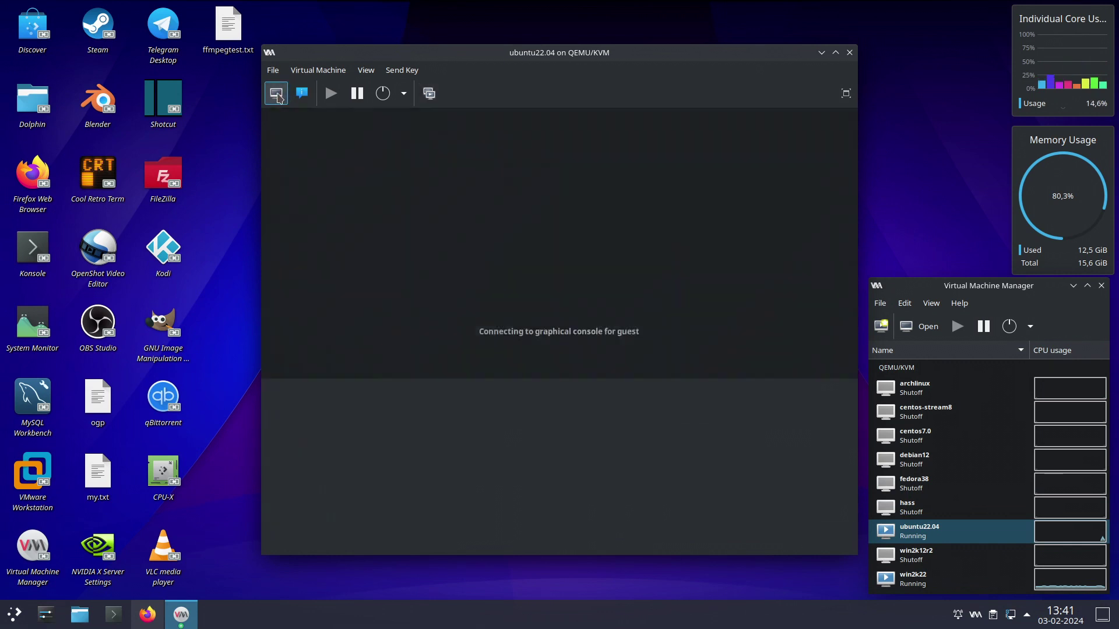
Log into the ubuntu22.04 console, check its IP with ip addr, then minimize the console.
left_click(538, 178)
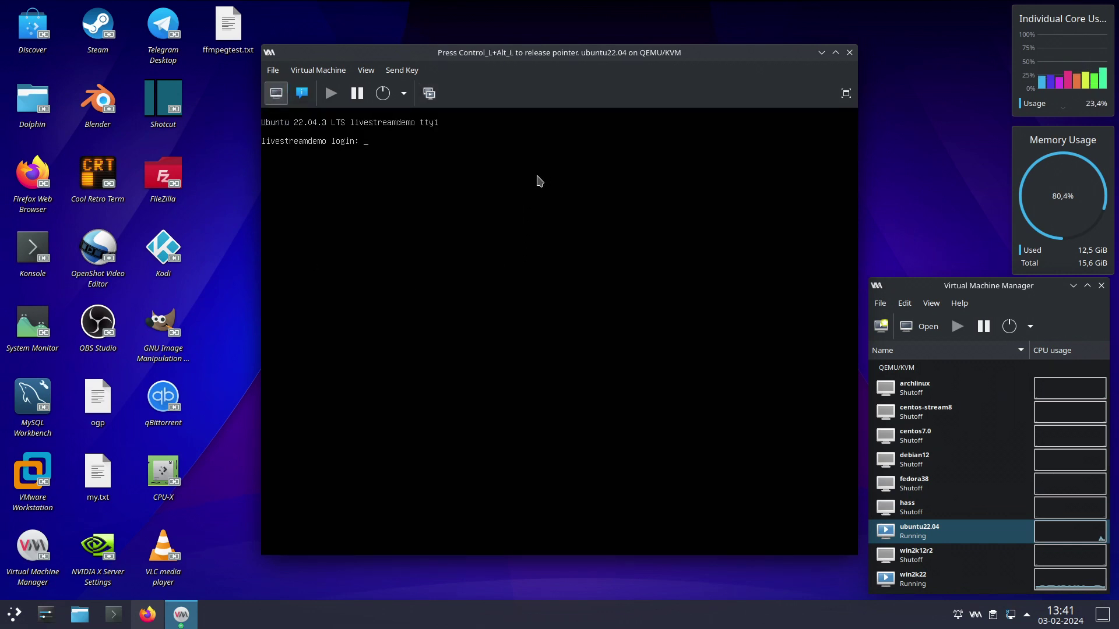
type("andre")
key("Return")
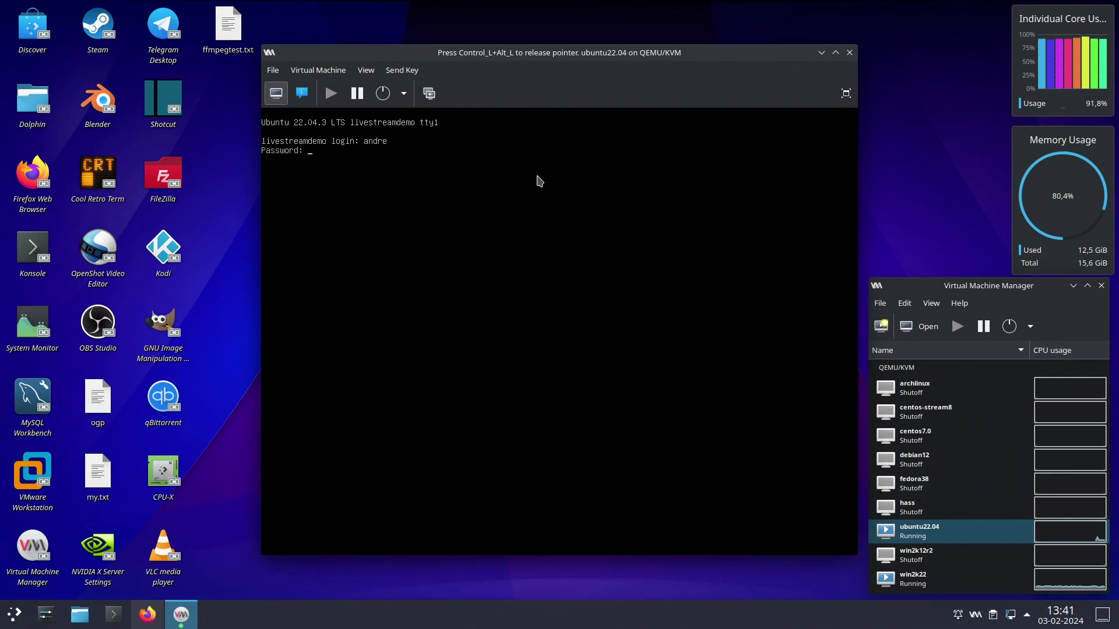
key("Return")
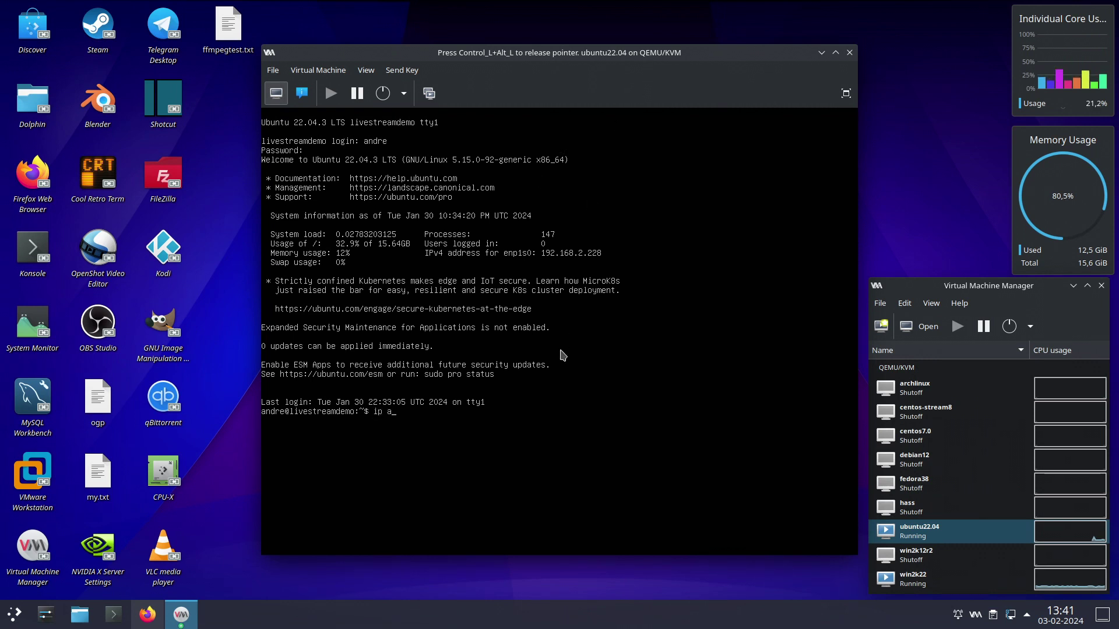
key("Return")
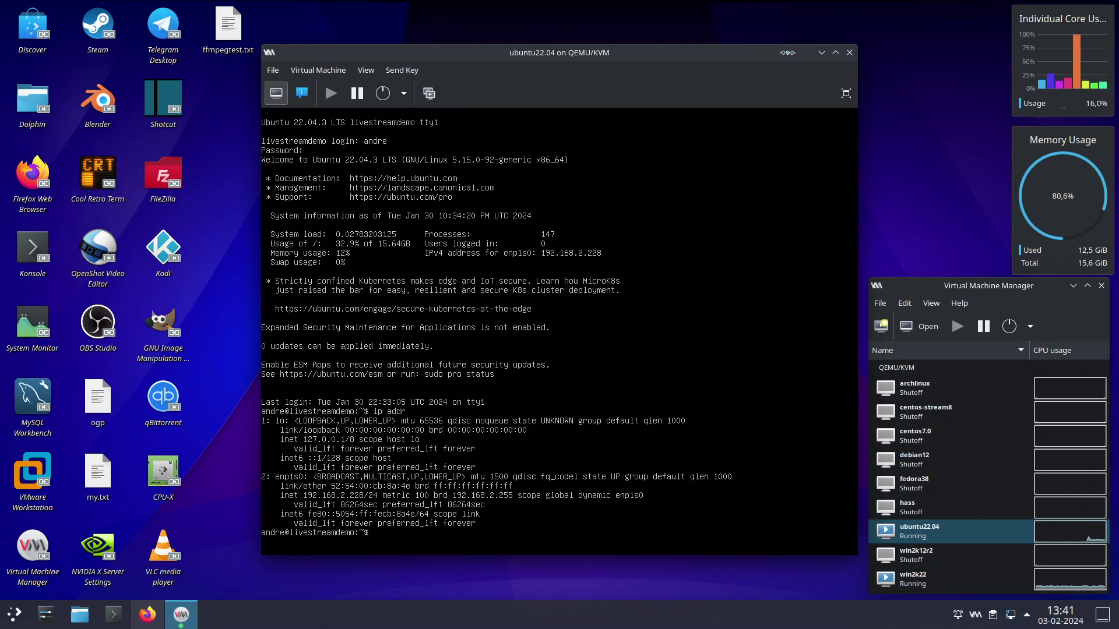
left_click(821, 53)
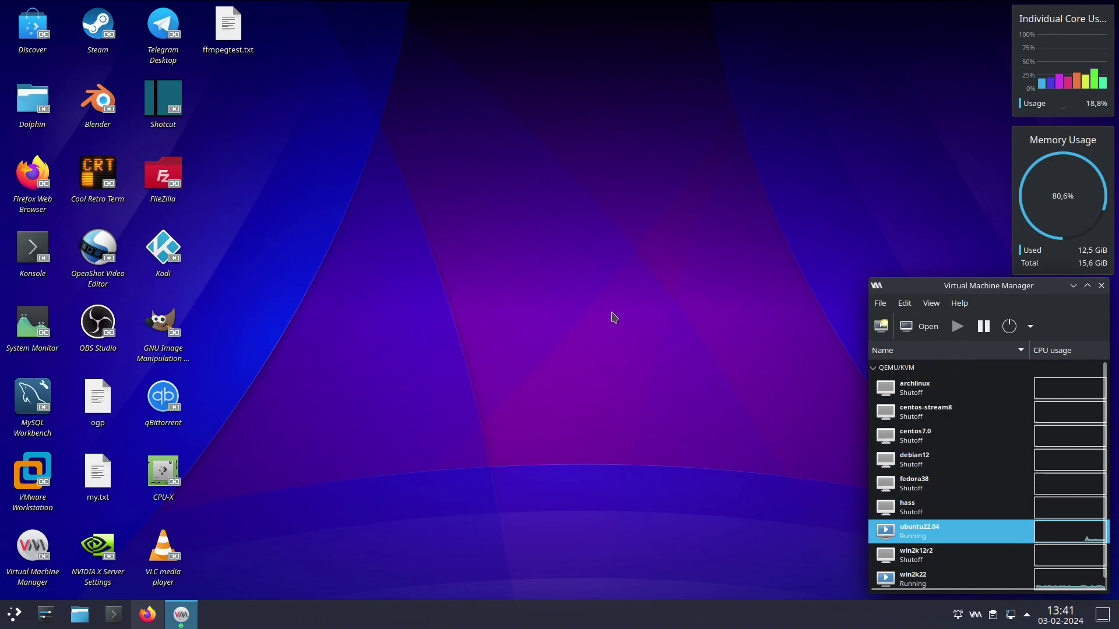
Open Konsole and SSH into 192.168.2.228, correcting the mistyped 192.168.2.288 address.
left_click(34, 249)
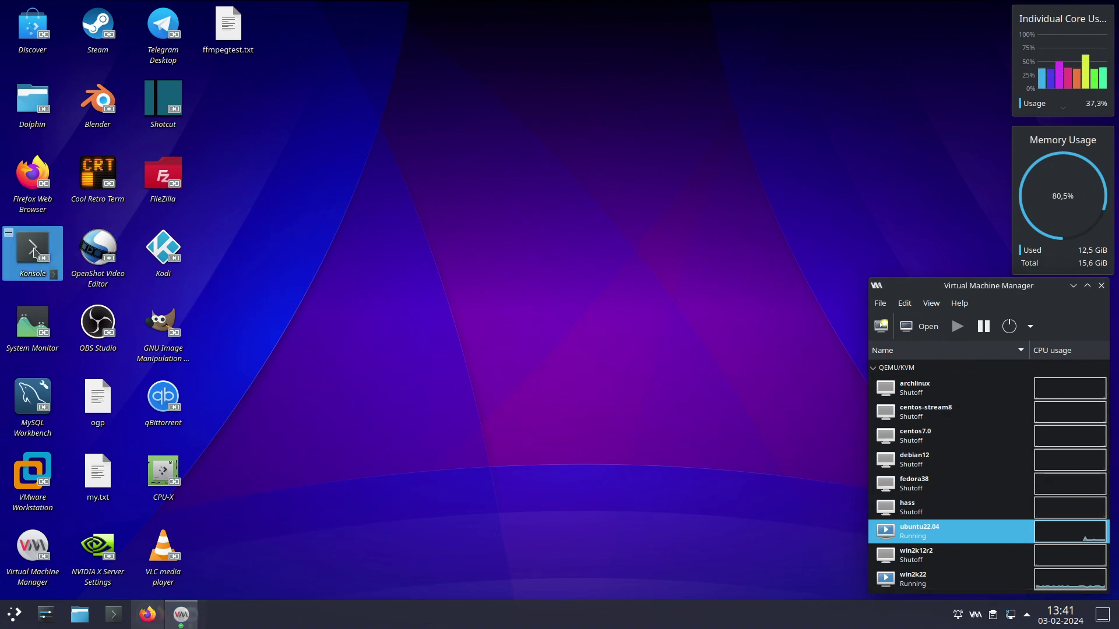
type("ssh 1")
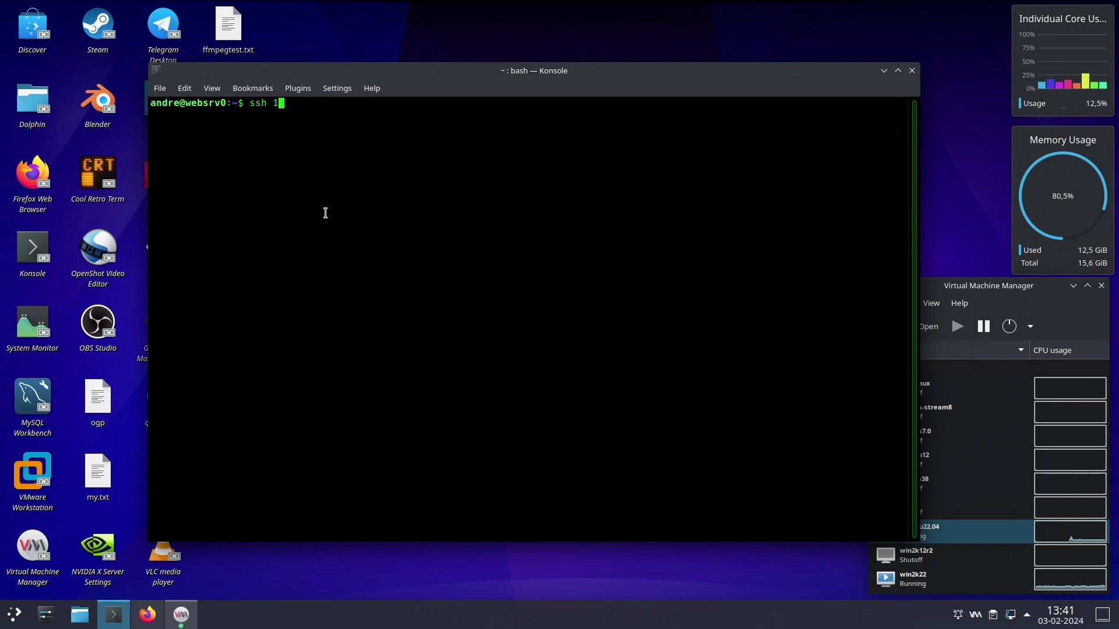
type("92.168.2.288")
key("Return")
key("Up")
key("BackSpace")
key("BackSpace")
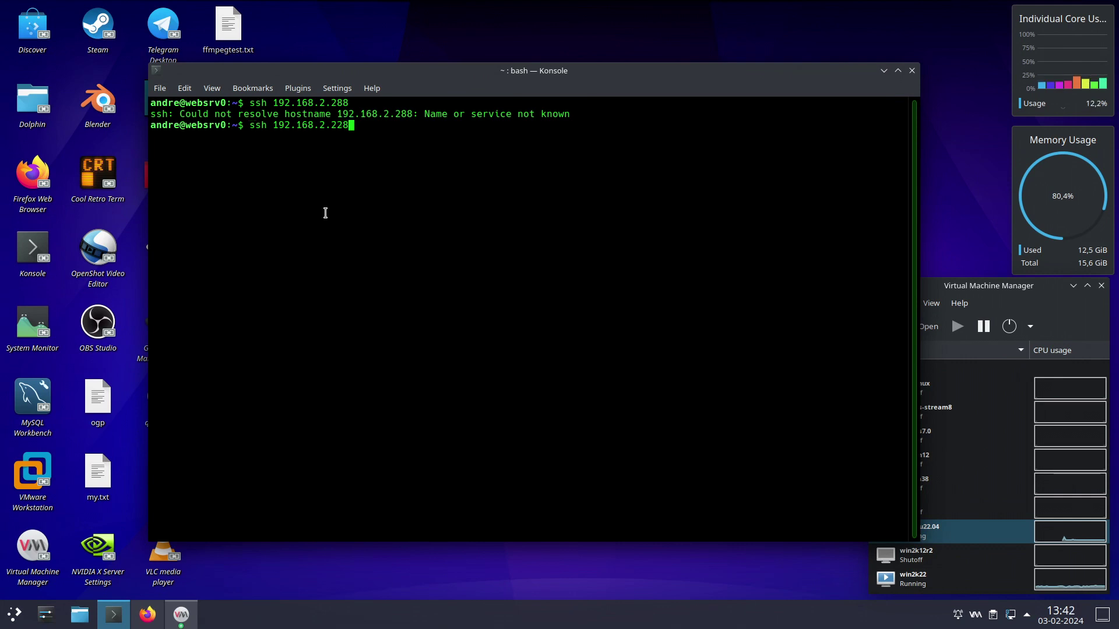
key("Return")
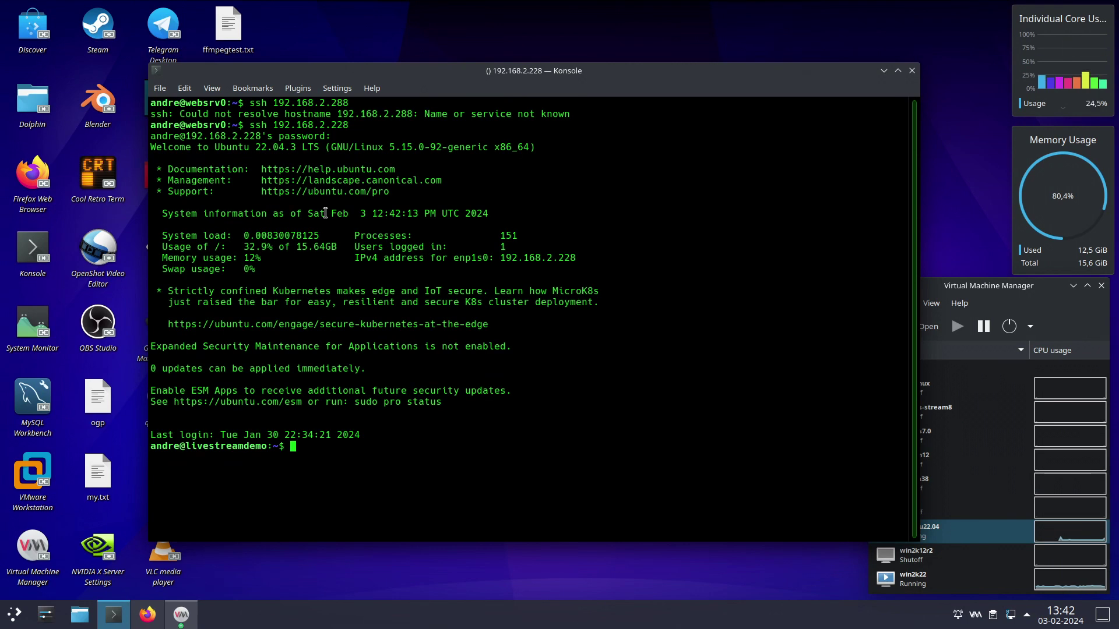
Clear the terminal with clear after a mistyped clean command fails.
type("clean")
key("Return")
type("clear")
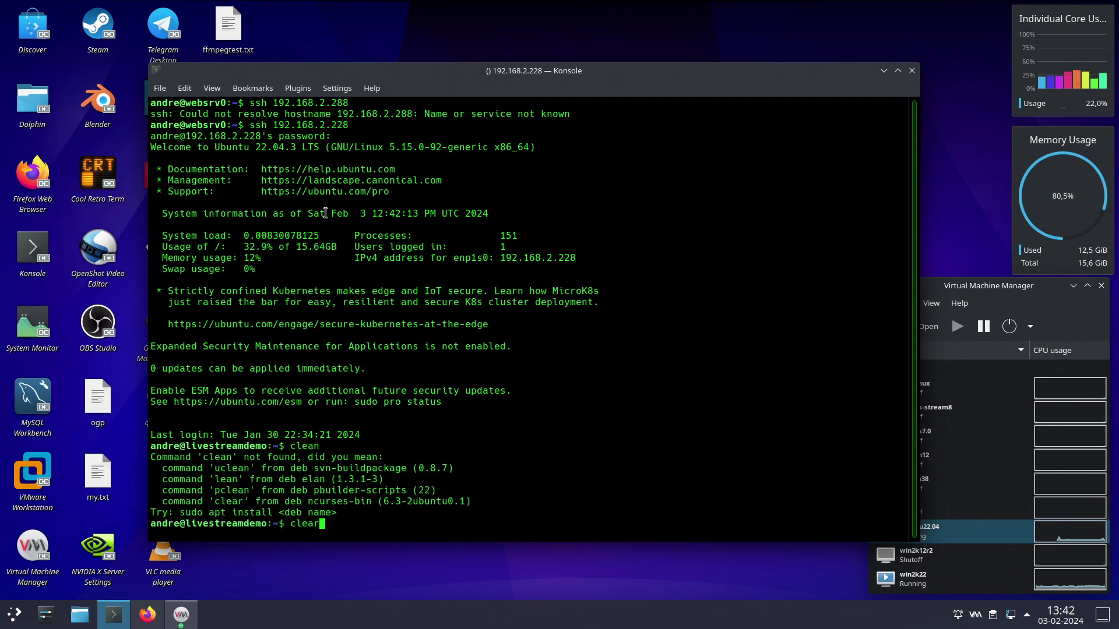
key("Return")
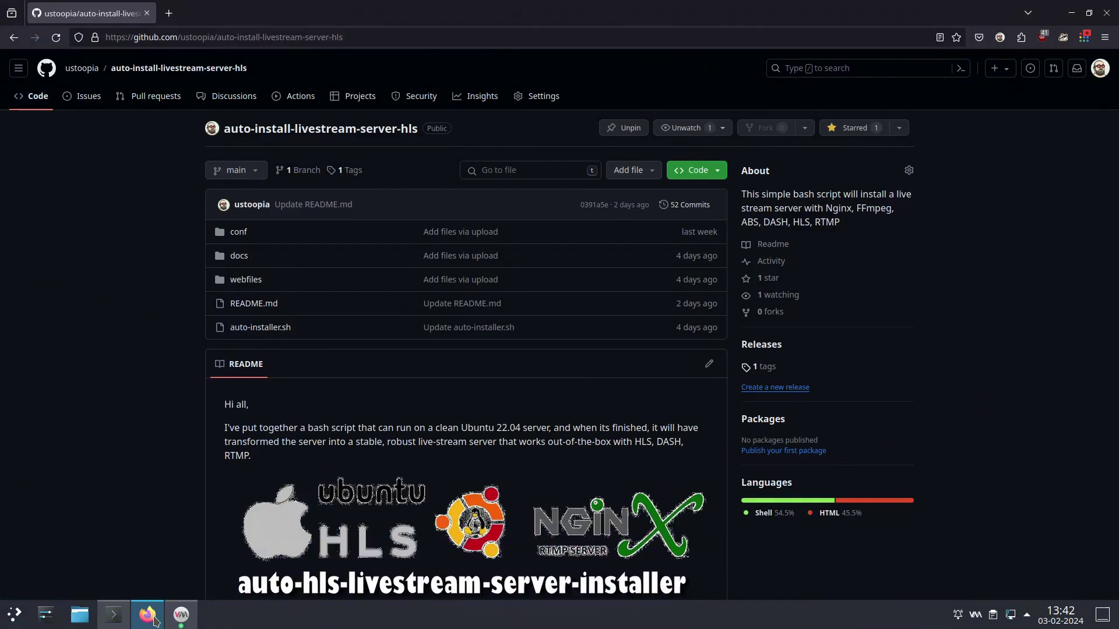
Copy the auto-install-livestream-server-hls repository URL from Firefox, then run pwd in Konsole.
left_click(147, 615)
left_click(365, 38)
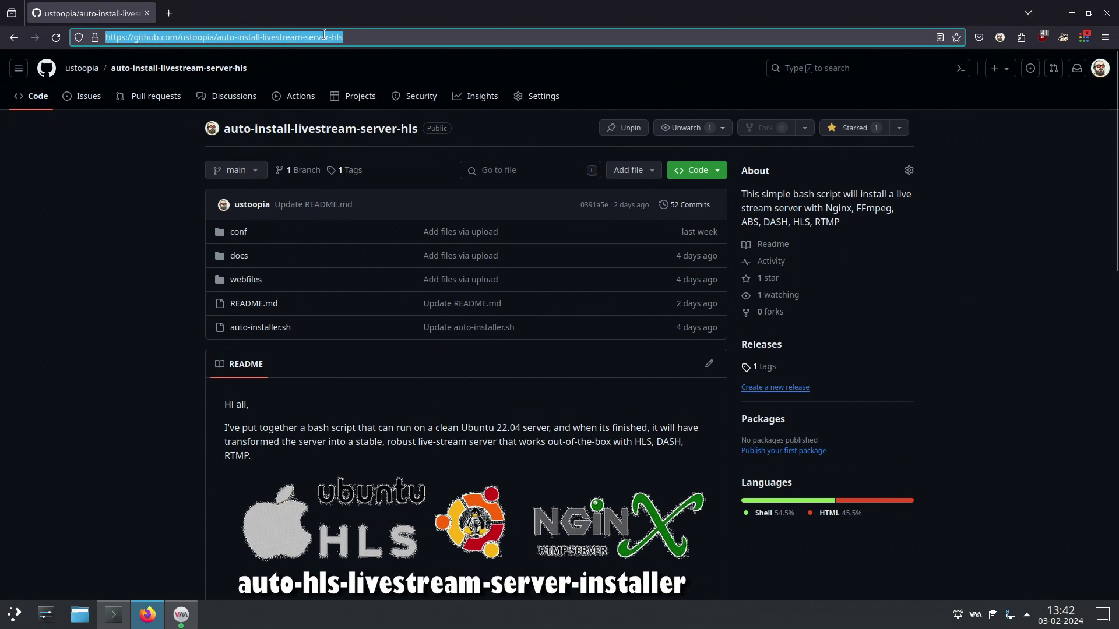
right_click(324, 36)
left_click(355, 100)
left_click(1071, 12)
type("pwd")
key("Return")
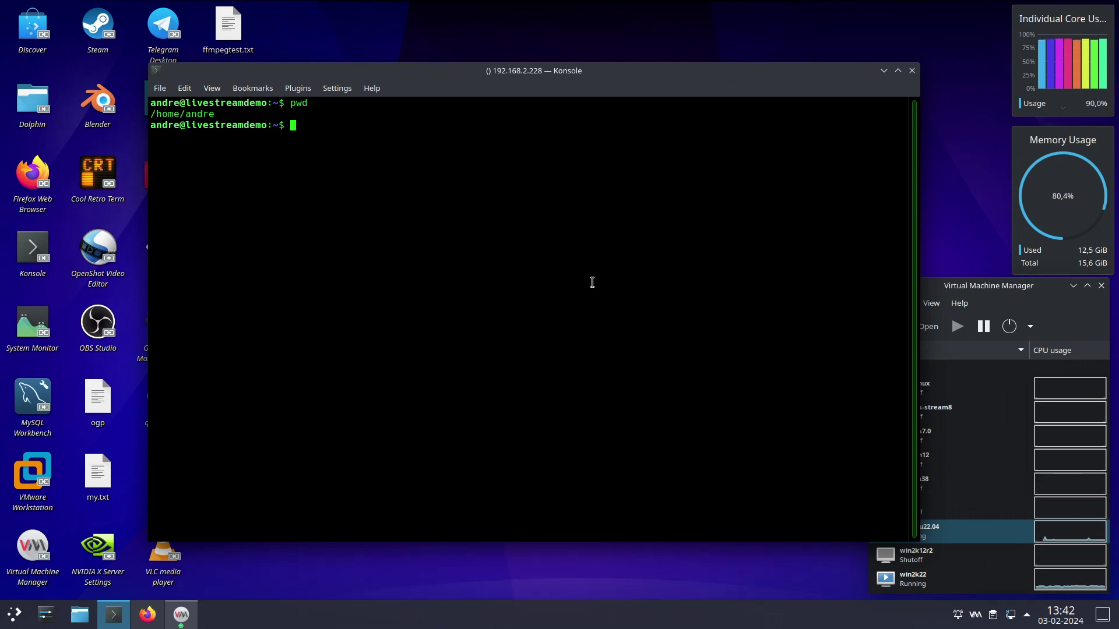
Clone the repository with git clone and the pasted GitHub URL.
type("git clone")
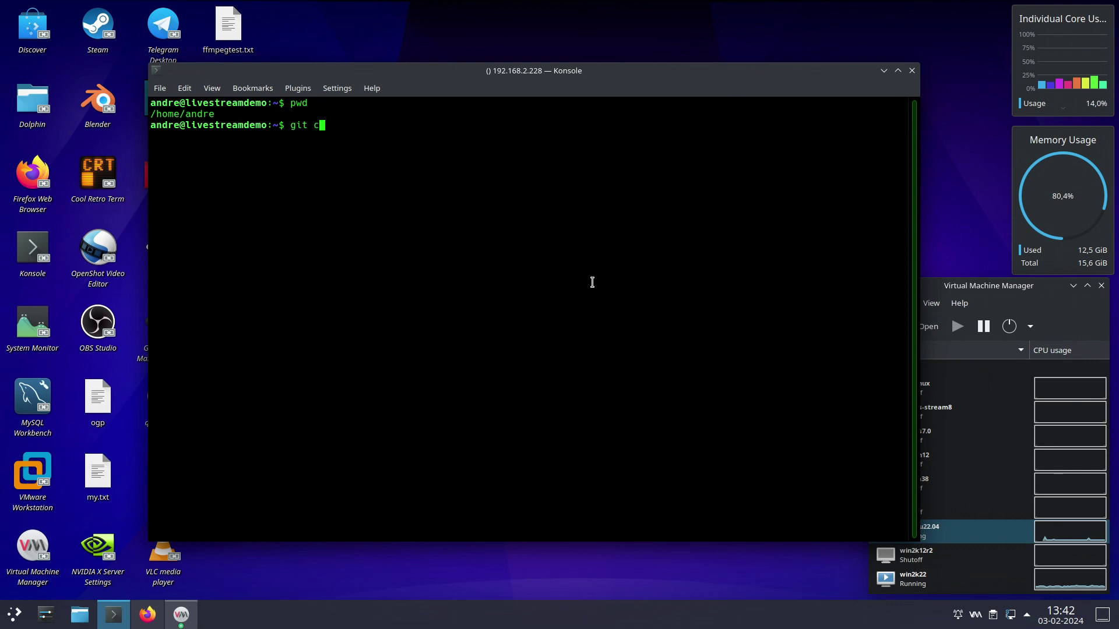
right_click(630, 154)
left_click(635, 161)
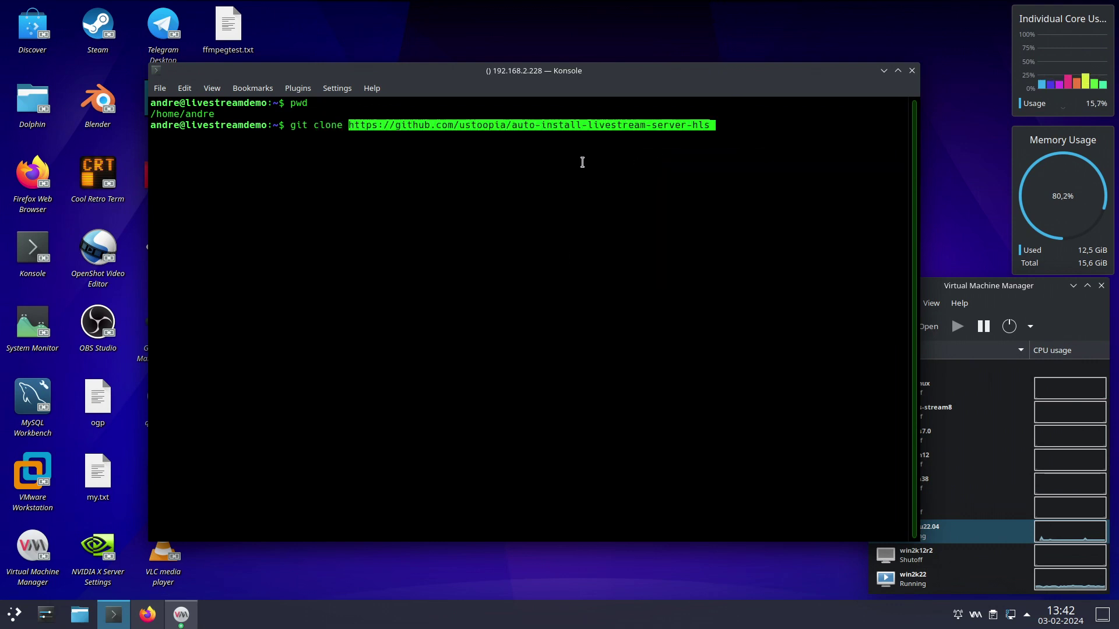
key("Return")
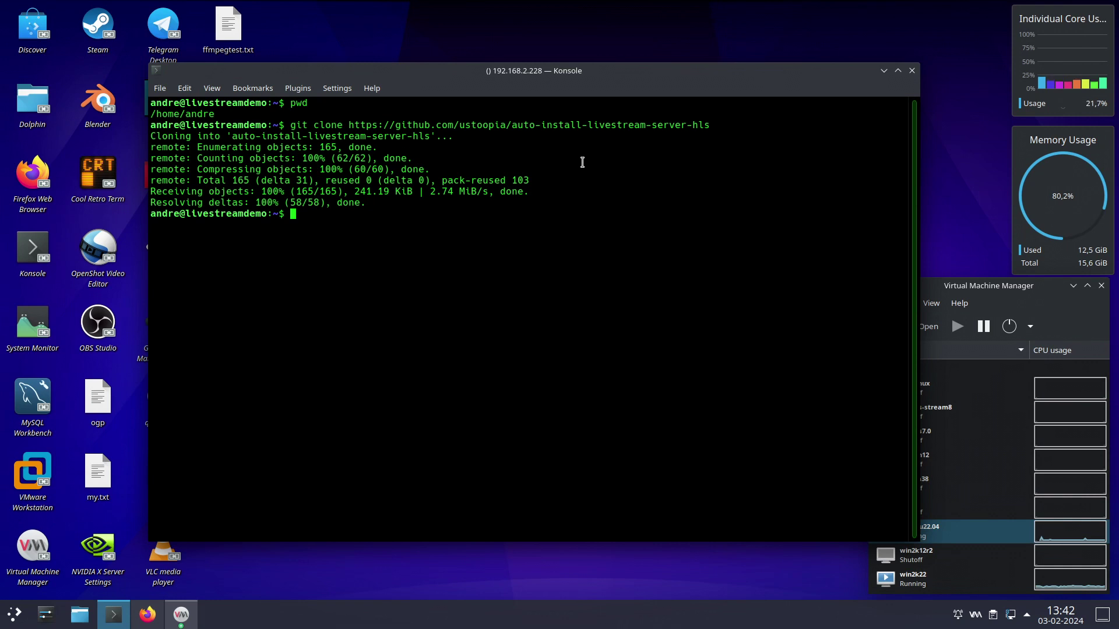
Enter the auto-install-livestream-server-hls folder and list its files with ls -la.
type("cd auto-install-livestream-server-hls/")
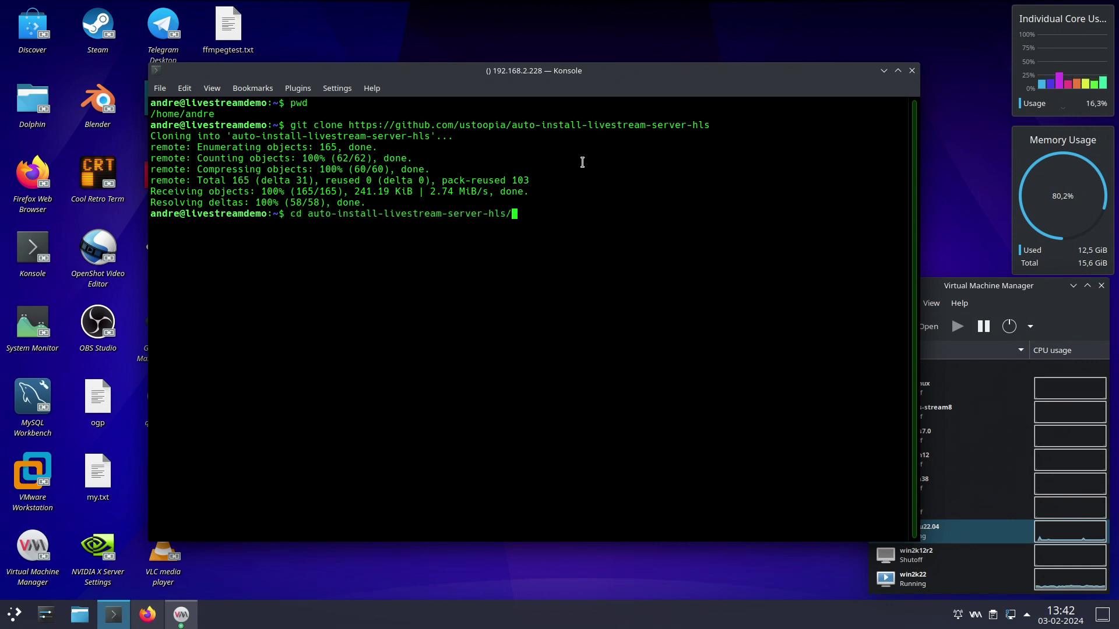
key("Return")
type("ls -la")
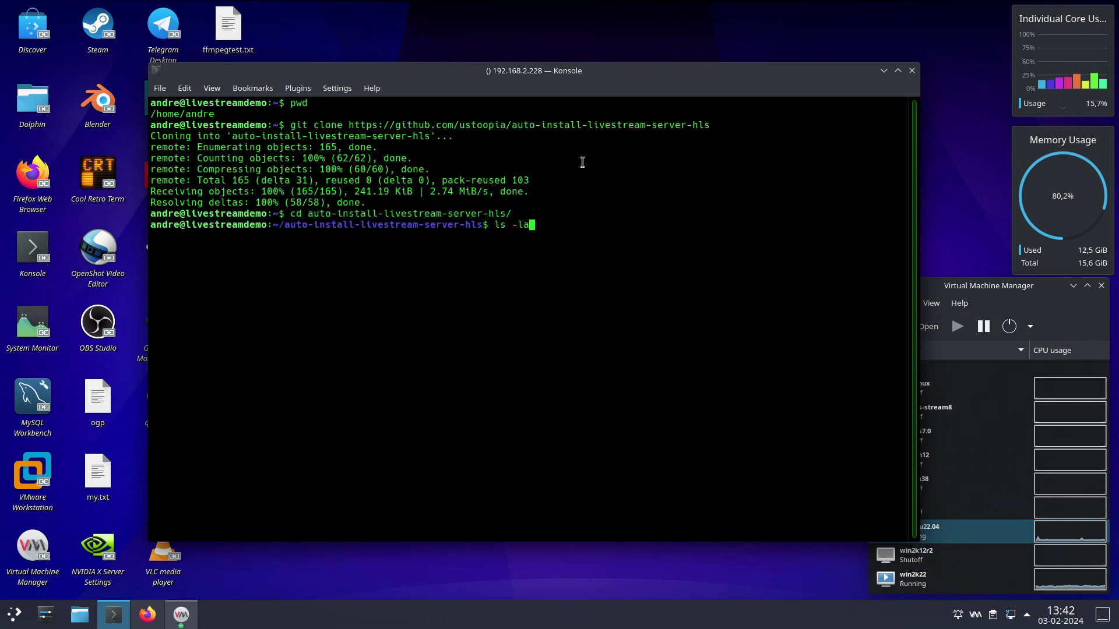
key("Return")
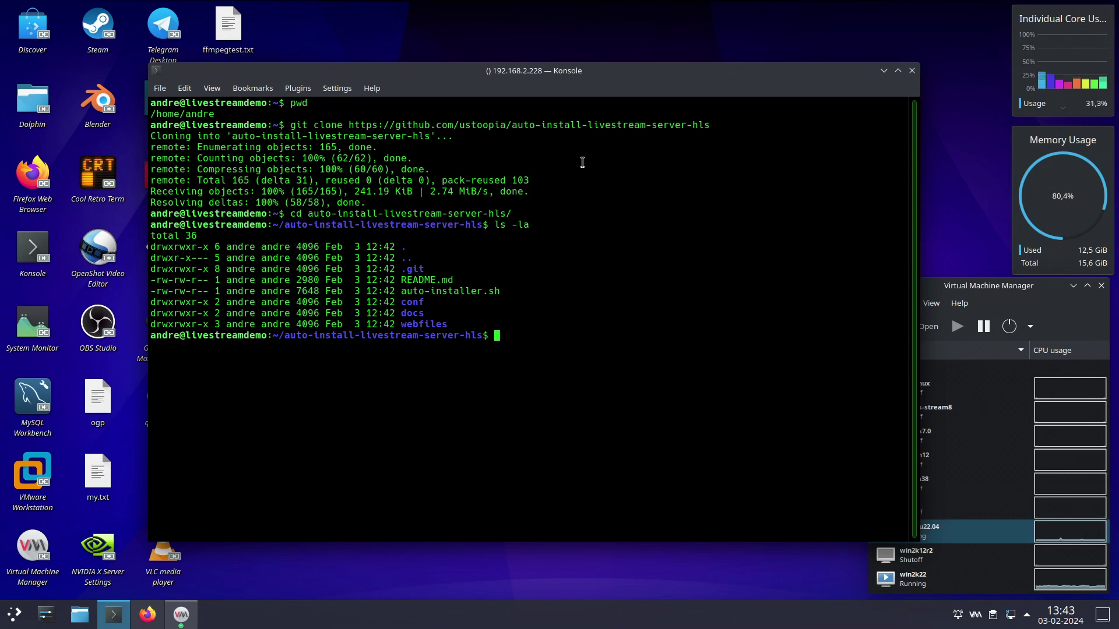
Clear the screen and launch auto-installer.sh with sudo bash, entering the sudo password.
type("clear")
key("Return")
type("s")
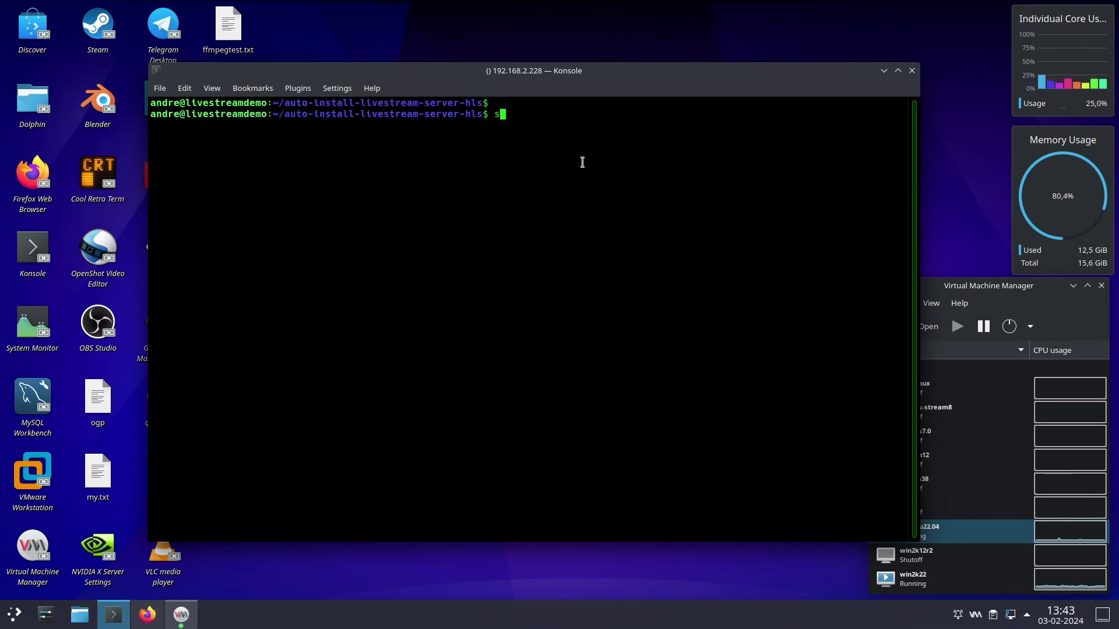
type("udo bash ")
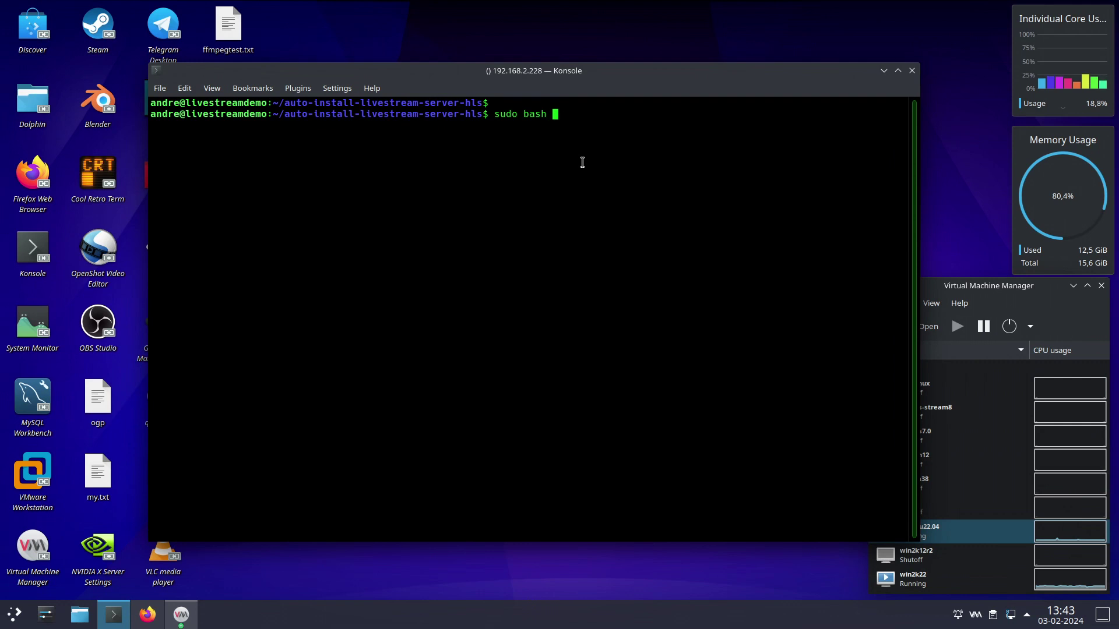
type("auto")
key("Tab")
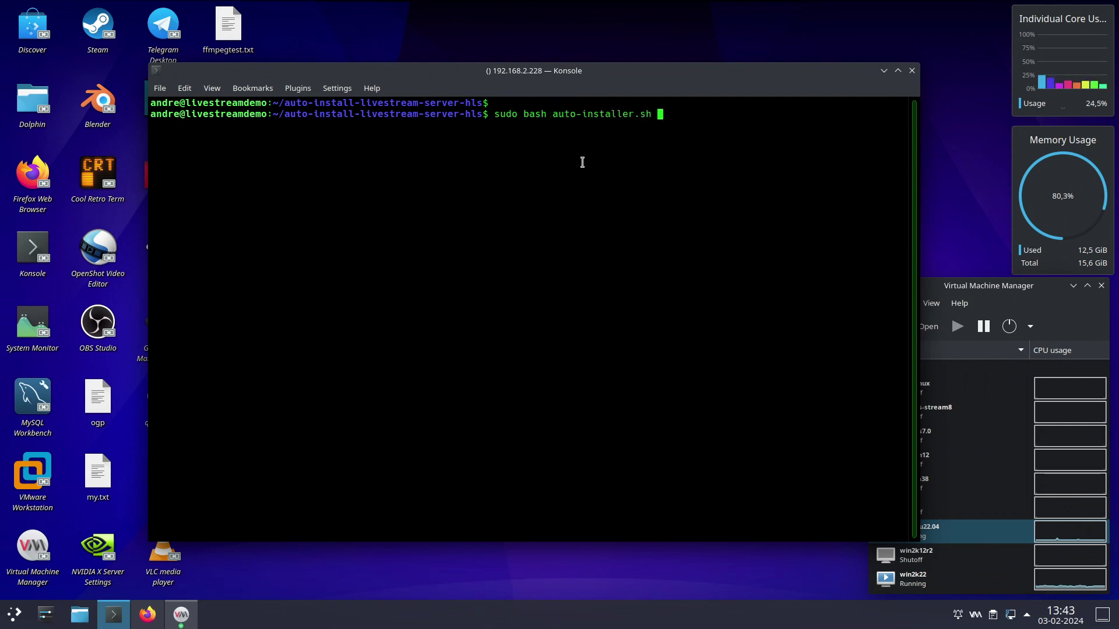
key("Return")
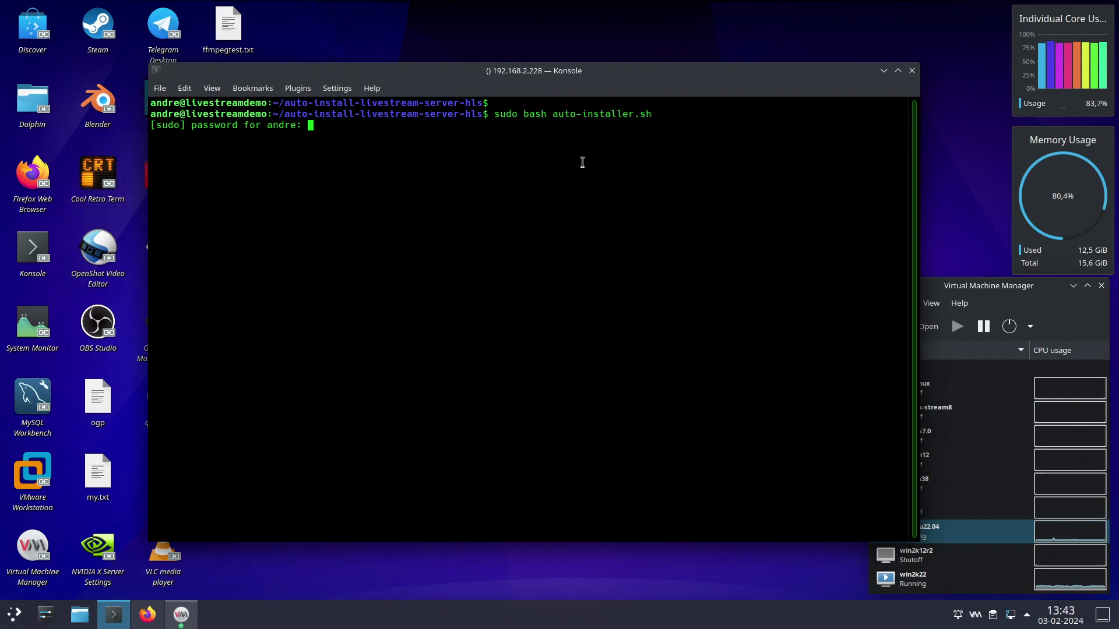
key("Return")
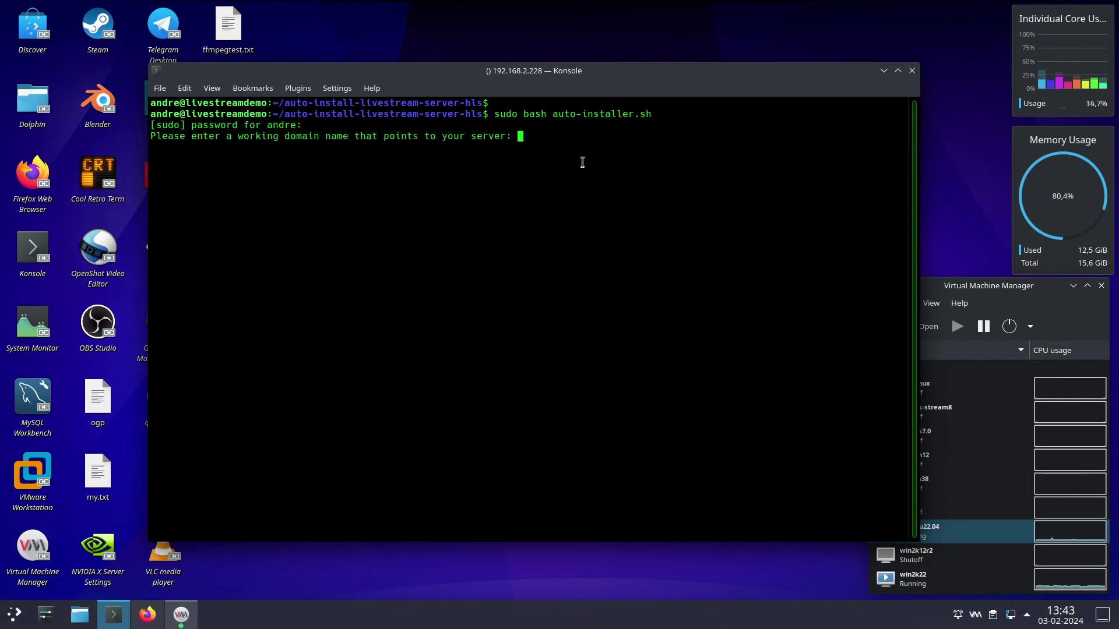
Answer the installer prompts with domain mylivestreamsrv.ddns.net and the certificate e-mail address.
type("myliv")
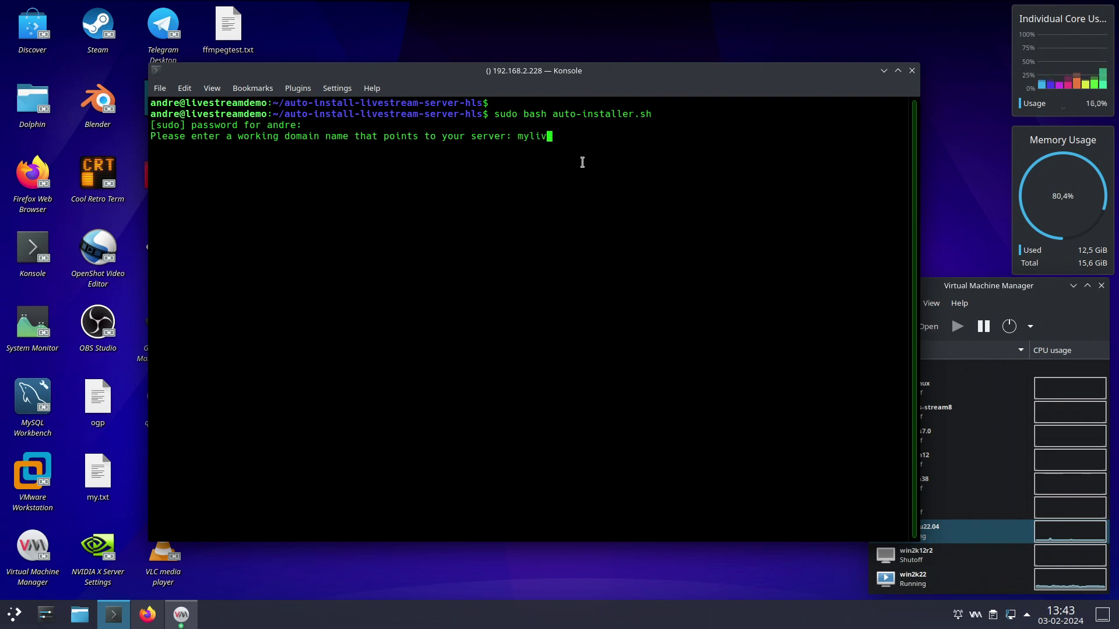
type("estreamsrv.ddns.net")
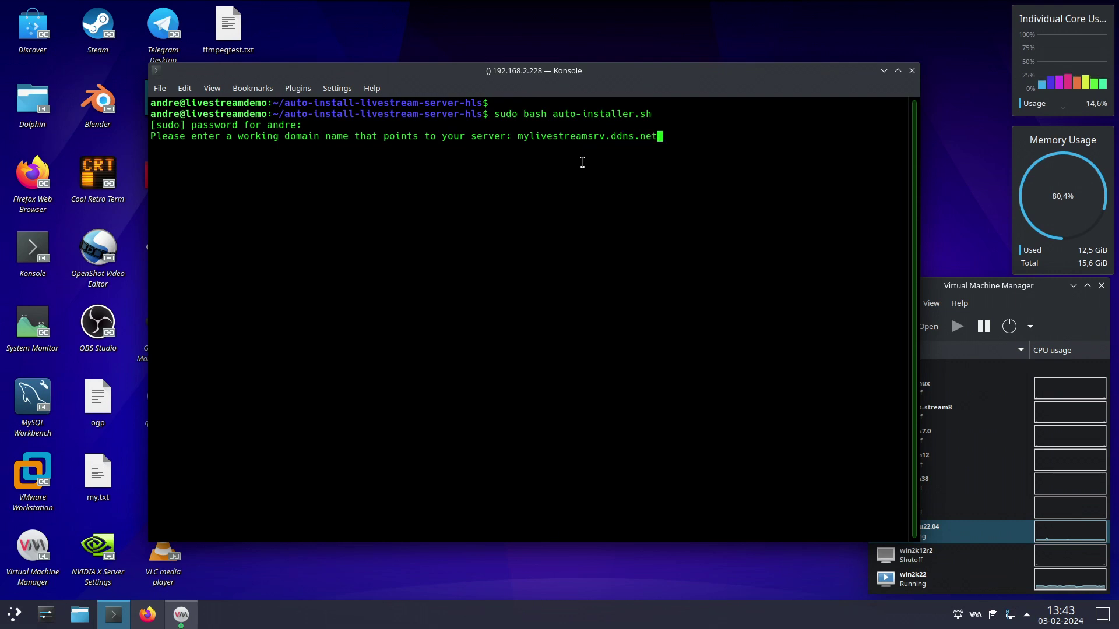
key("Return")
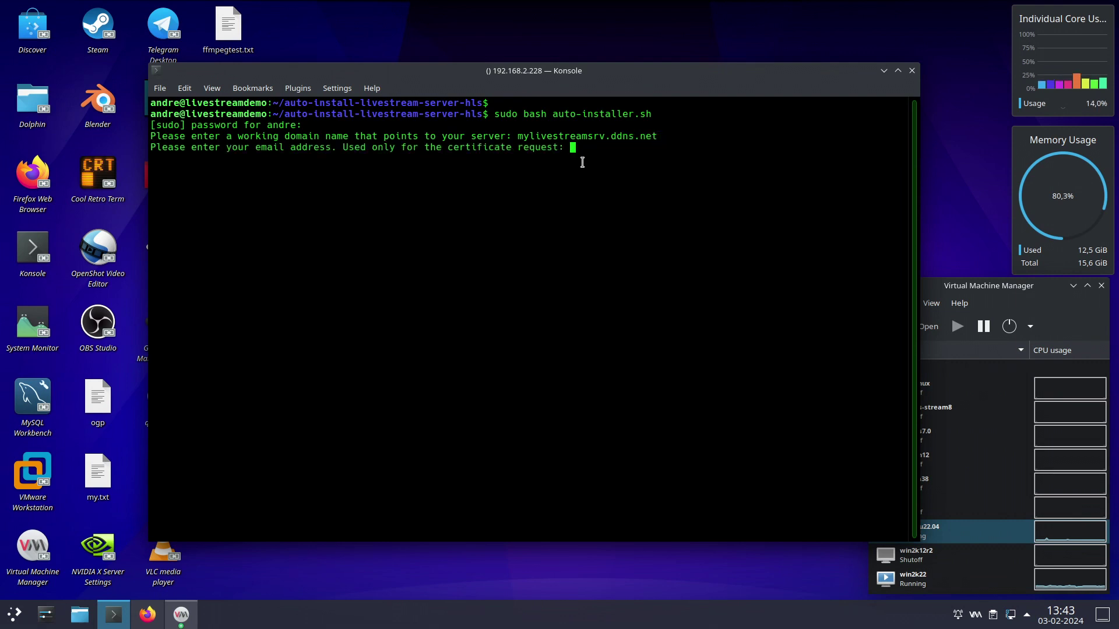
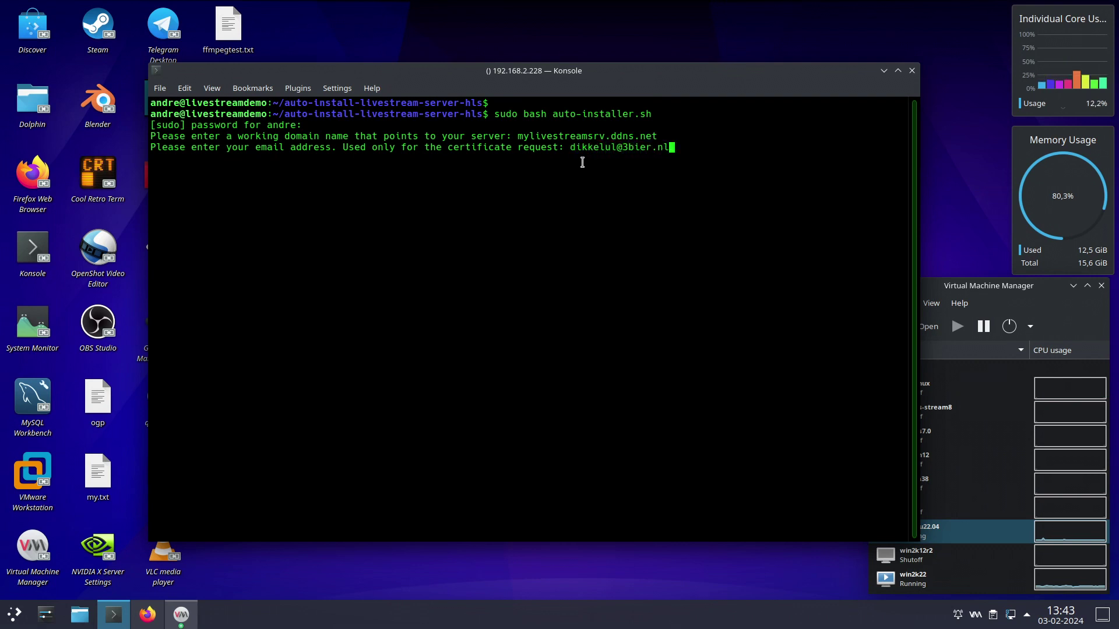
key("Return")
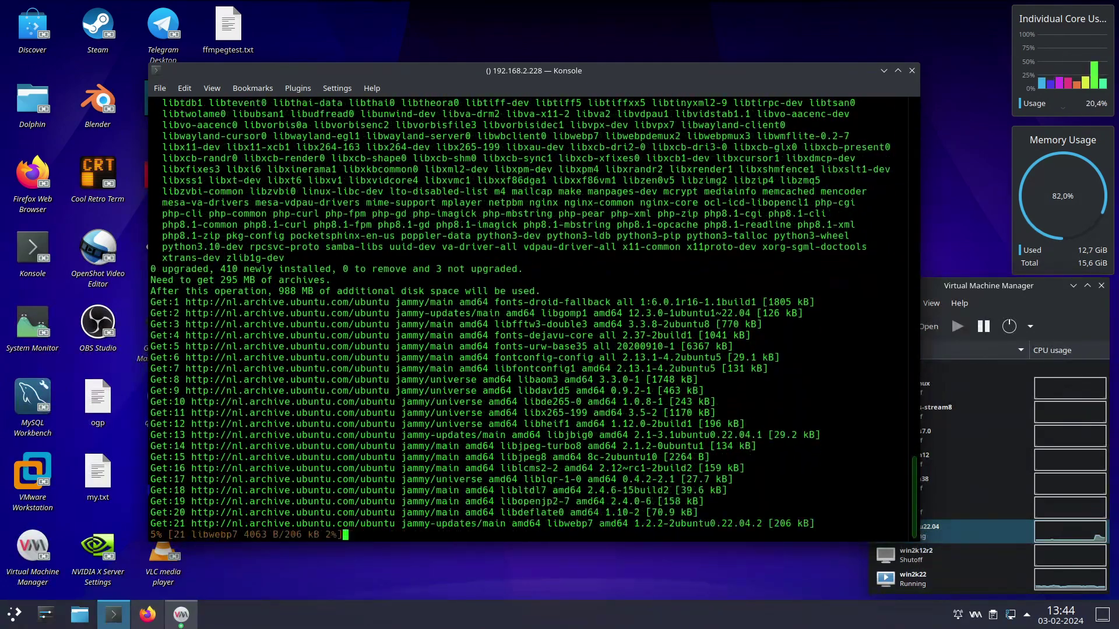
Drag the Konsole window to the left edge of the screen while packages download.
left_click_drag(547, 78, 394, 69)
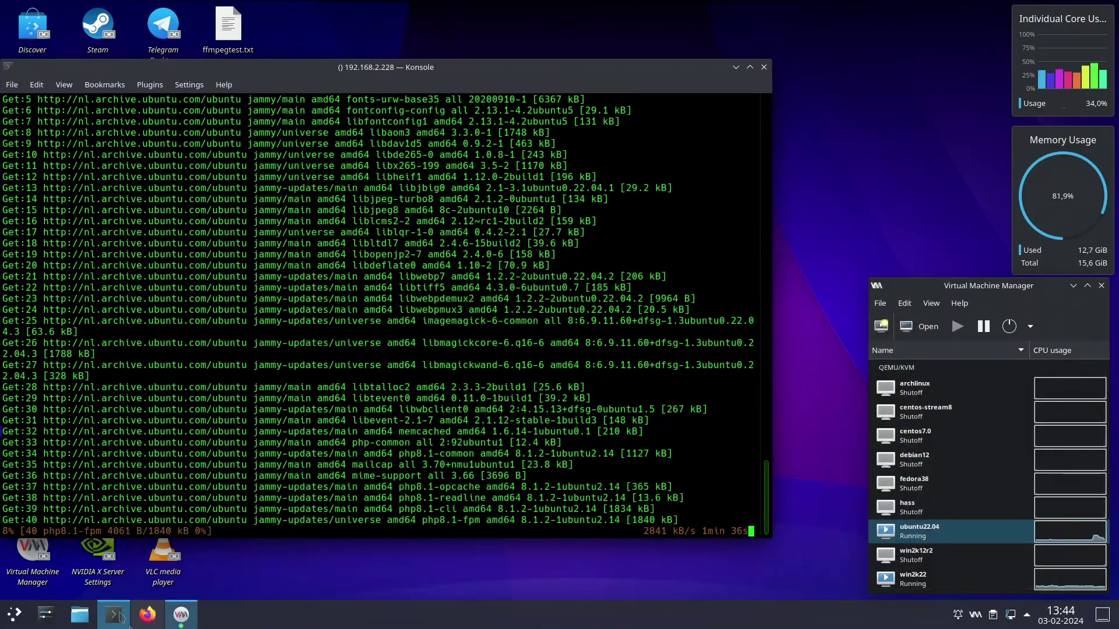
Tile Firefox on the right beside Konsole, open auto-installer.sh, and scroll through its code.
left_click(148, 614)
key("super+Right")
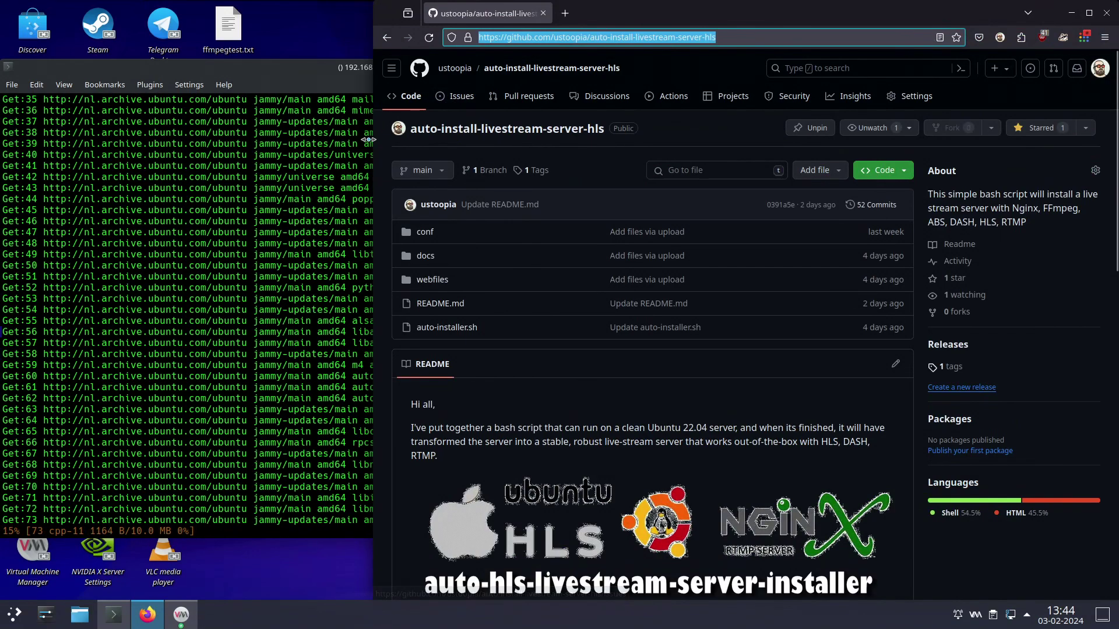
left_click_drag(398, 138, 521, 182)
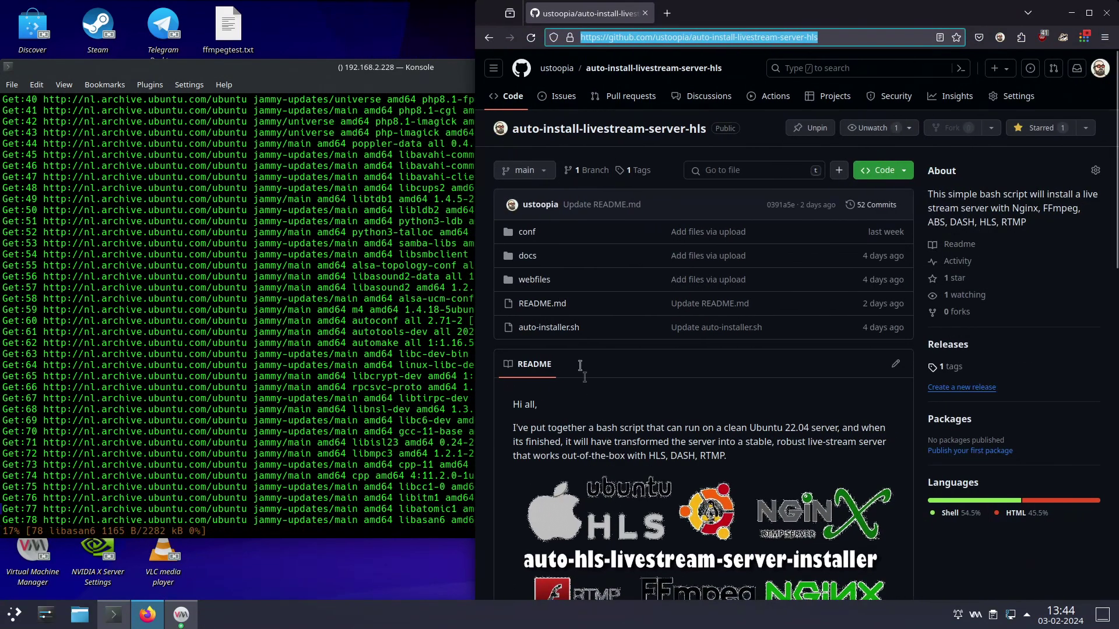
left_click(640, 332)
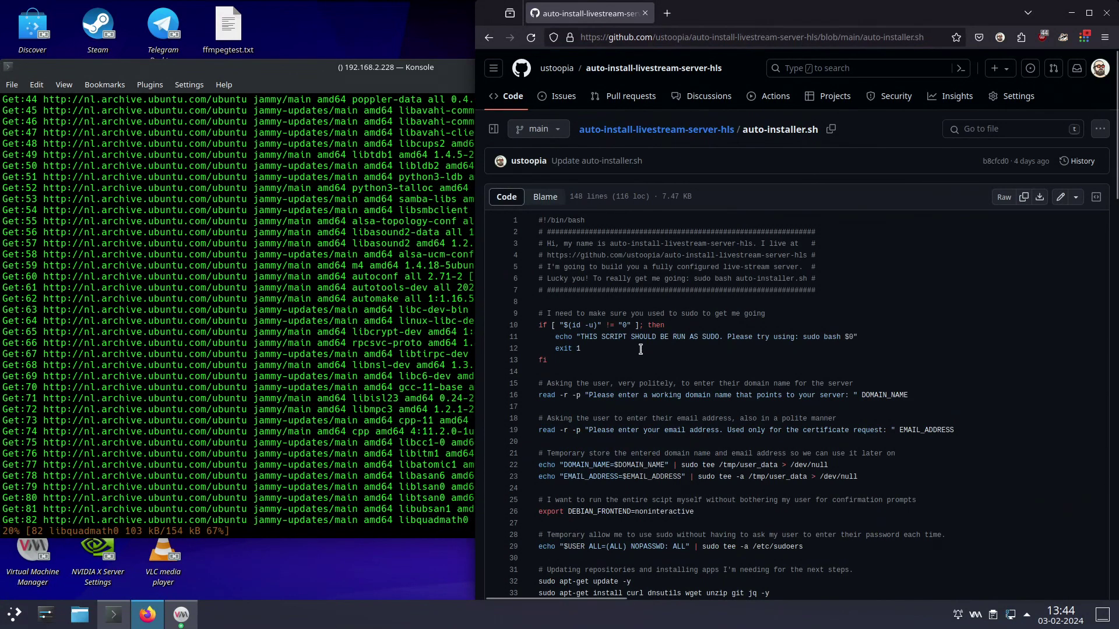
scroll(640, 349, "down", 3)
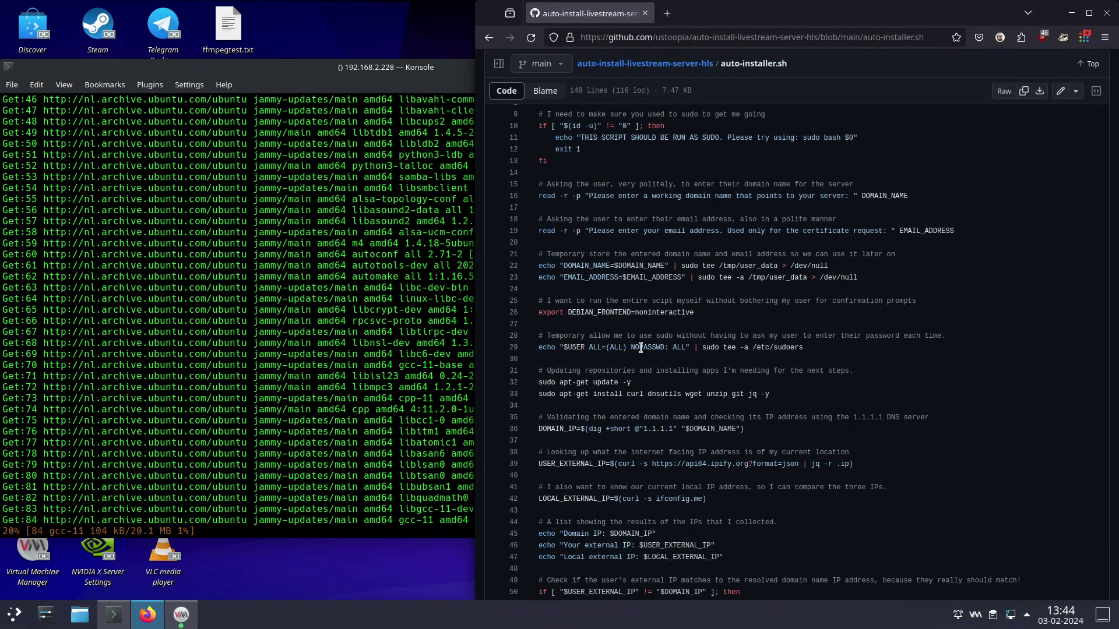
scroll(640, 348, "down", 5)
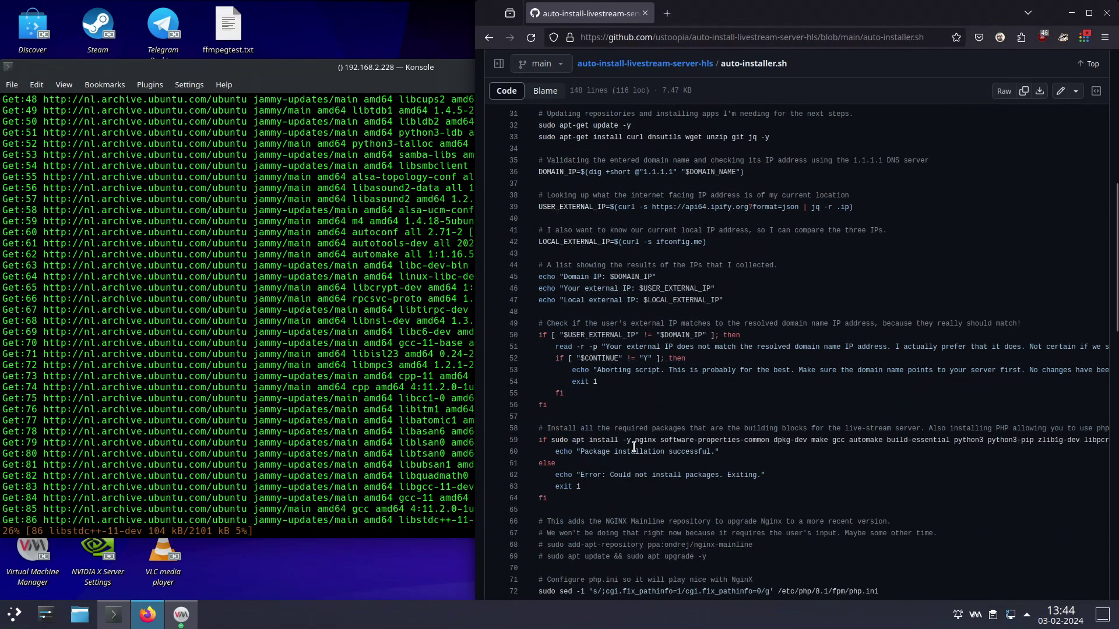
scroll(634, 447, "down", 7)
scroll(634, 446, "up", 3)
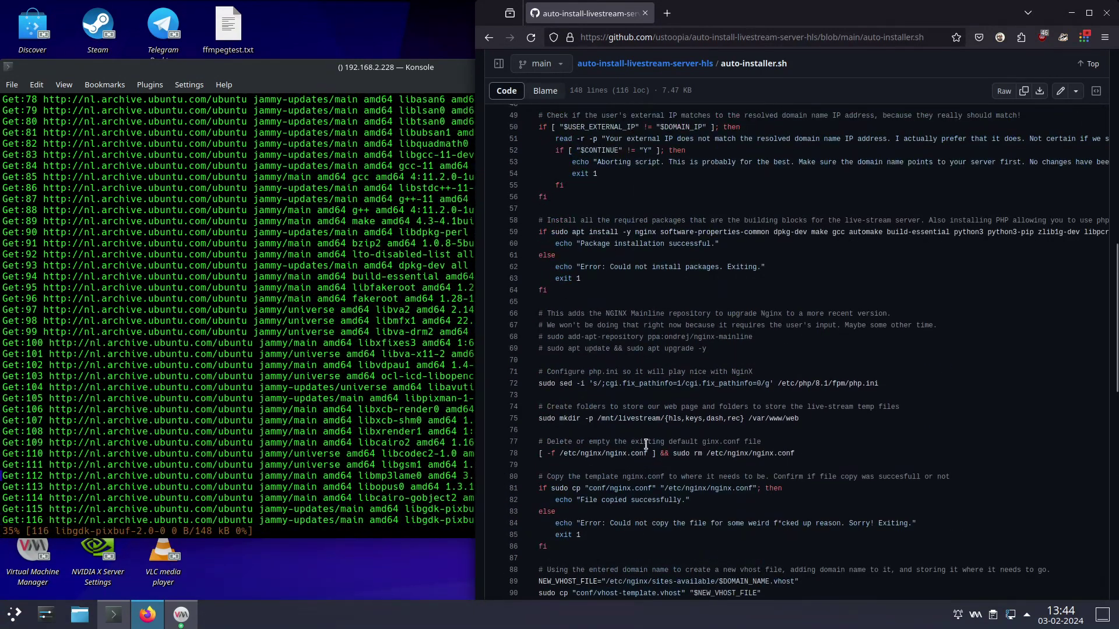
Highlight lines 58–63, then lines 66–69, then the add-apt-repository command on line 68.
left_click_drag(539, 220, 796, 279)
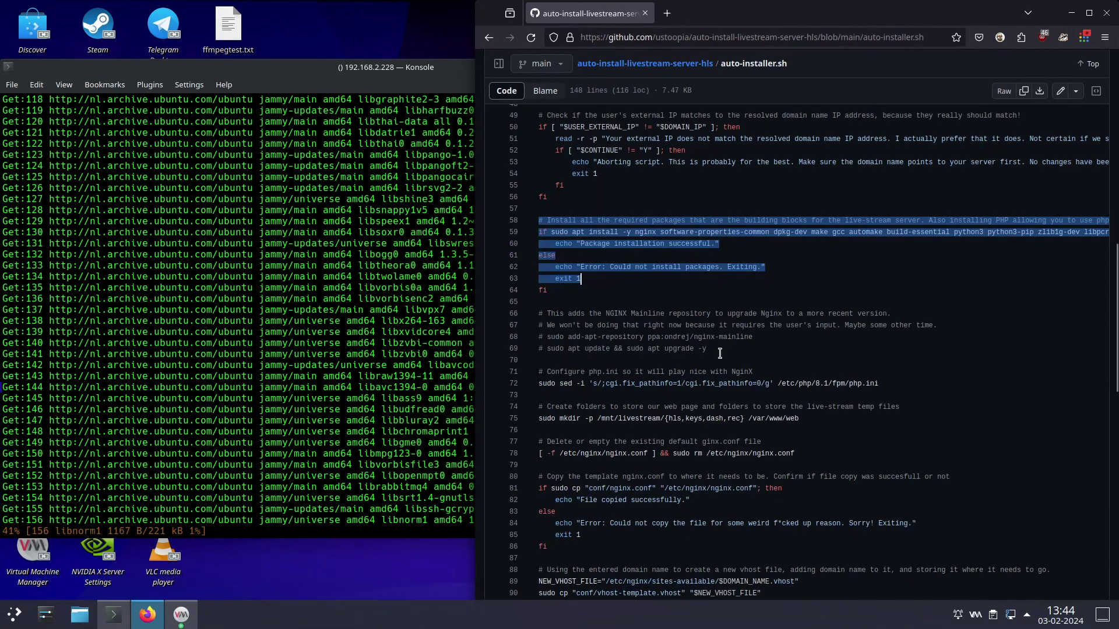
left_click_drag(740, 349, 520, 313)
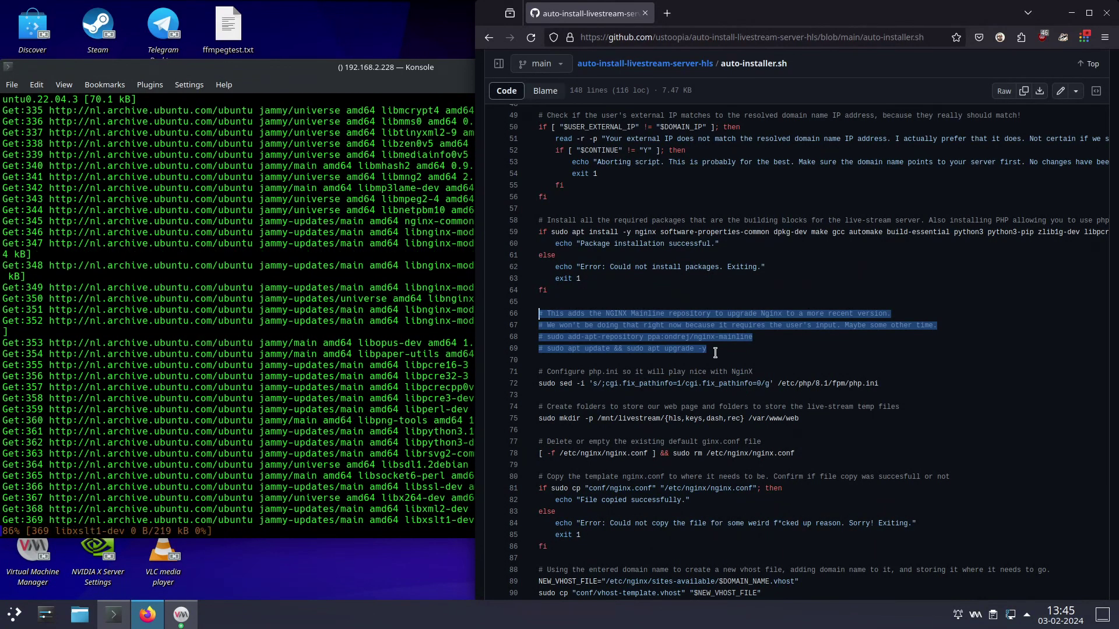
left_click_drag(758, 337, 546, 338)
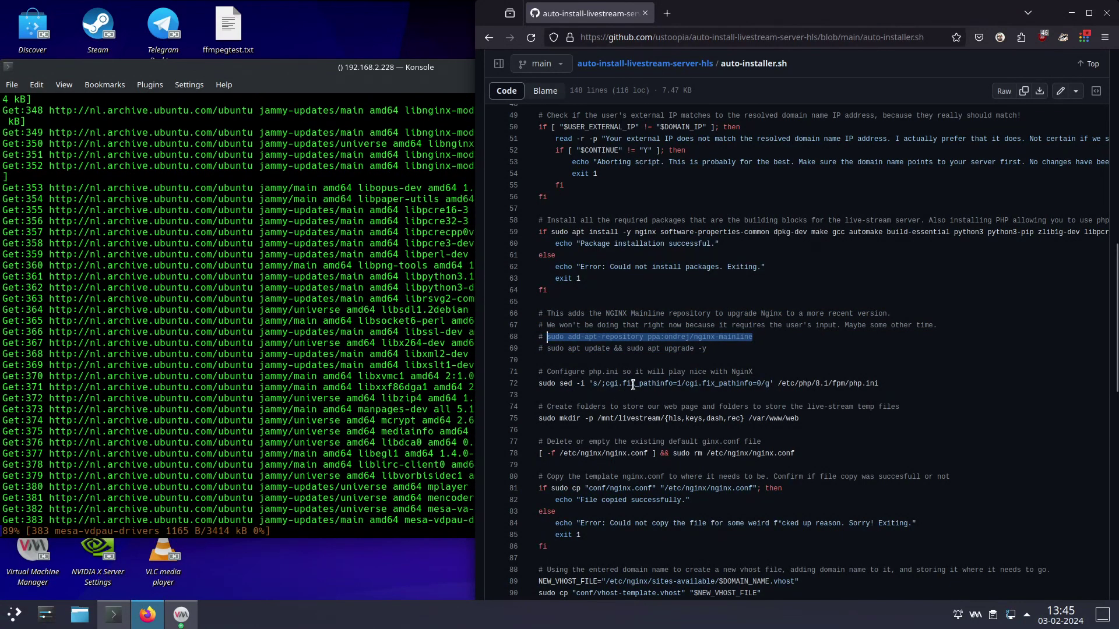
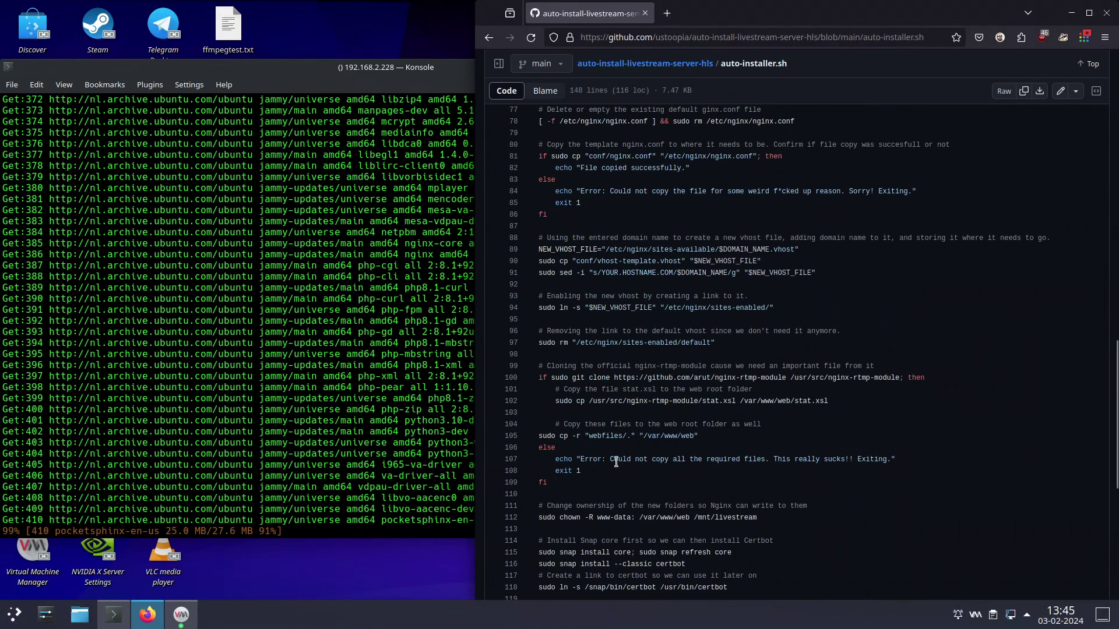
Highlight the stat.xsl copy command and its error message in auto-installer.sh, then return to the repository home.
scroll(626, 438, "down", 2)
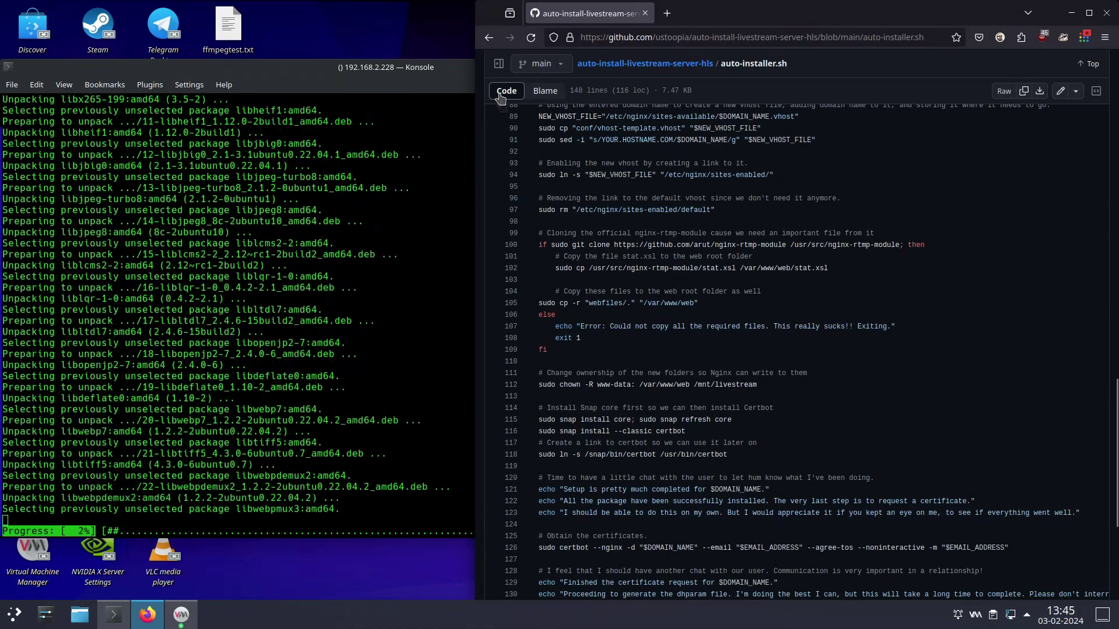
left_click_drag(563, 269, 740, 268)
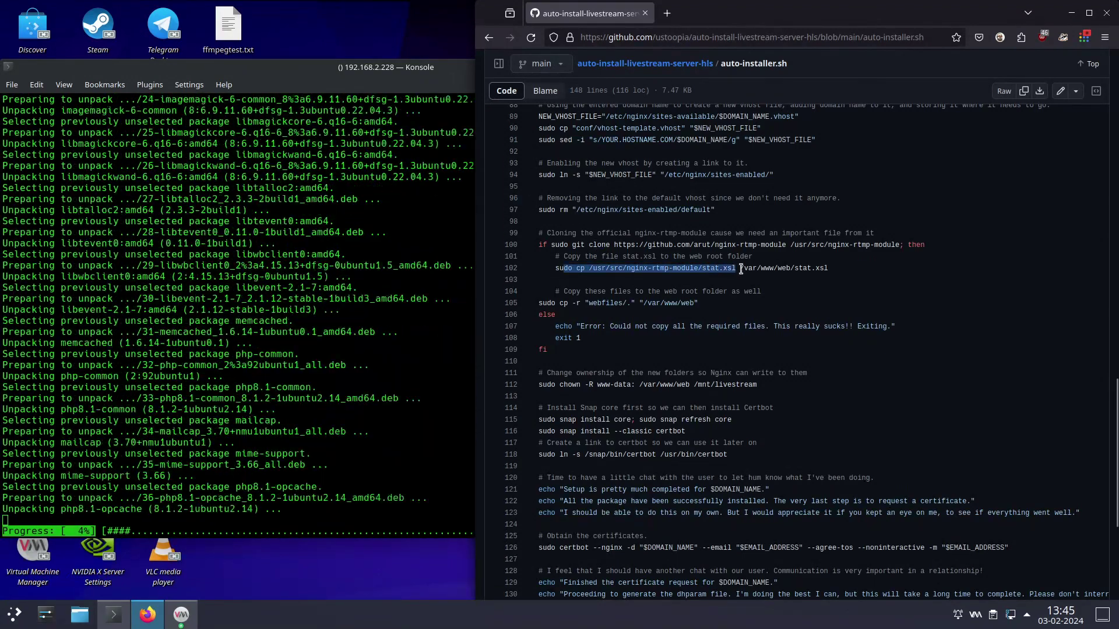
left_click_drag(598, 327, 736, 330)
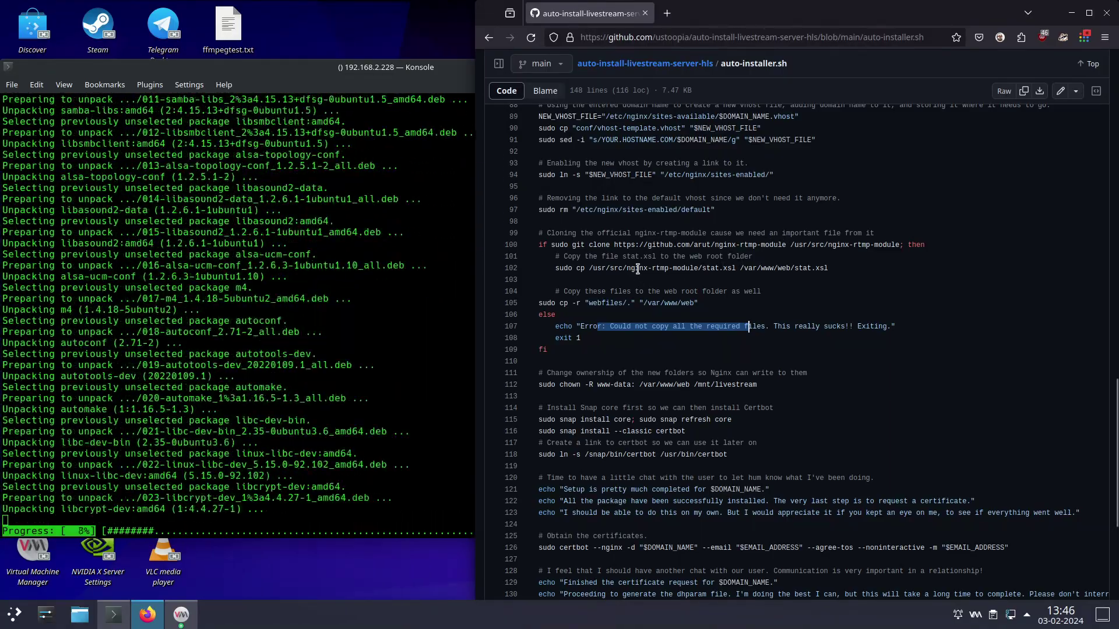
scroll(638, 269, "up", 7)
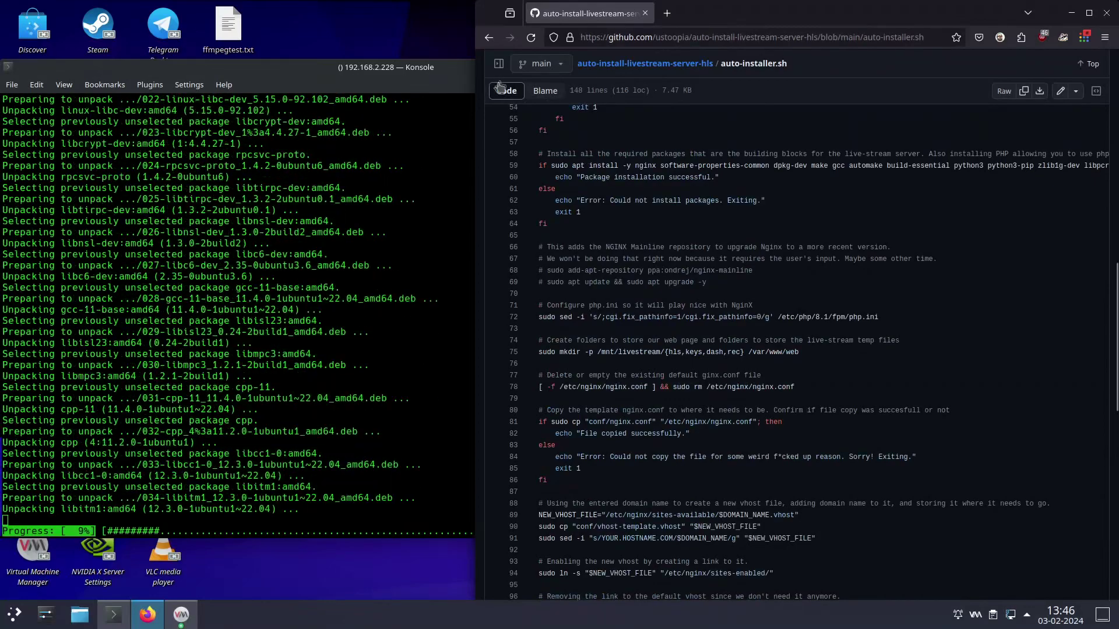
key("alt+Left")
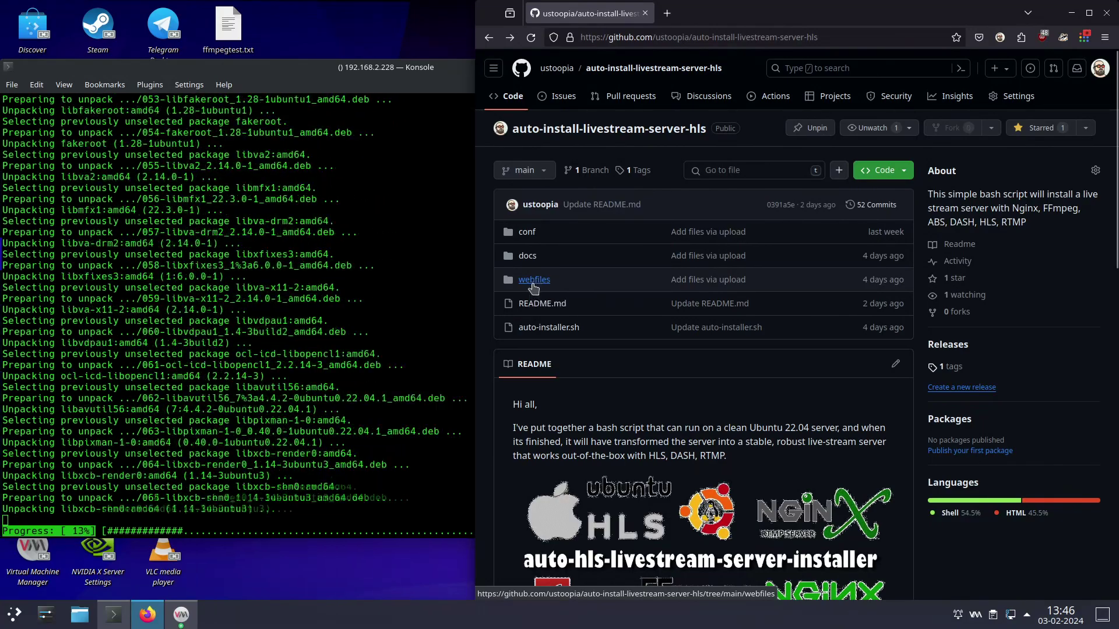
Browse webfiles and its images subfolder, go back up to the repository root, then enter conf.
left_click(532, 283)
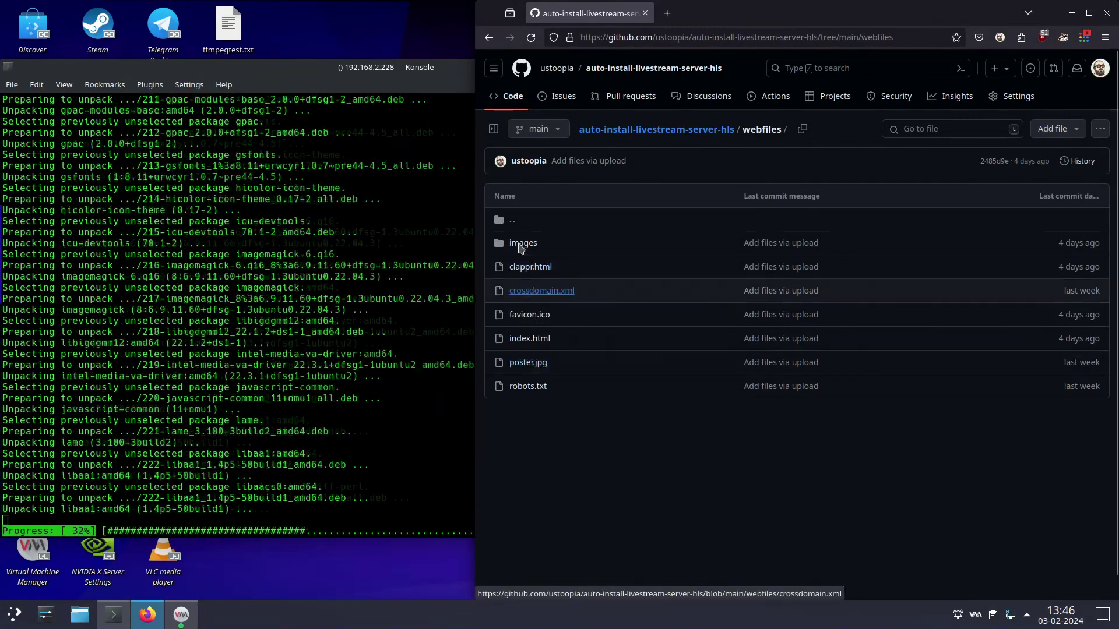
left_click(522, 245)
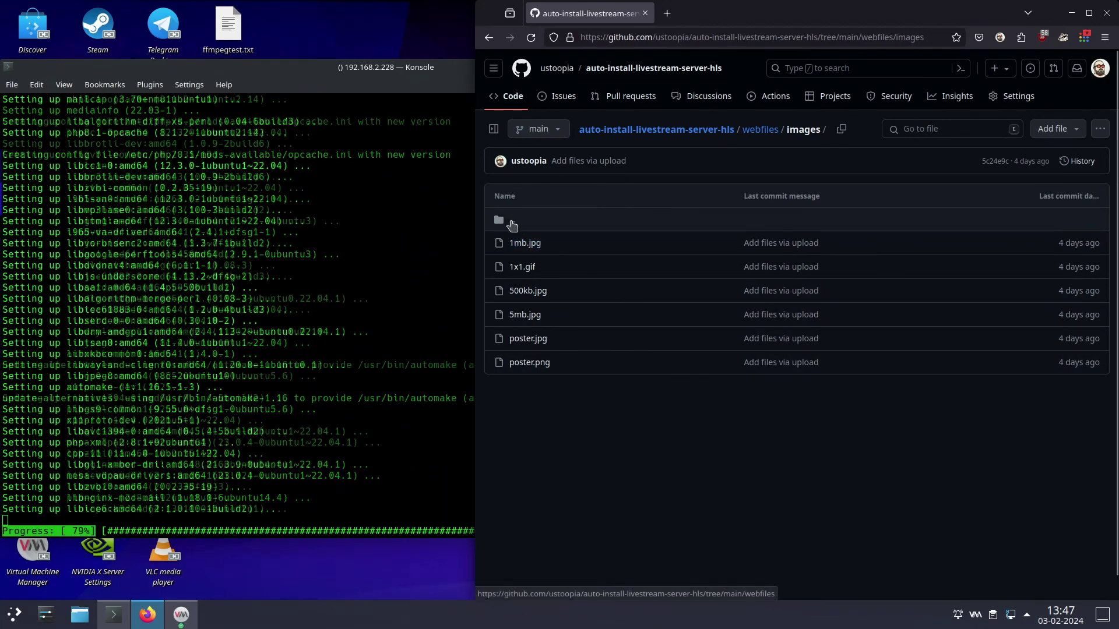
left_click(512, 224)
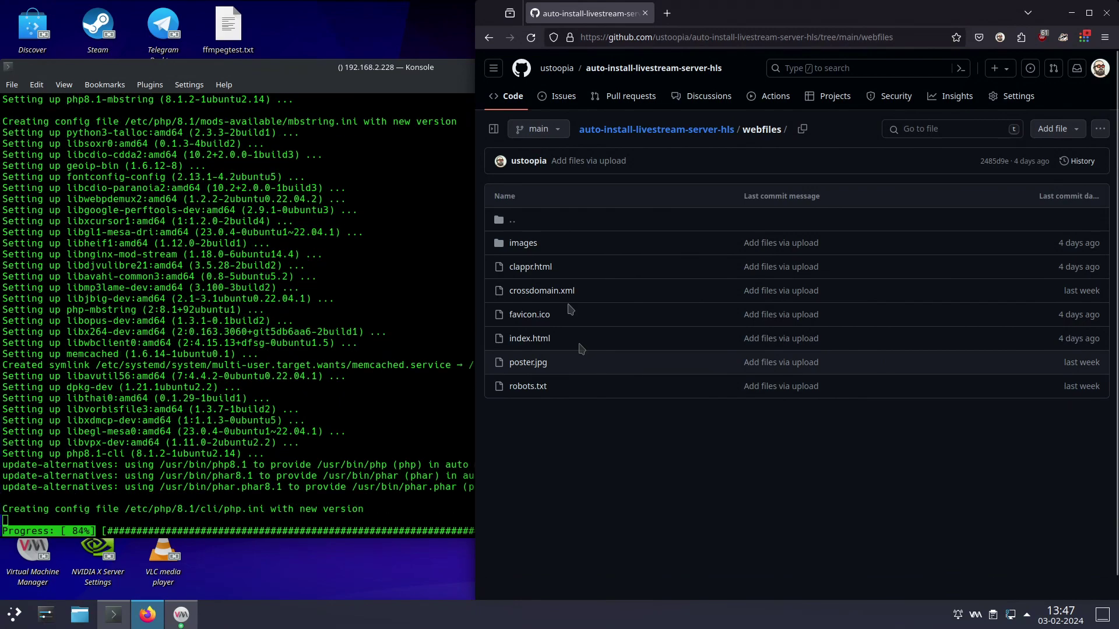
left_click(515, 223)
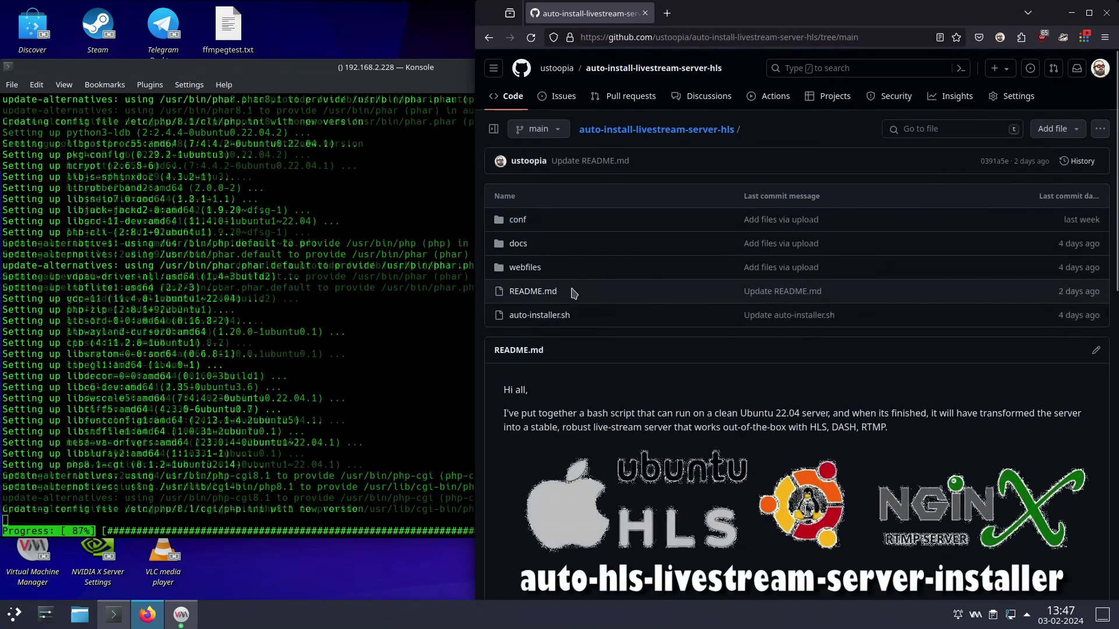
left_click(517, 222)
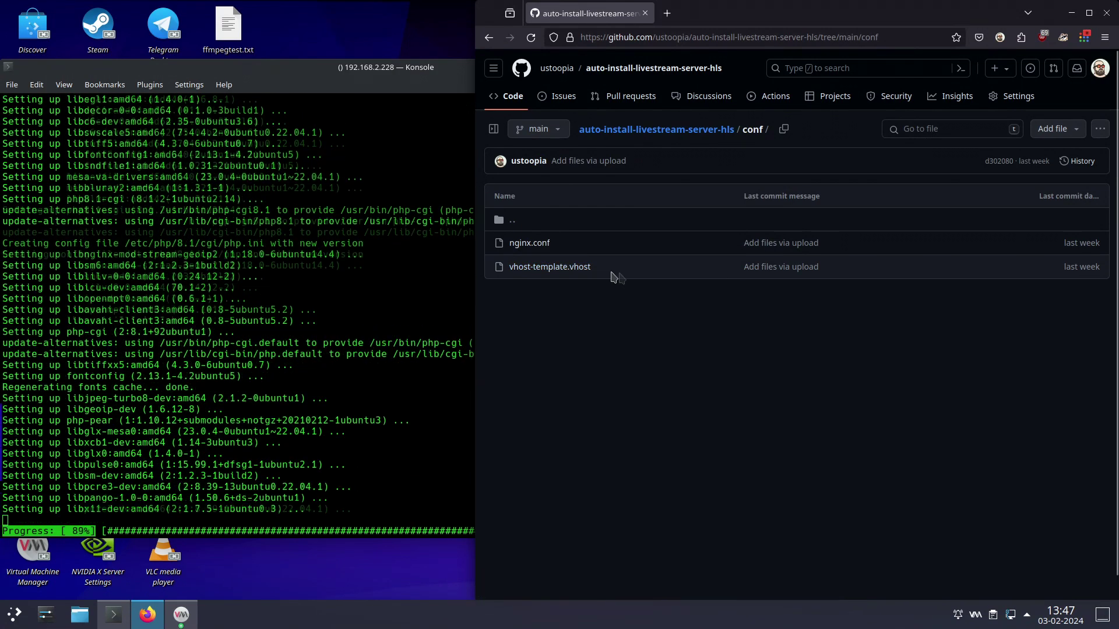
Scroll through nginx.conf's HTTP, RTMP, HLS and DASH blocks, then return to the conf listing.
left_click(529, 244)
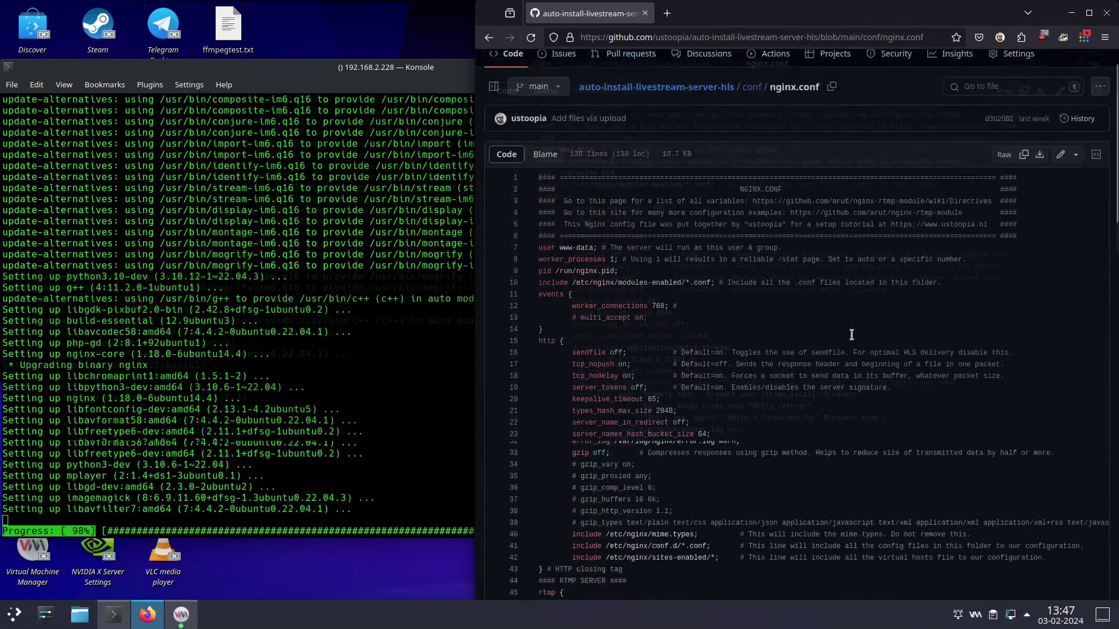
scroll(851, 335, "down", 5)
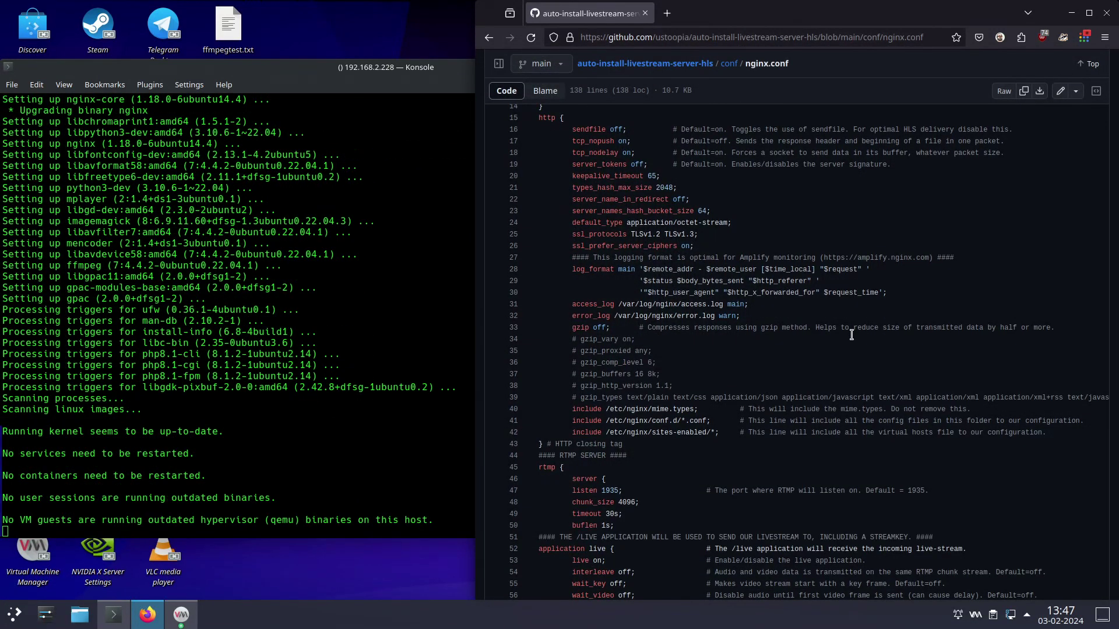
scroll(851, 335, "down", 10)
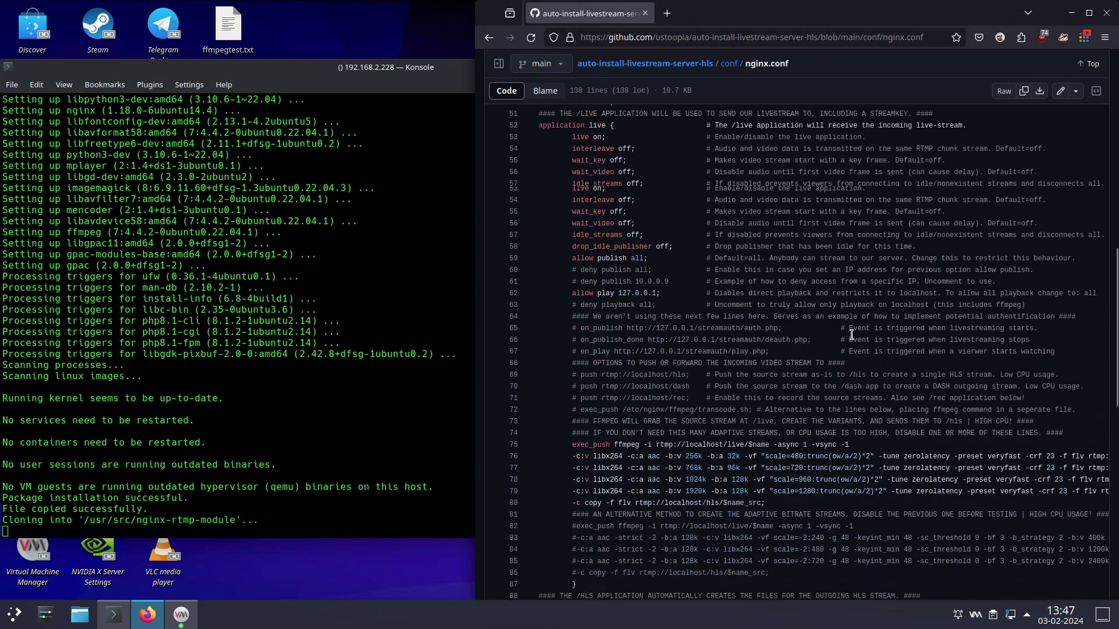
scroll(851, 335, "down", 3)
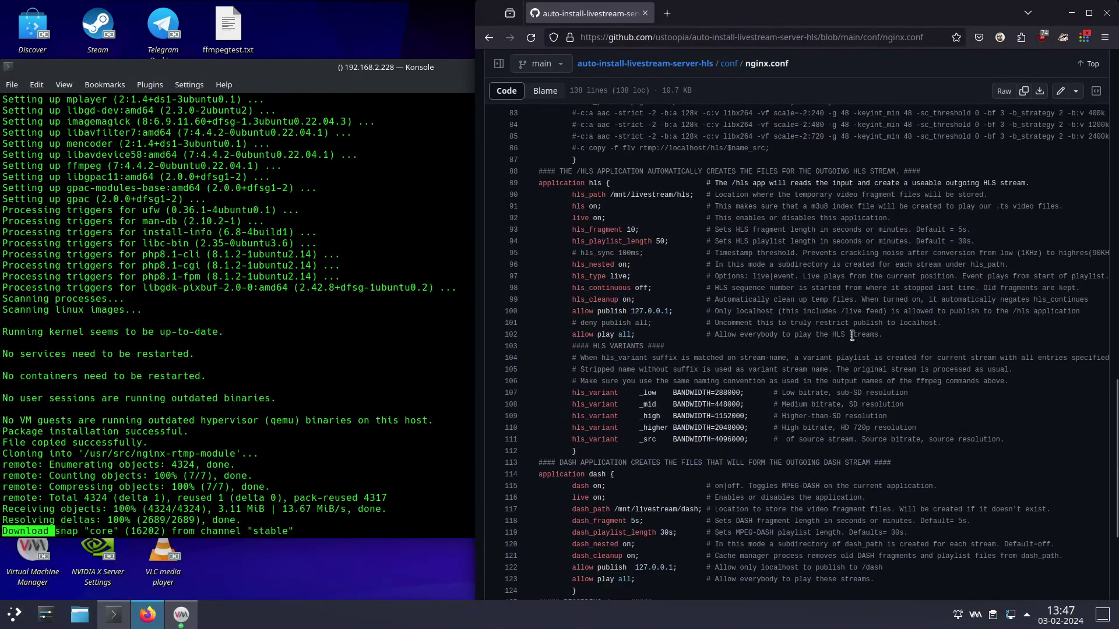
scroll(852, 335, "down", 4)
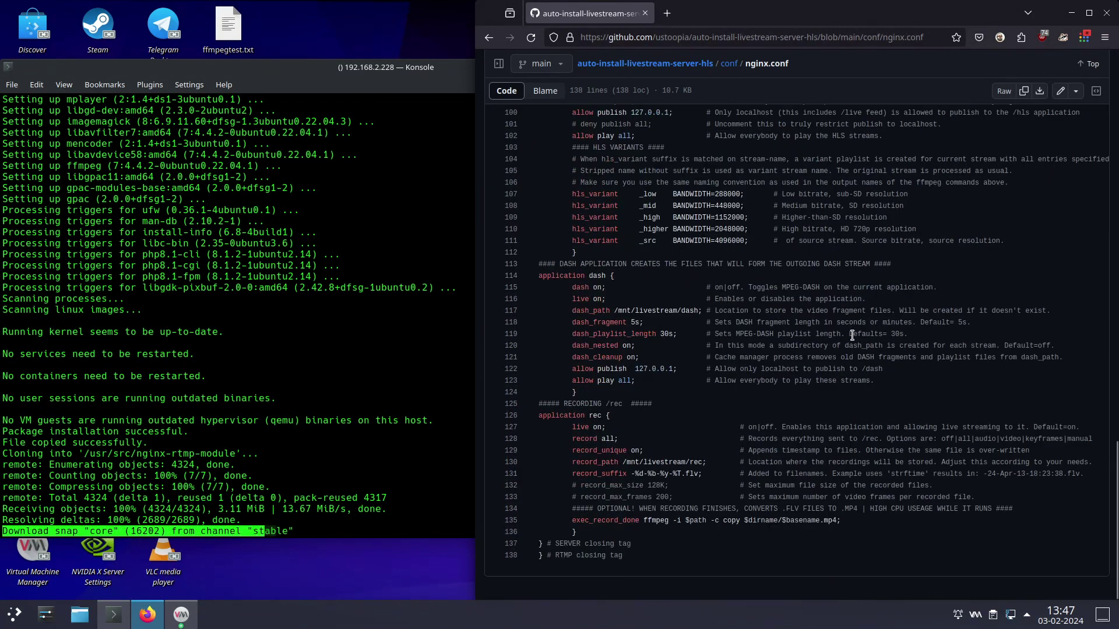
scroll(852, 335, "up", 15)
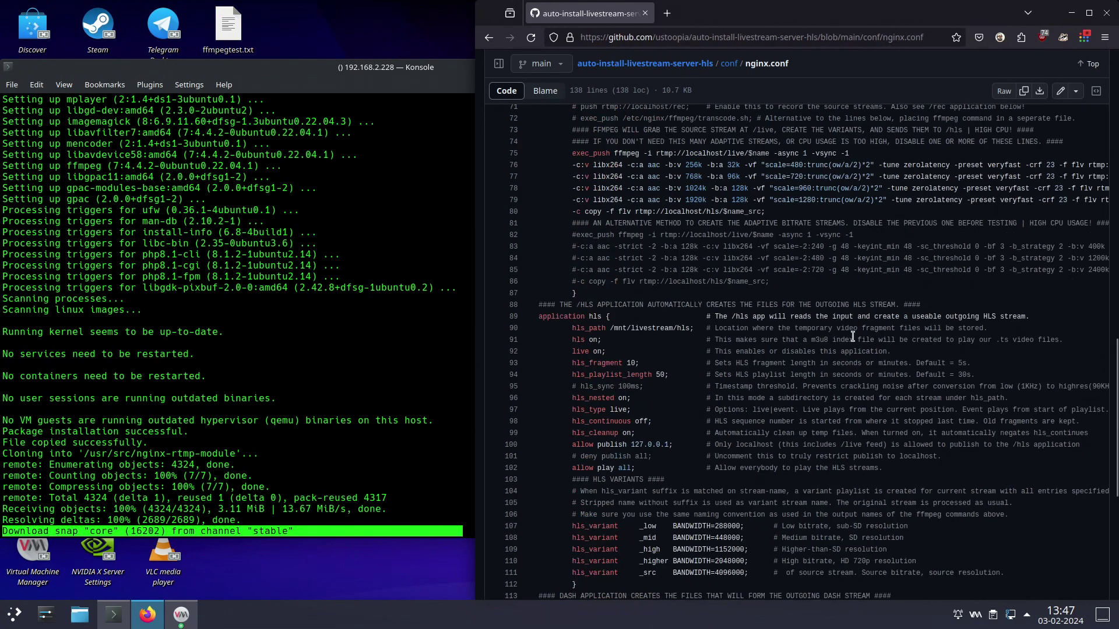
scroll(852, 336, "up", 7)
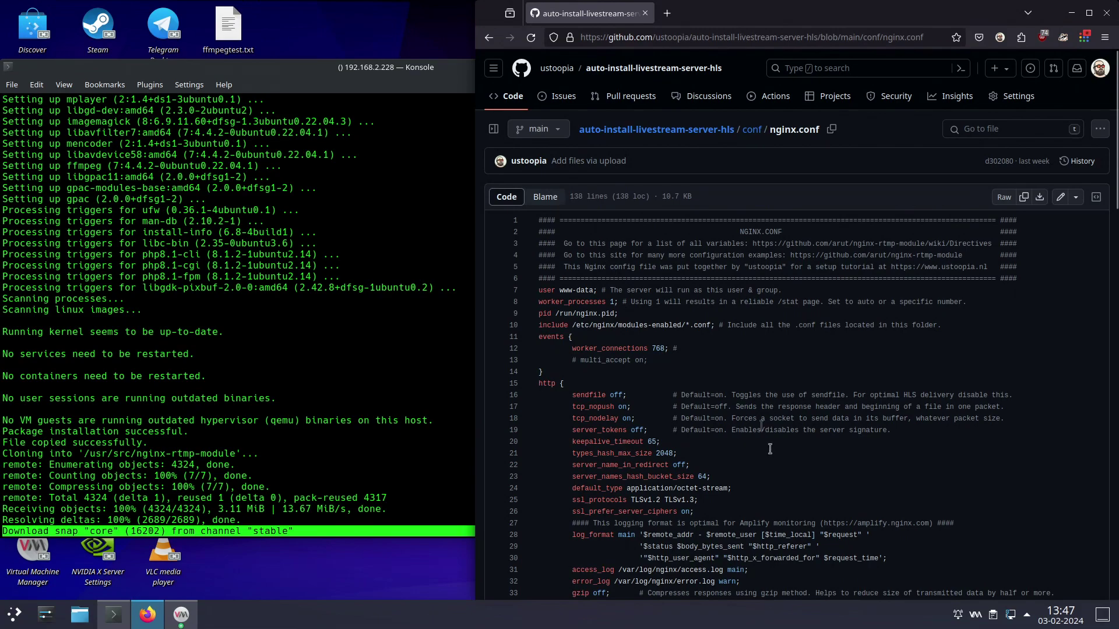
scroll(748, 370, "down", 5)
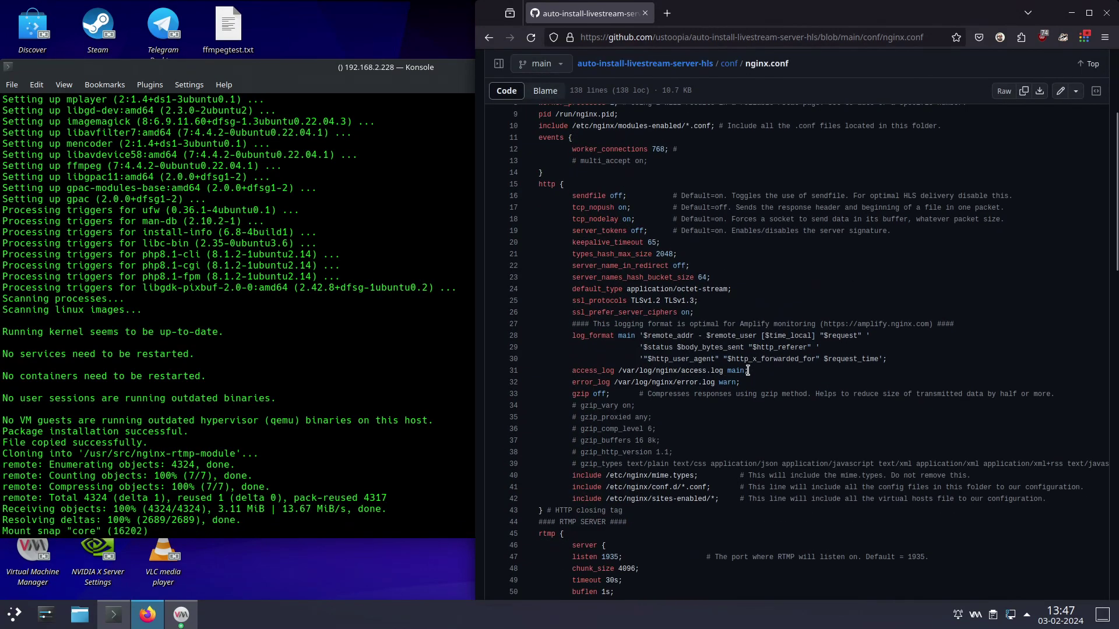
scroll(729, 358, "up", 5)
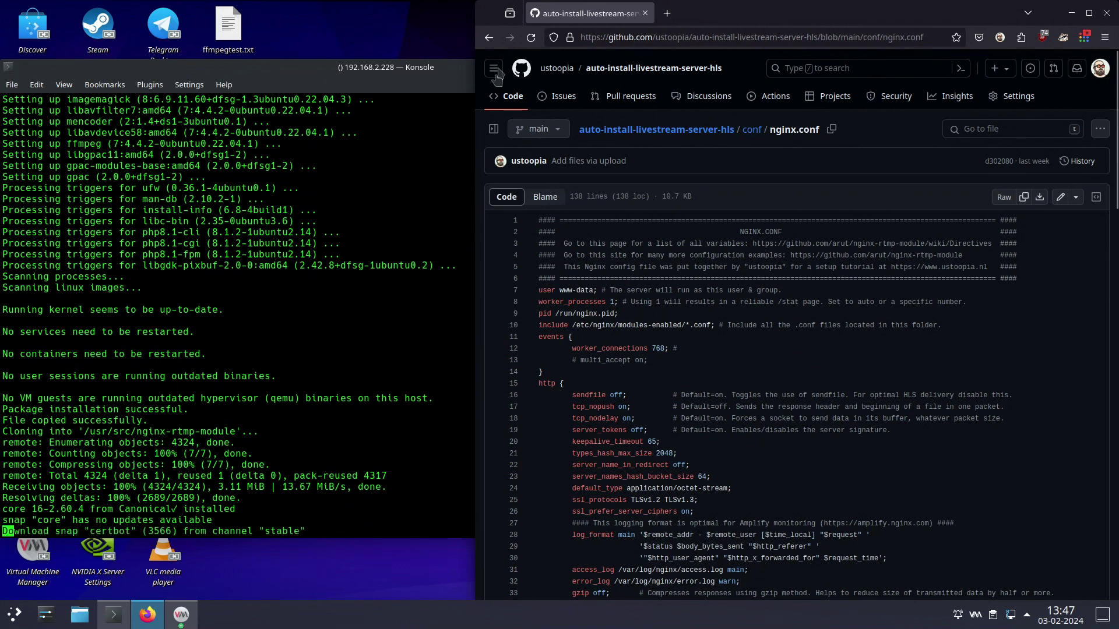
left_click(489, 38)
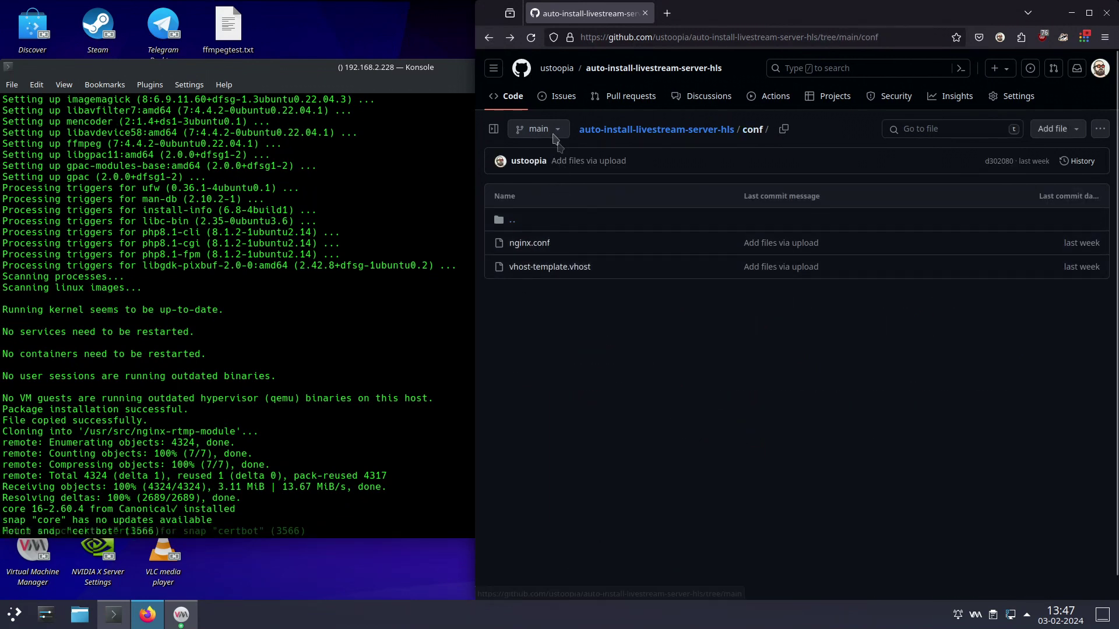
Go back to the repository root and check the installer's progress in Konsole.
left_click(516, 99)
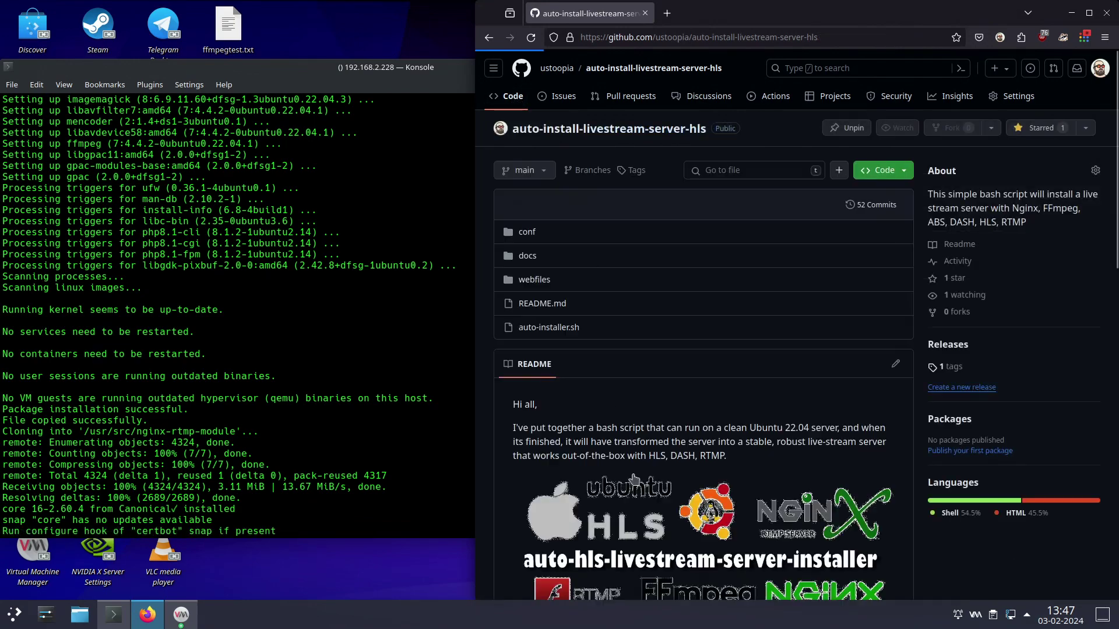
scroll(646, 462, "down", 5)
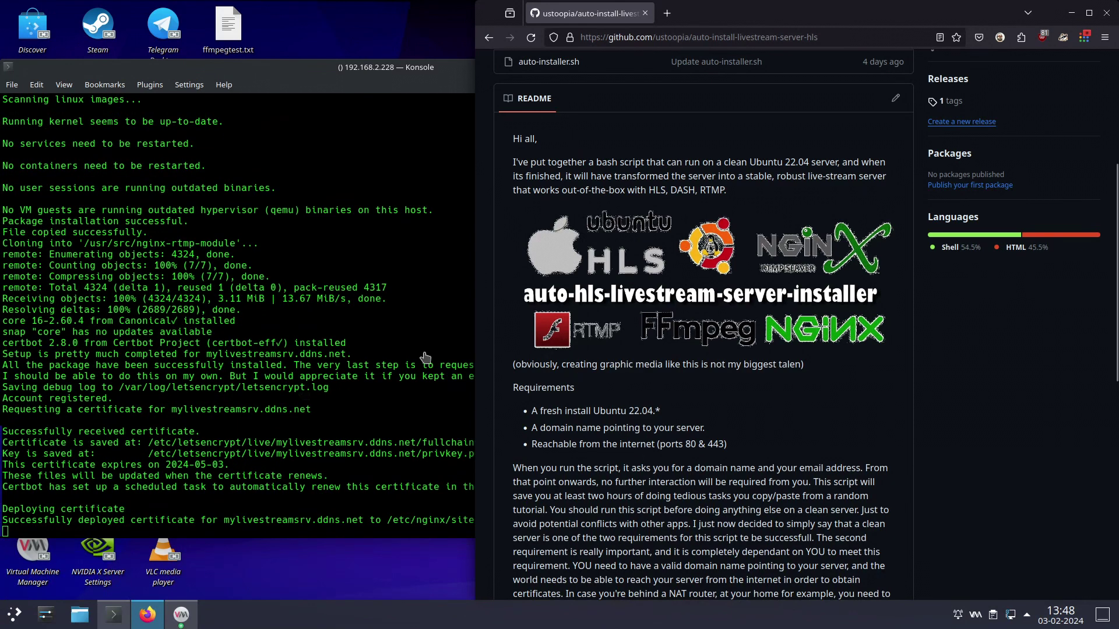
left_click(319, 299)
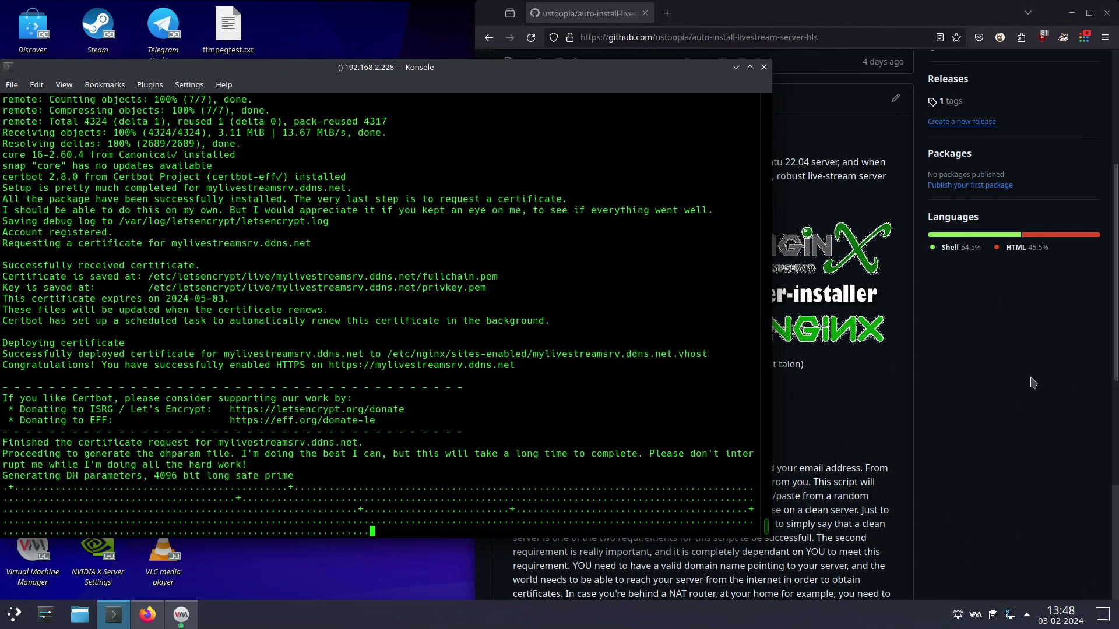
Scroll auto-installer.sh to its certificate and DH-parameter steps near the end.
left_click(827, 466)
scroll(617, 273, "up", 3)
scroll(589, 205, "up", 2)
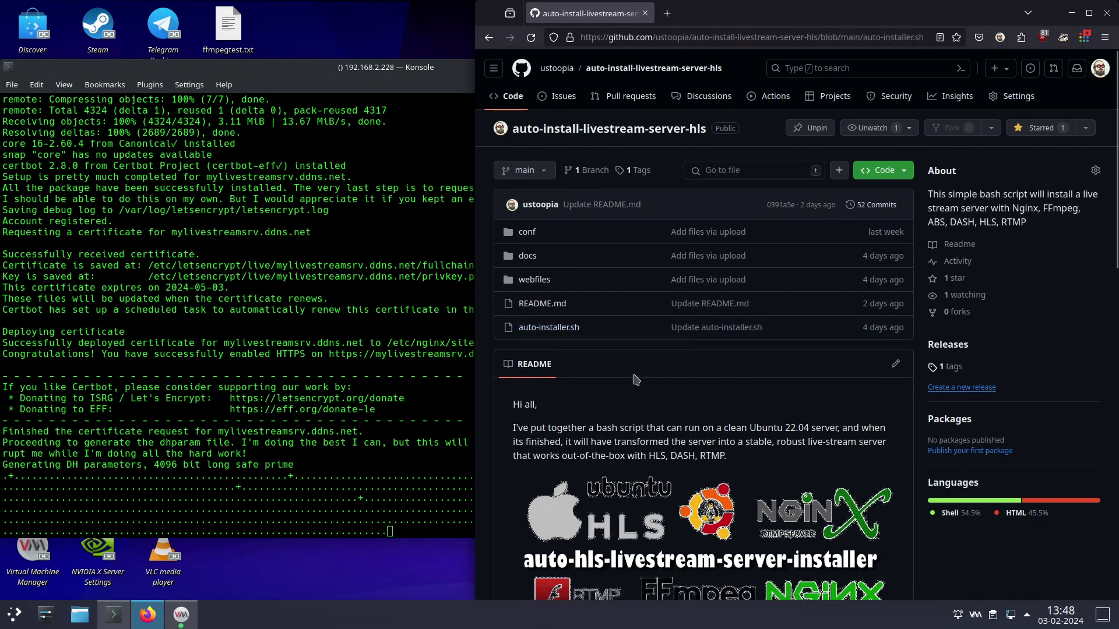
scroll(724, 387, "down", 10)
scroll(723, 387, "down", 10)
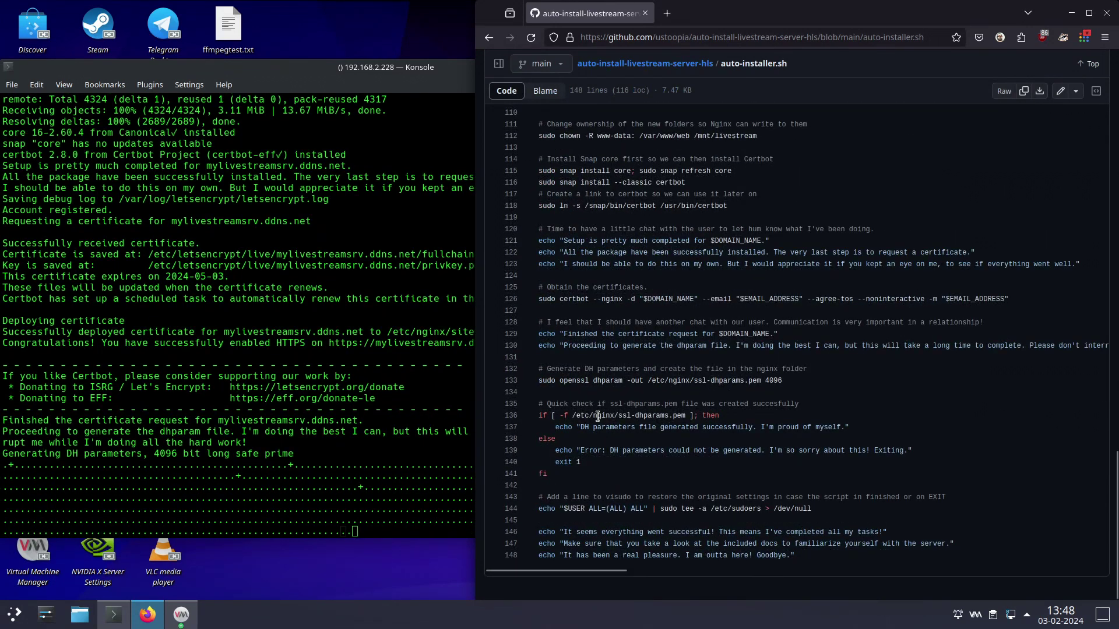
Highlight the certbot command, the dhparam echo line and the openssl dhparam command.
triple_click(606, 308)
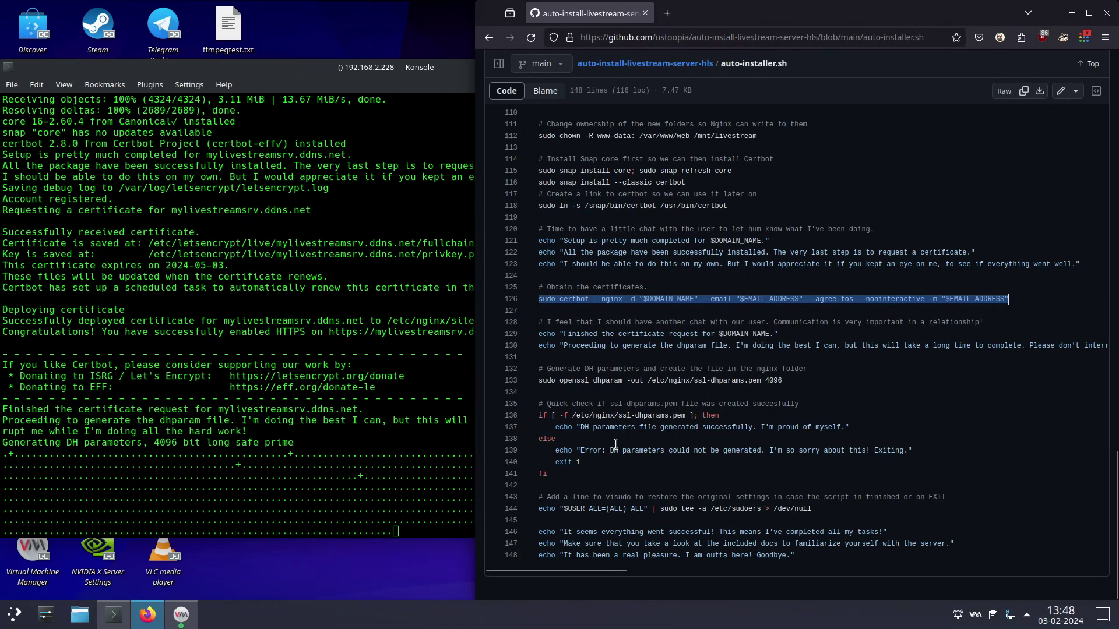
left_click_drag(552, 348, 920, 347)
left_click_drag(546, 383, 766, 376)
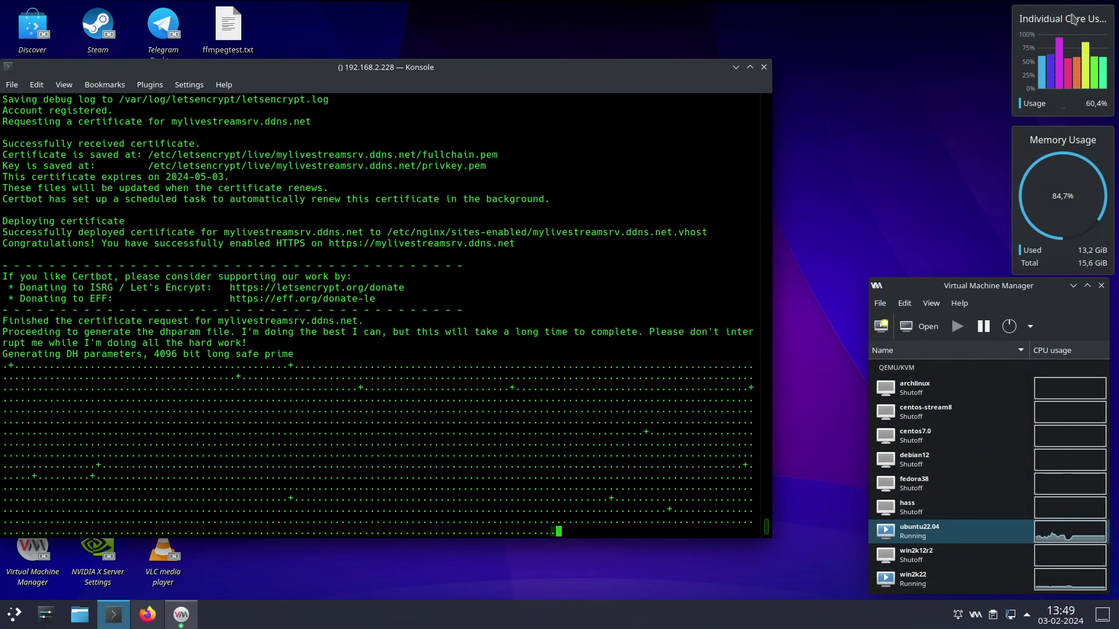
Minimize Firefox, clear the finished Konsole output with Ctrl+L, and minimize Konsole.
left_click(1071, 12)
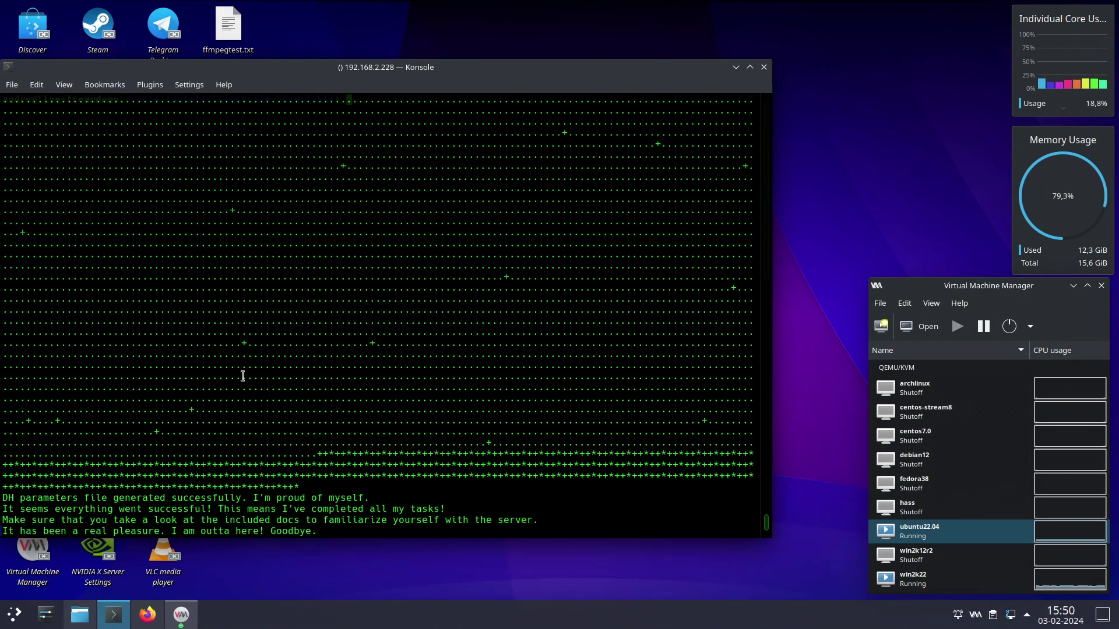
key("ctrl+l")
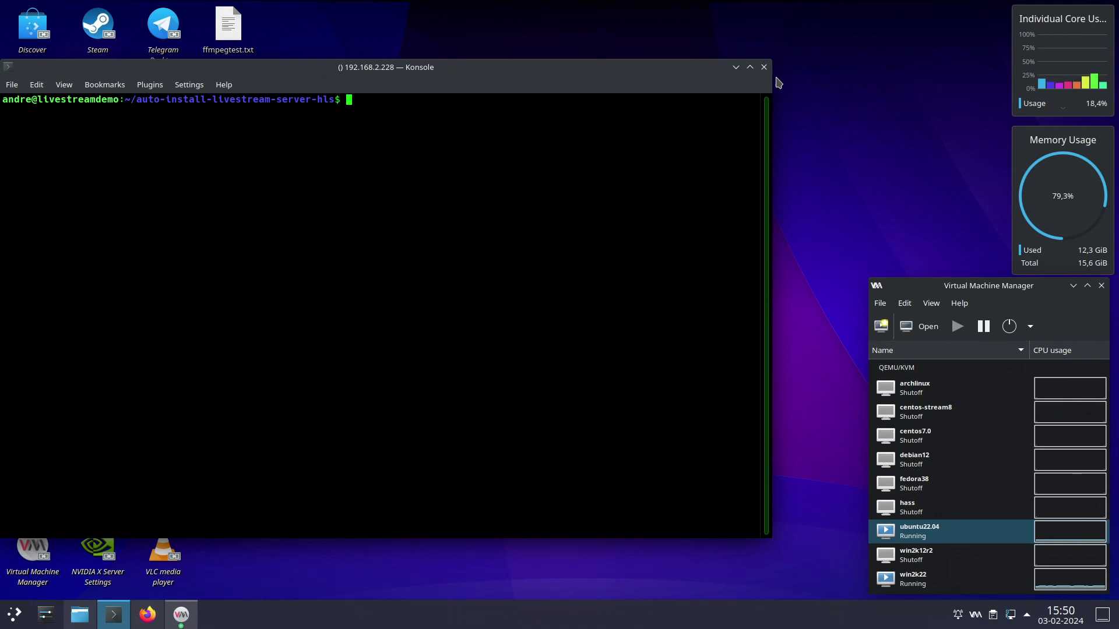
left_click(736, 69)
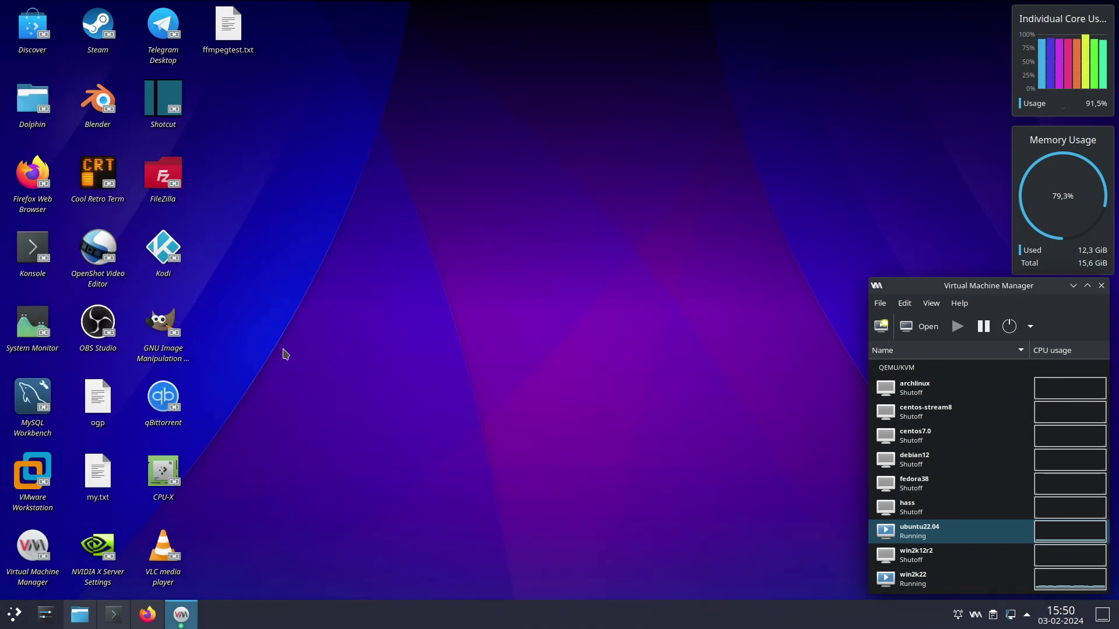
Launch OBS and change the stream server to rtmp://192.168.2.228/live in Stream settings.
left_click(112, 335)
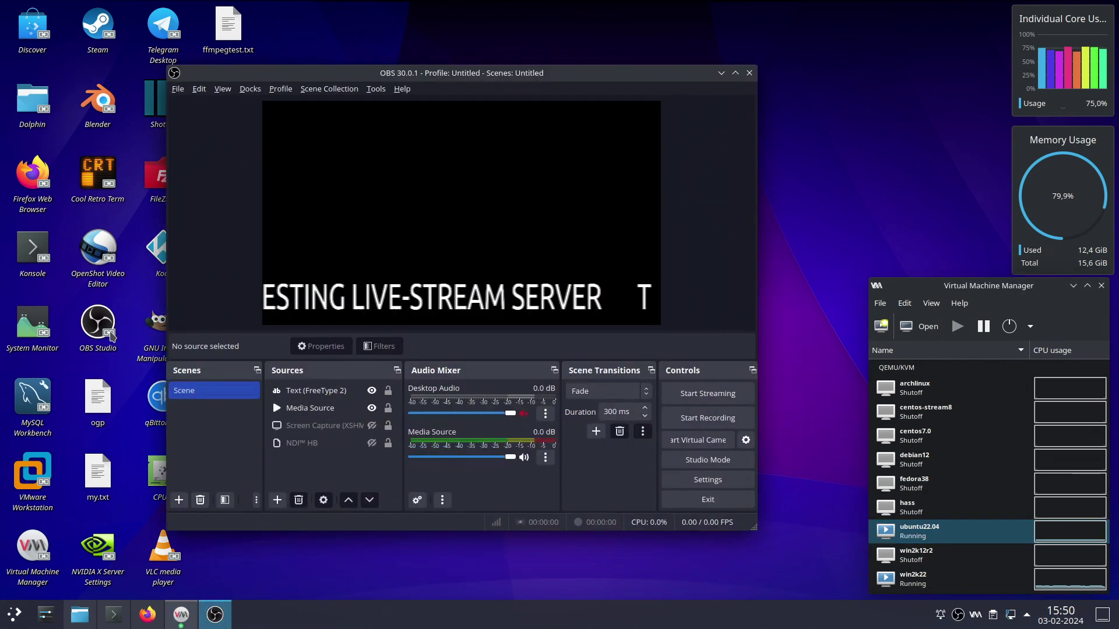
left_click(697, 481)
left_click(249, 113)
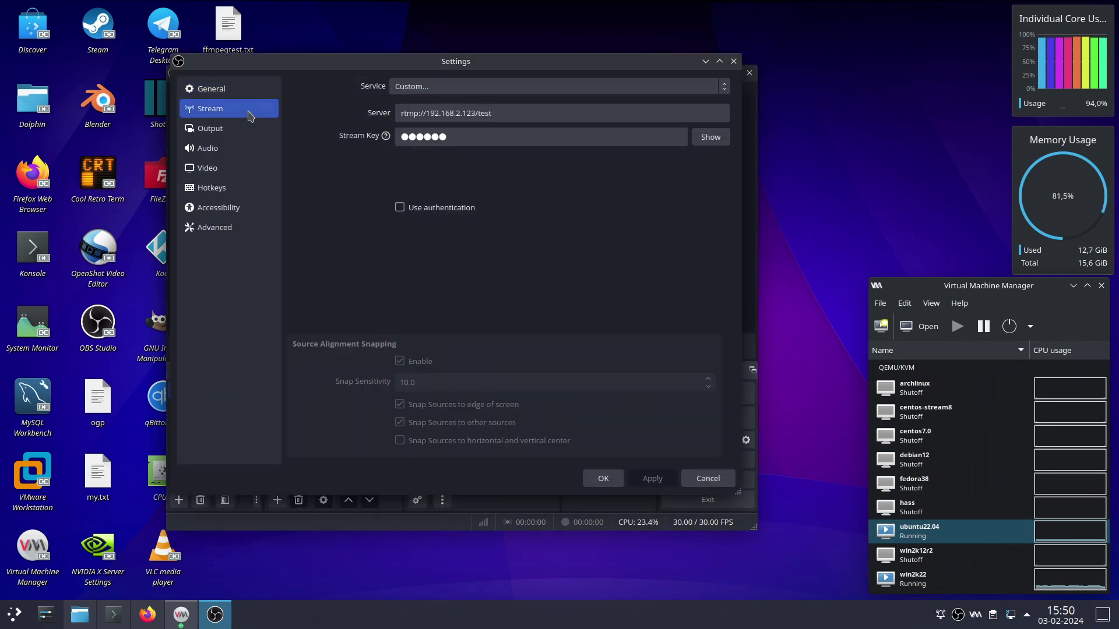
double_click(469, 114)
key("Left")
key("Delete")
key("Delete")
key("Delete")
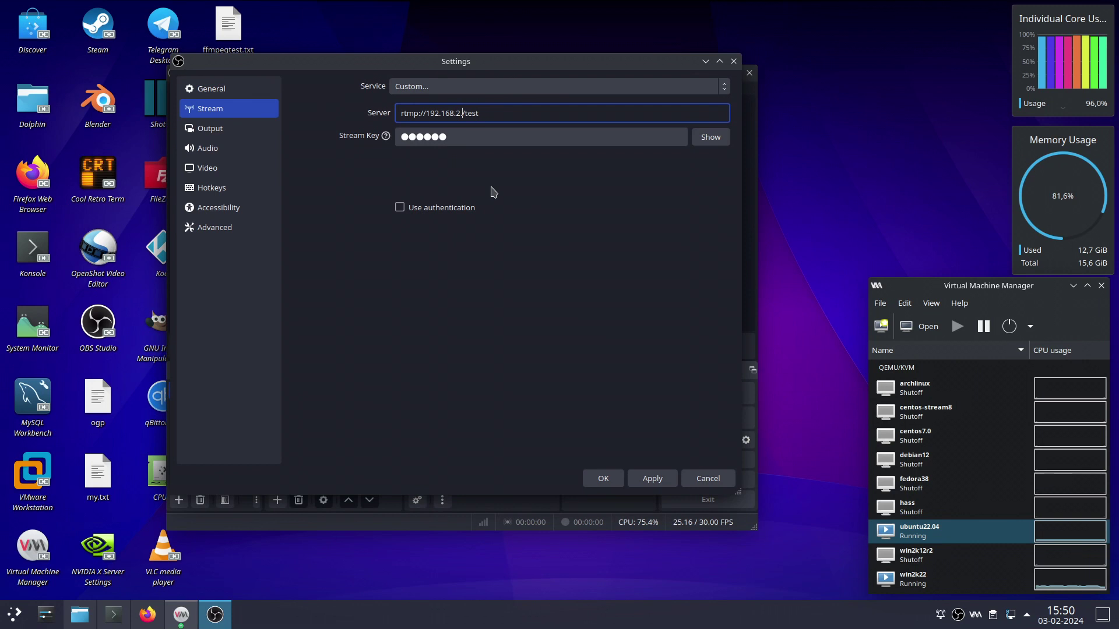
type("228/live")
left_click(606, 142)
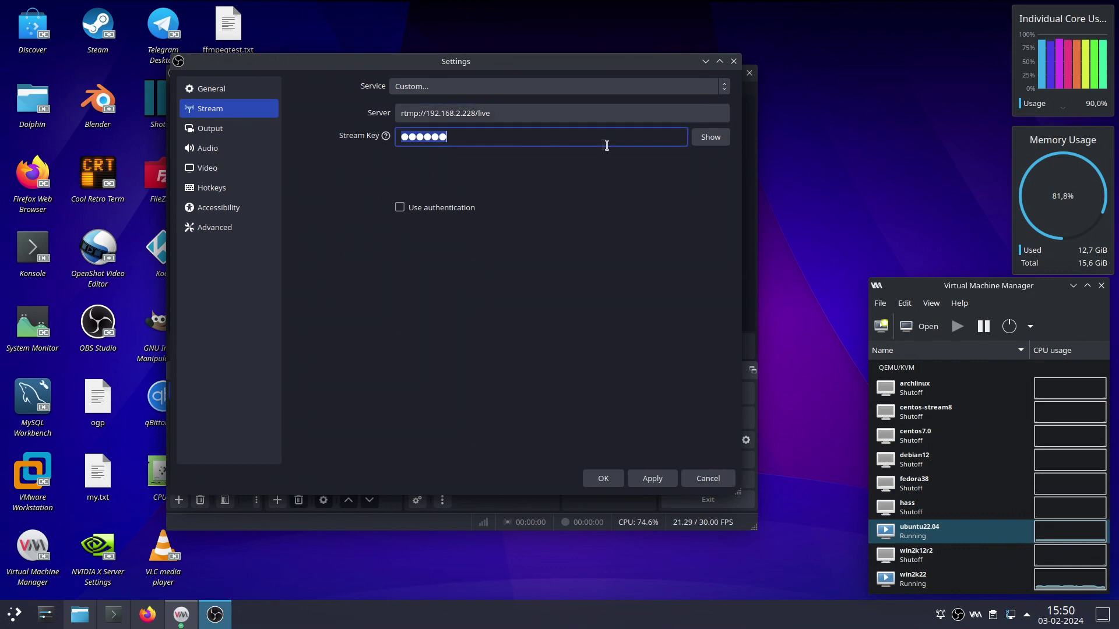
left_click(709, 138)
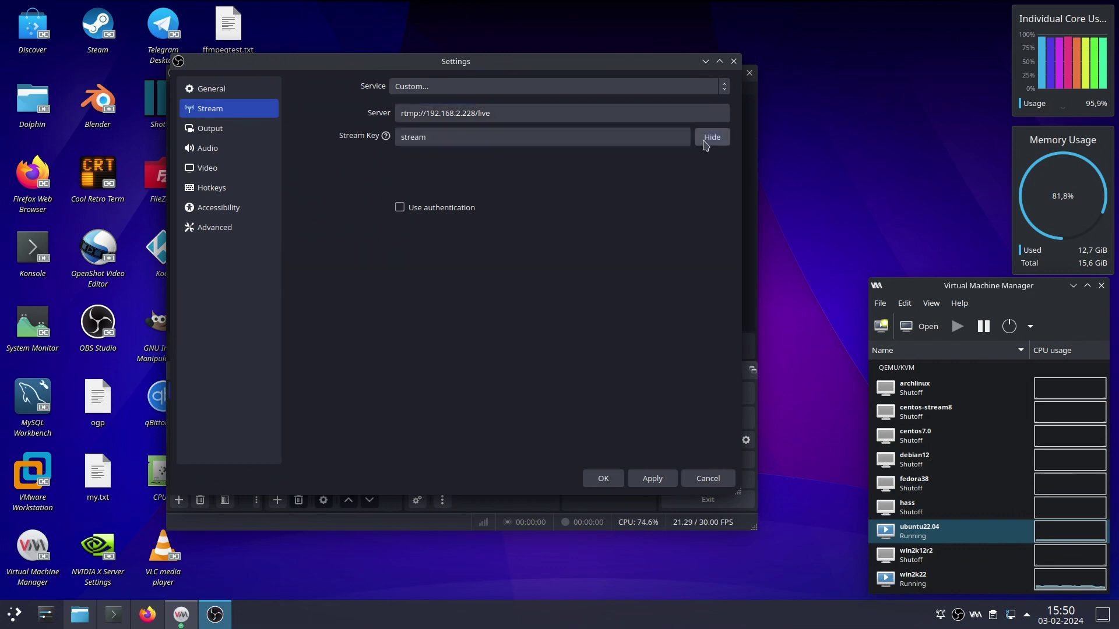
left_click(605, 481)
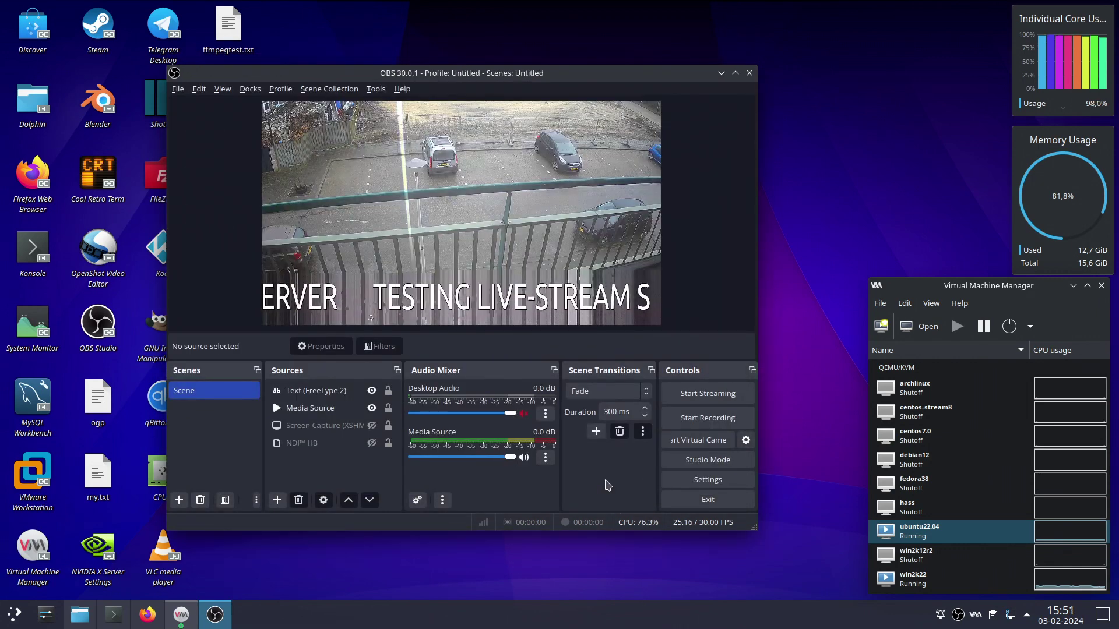
Start streaming in OBS, then bring Firefox forward with a new tab.
left_click(707, 394)
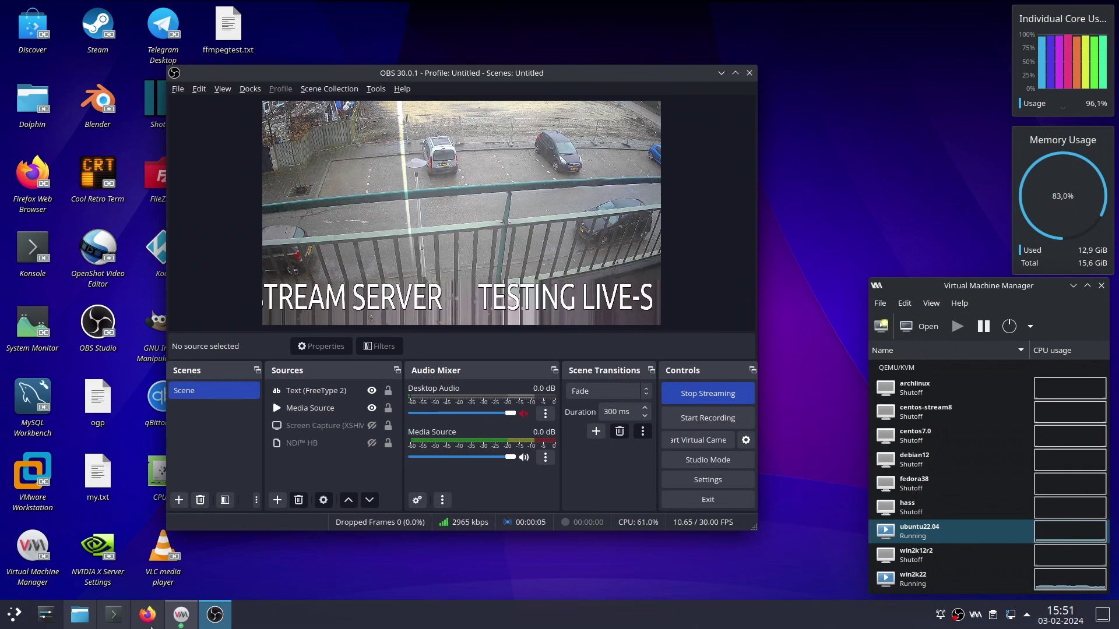
left_click(147, 615)
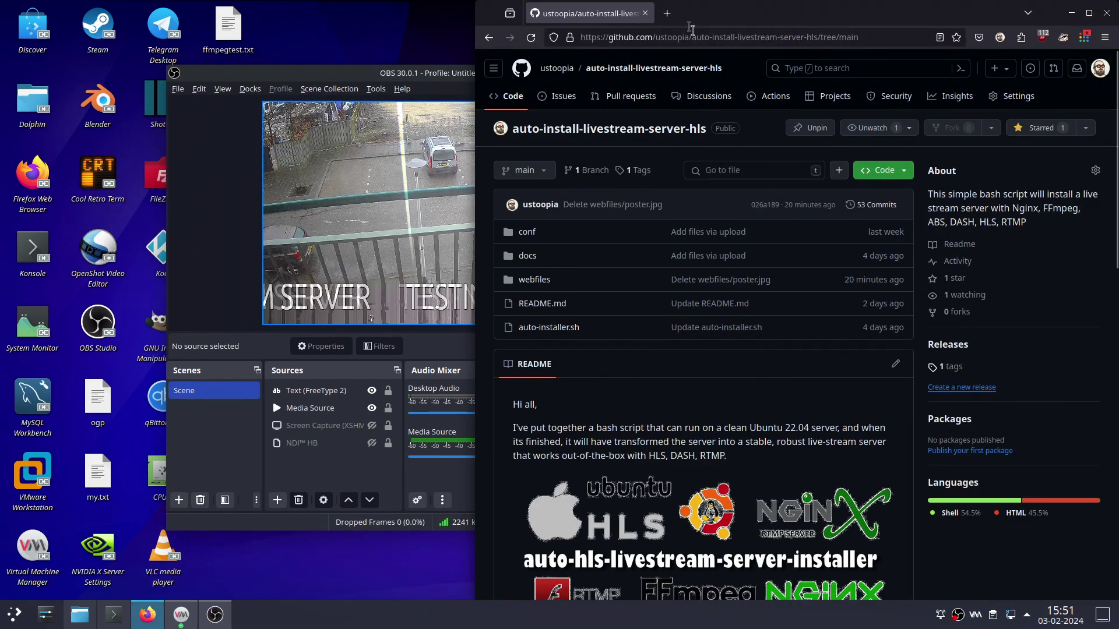
left_click(667, 13)
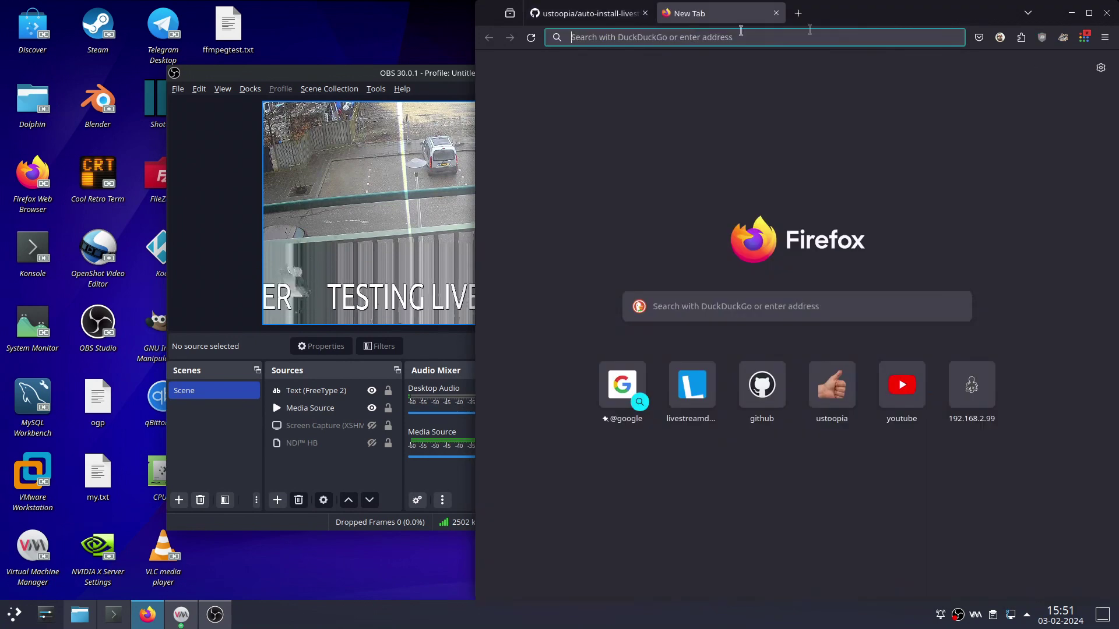
Maximize Firefox, load mylivestreamsrv.ddns.net and press PLAY on the Live-Stream page.
double_click(856, 18)
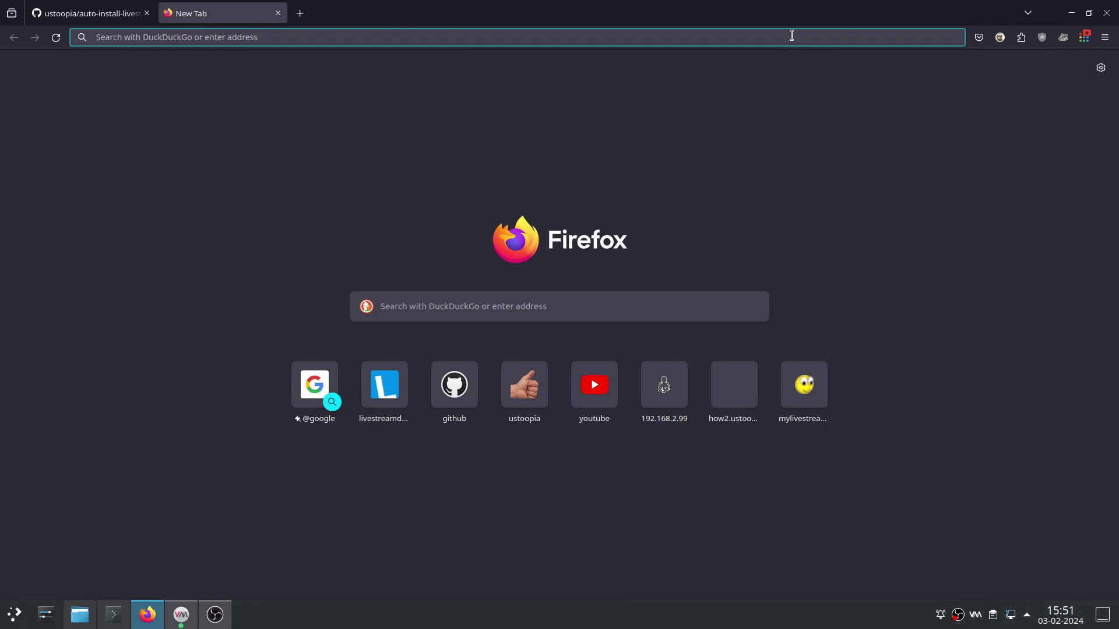
type("mylivestreamsrv.ddns.net")
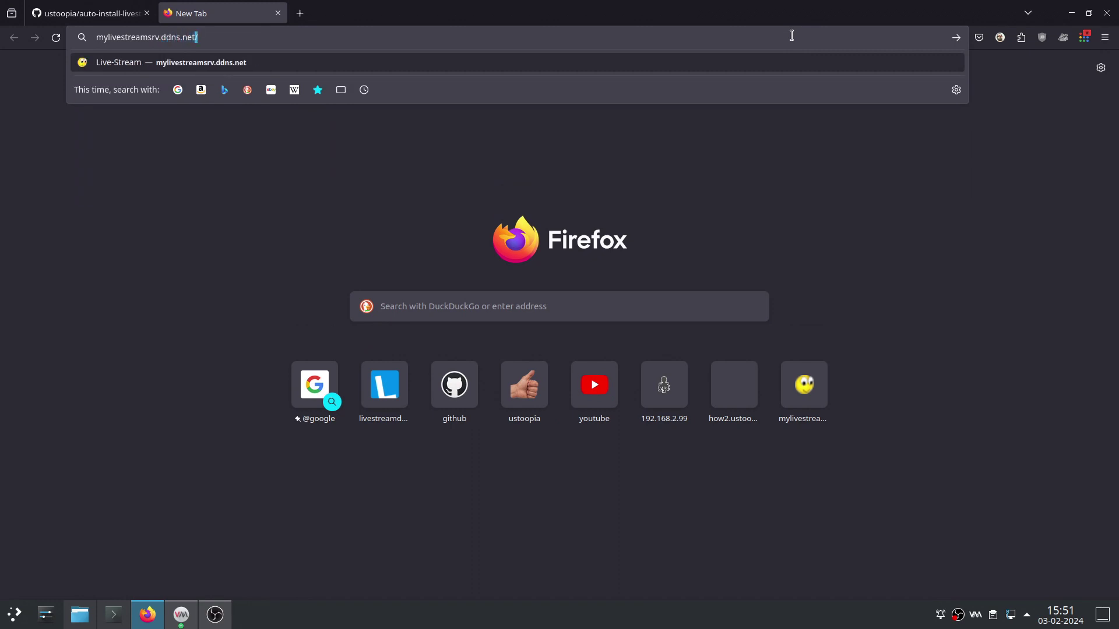
key("Return")
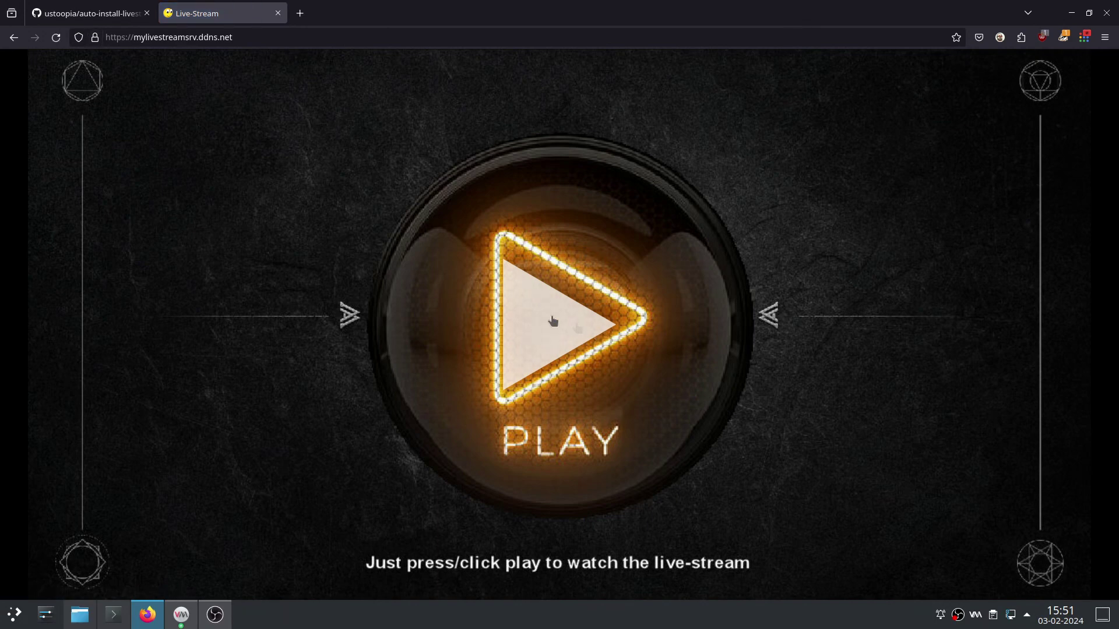
left_click(564, 337)
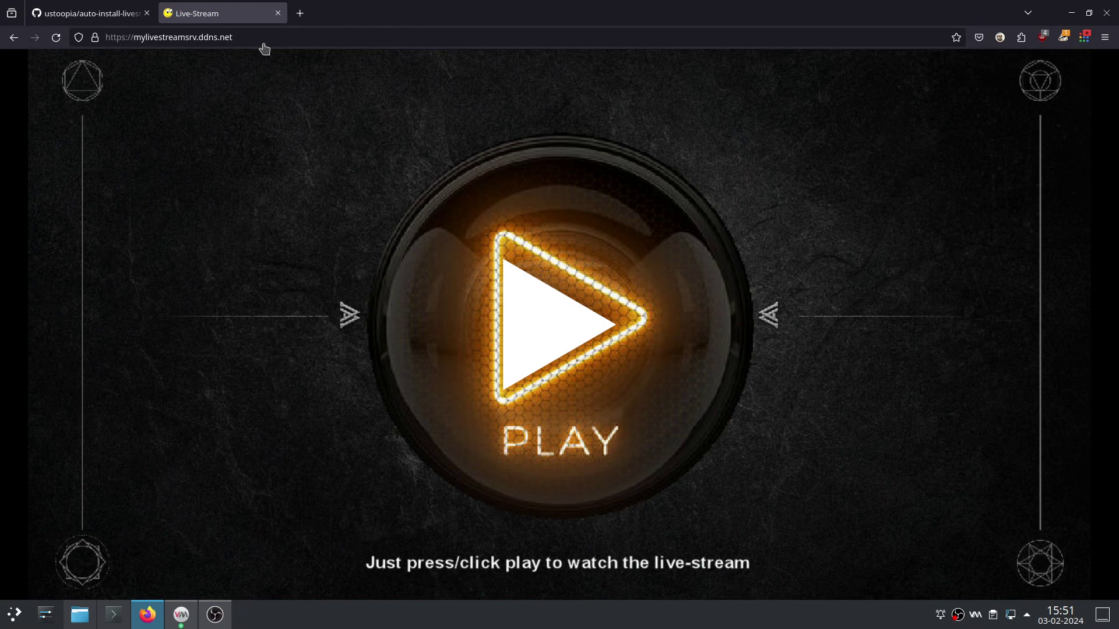
left_click(292, 36)
left_click(292, 36)
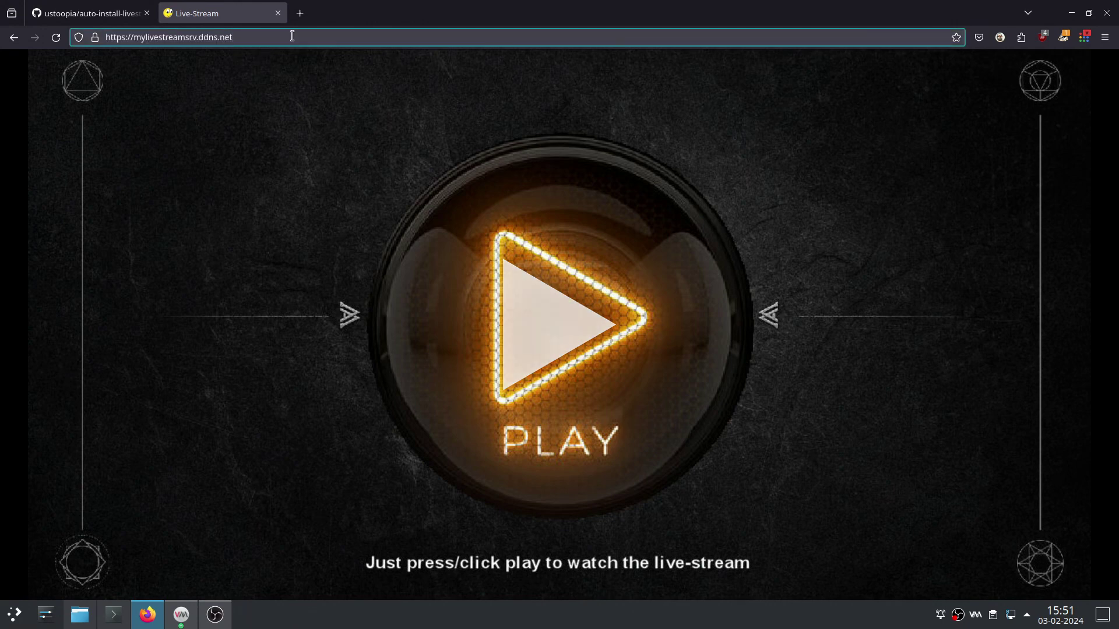
Load mylivestreamsrv.ddns.net/stat, expand the live stream's clients, refresh, then minimize Firefox.
type("/stat")
key("Return")
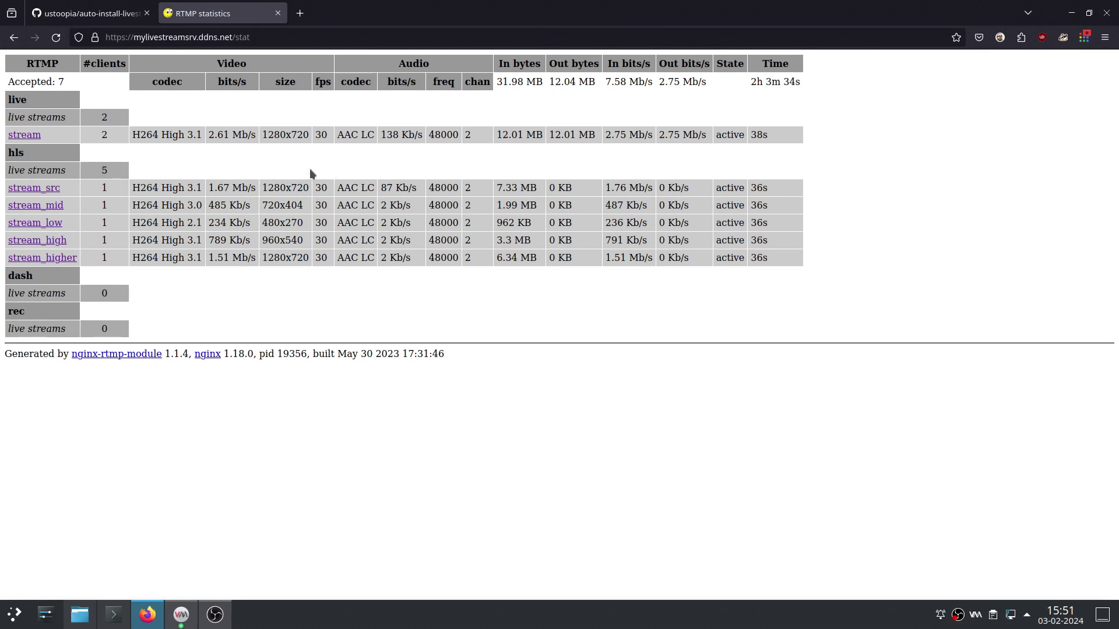
left_click(36, 137)
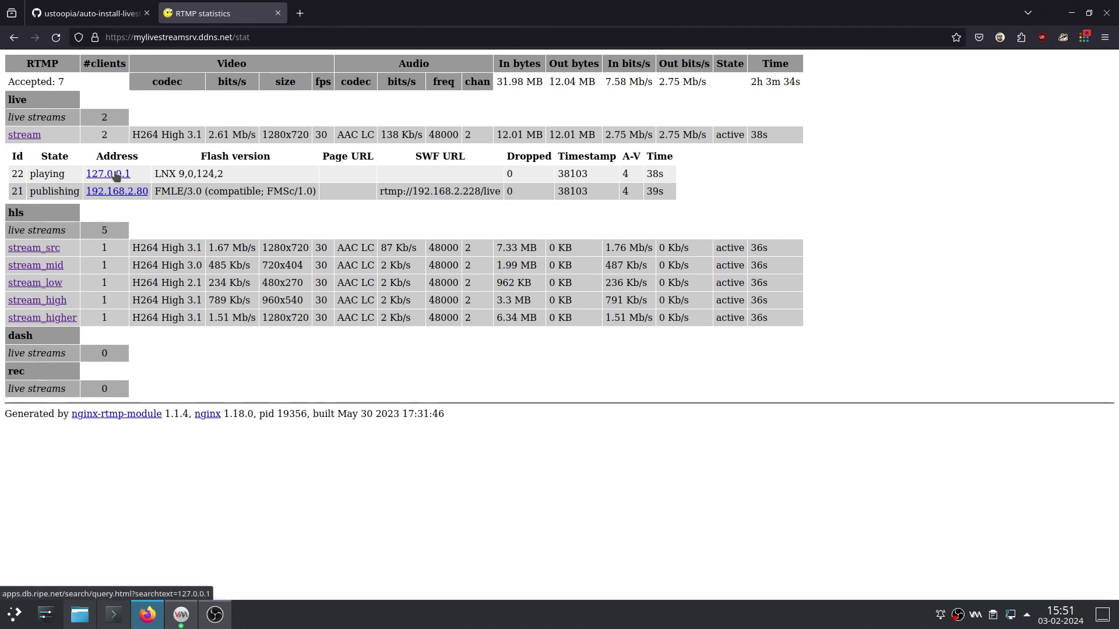
key("F5")
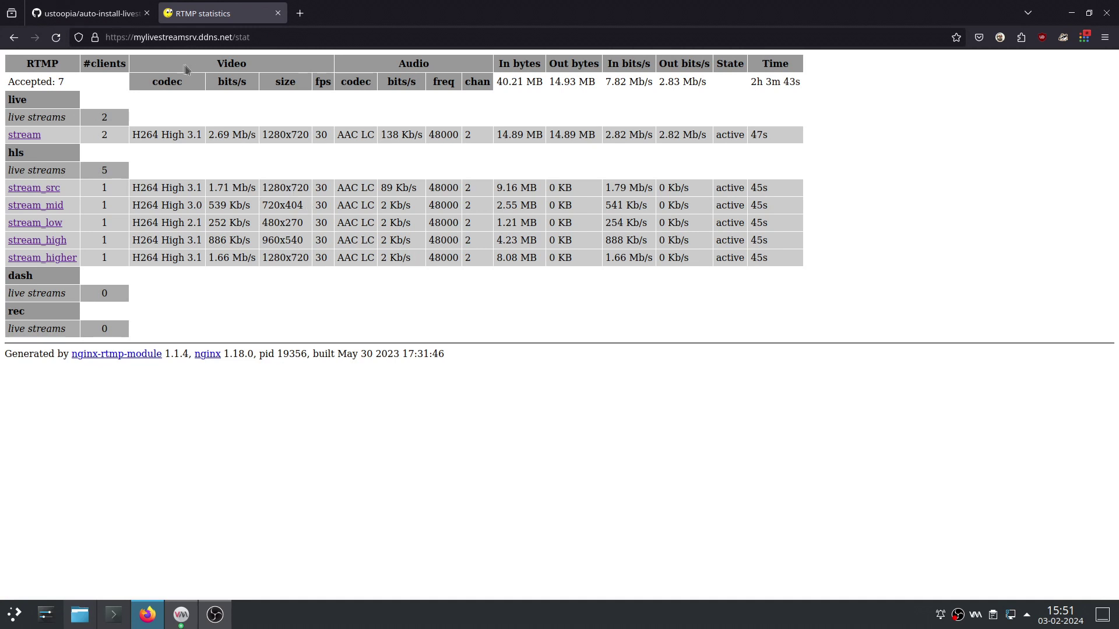
left_click(1072, 14)
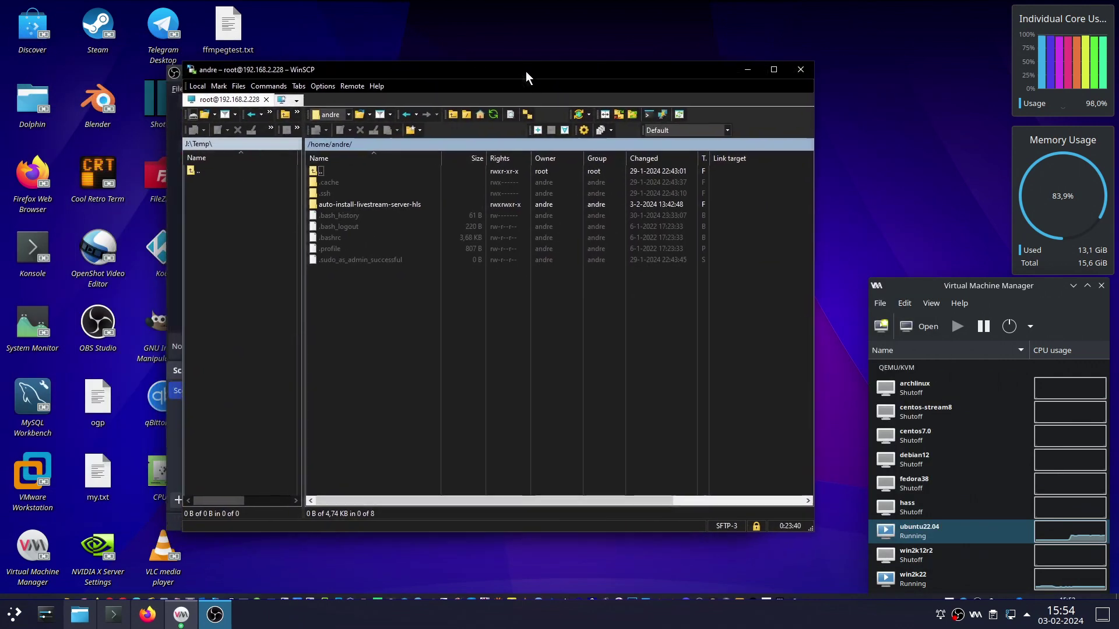
Navigate WinSCP from the home folder up to root and into /etc/nginx.
left_click_drag(525, 71, 526, 71)
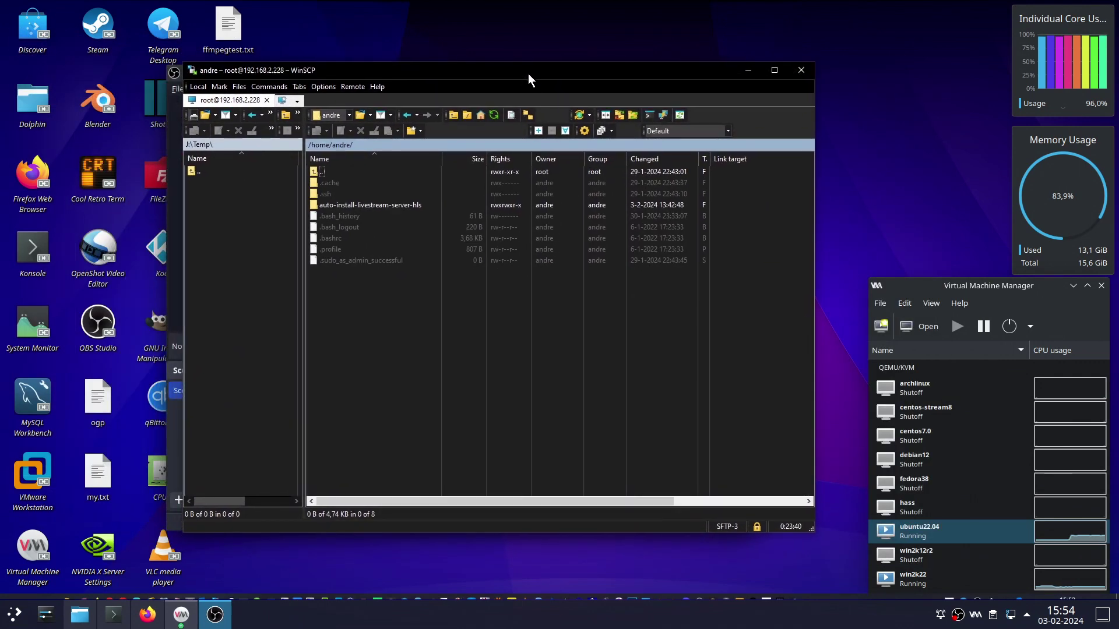
double_click(349, 173)
double_click(349, 172)
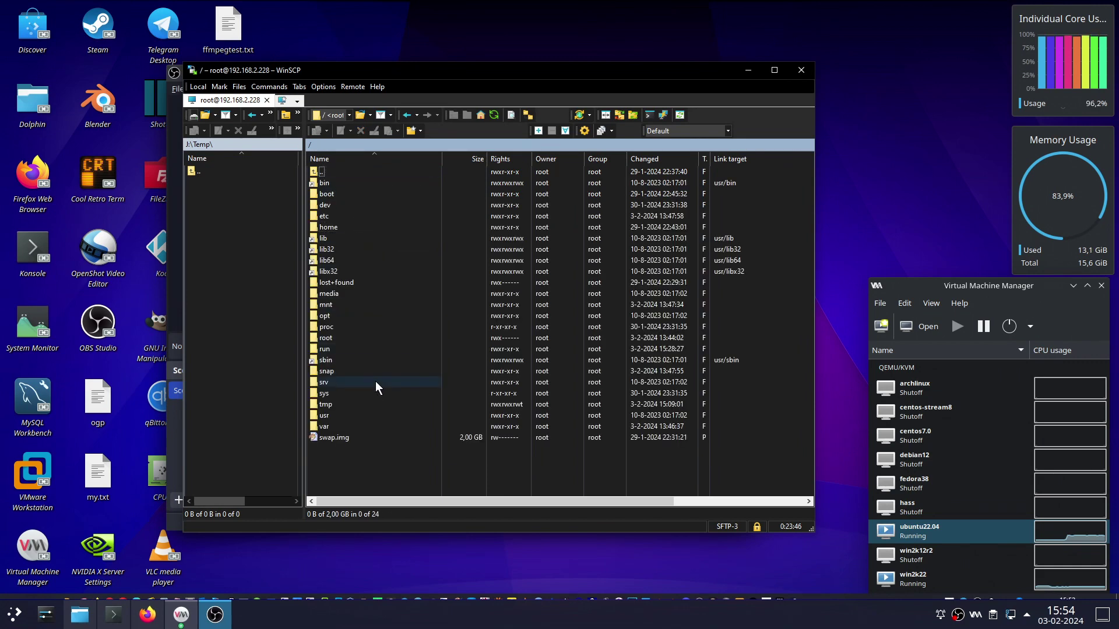
double_click(325, 217)
type("ng")
double_click(338, 483)
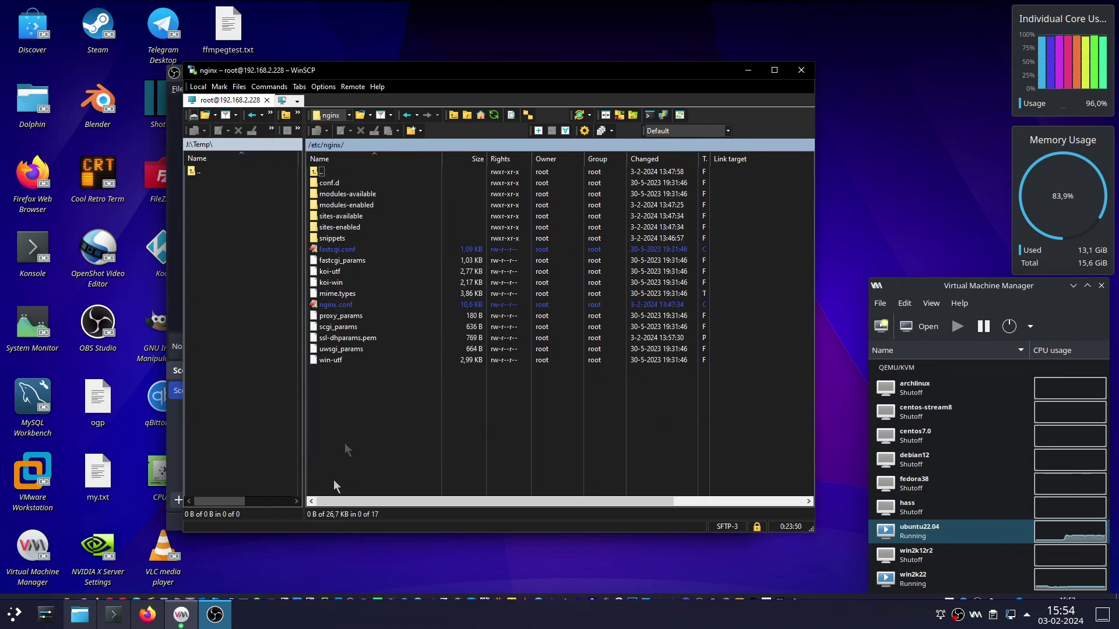
Open nginx.conf in the editor, review its include comment, then close the editor.
left_click(344, 305)
double_click(344, 305)
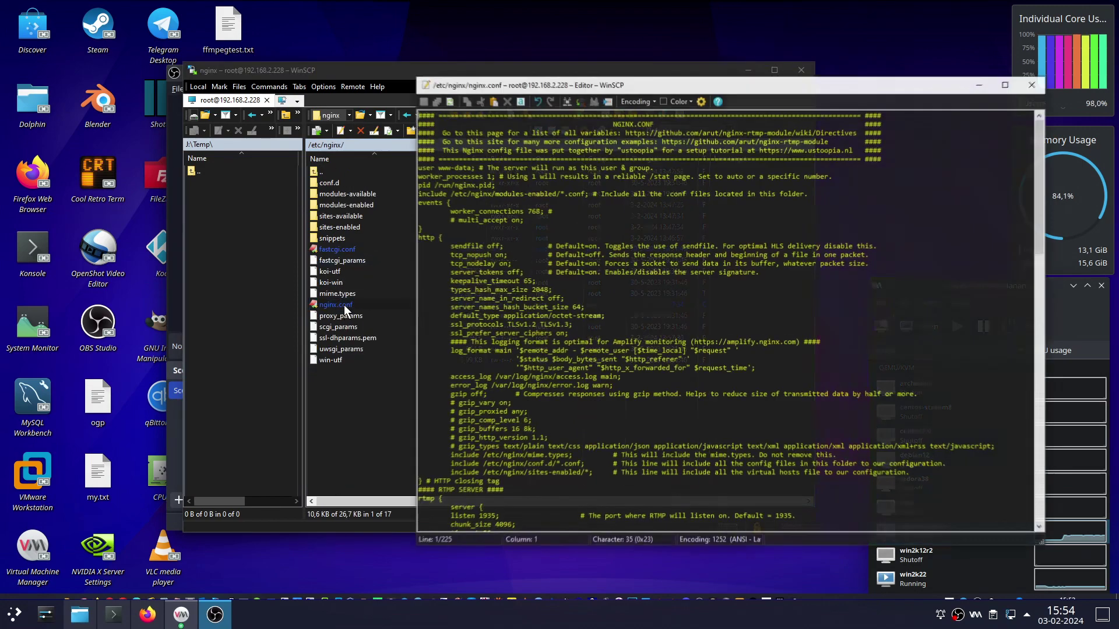
left_click_drag(712, 61, 506, 54)
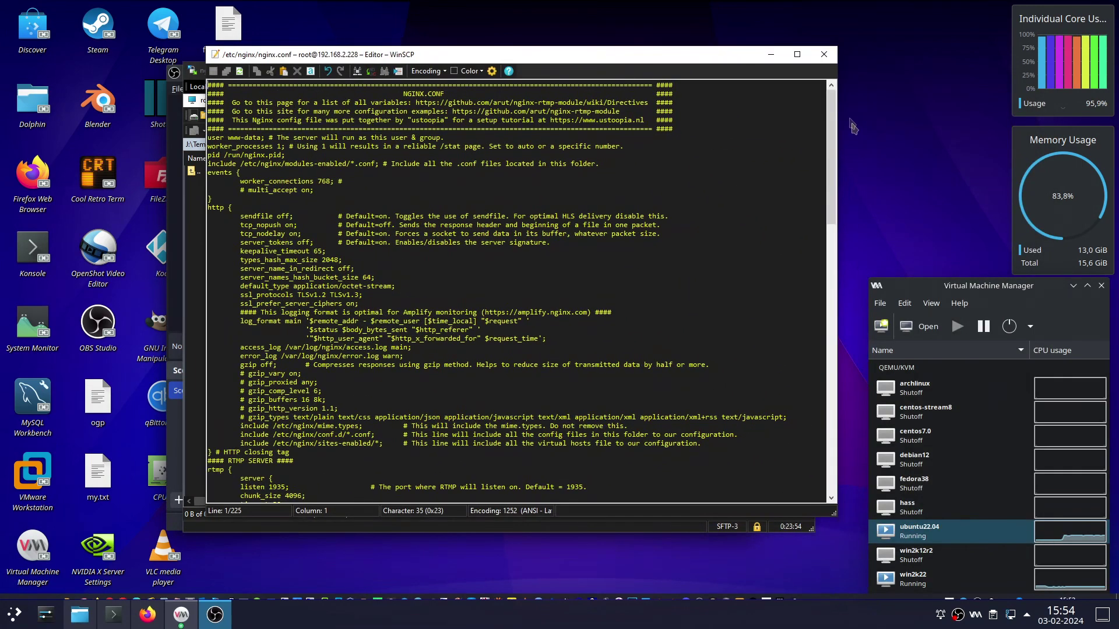
left_click_drag(833, 100, 786, 397)
scroll(451, 394, "up", 20)
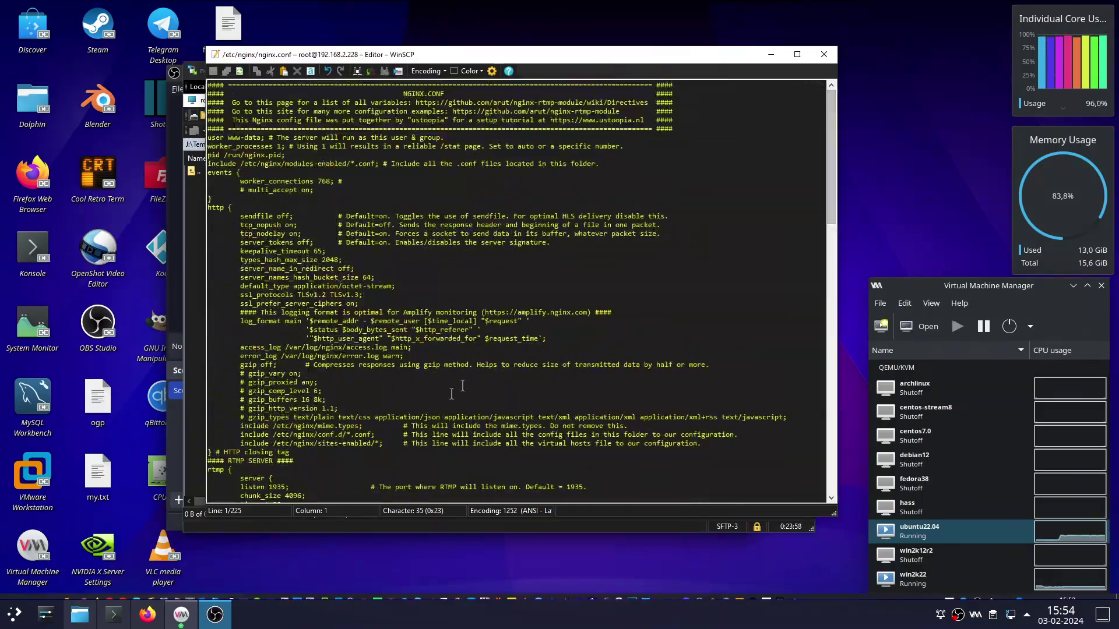
left_click_drag(411, 435, 674, 435)
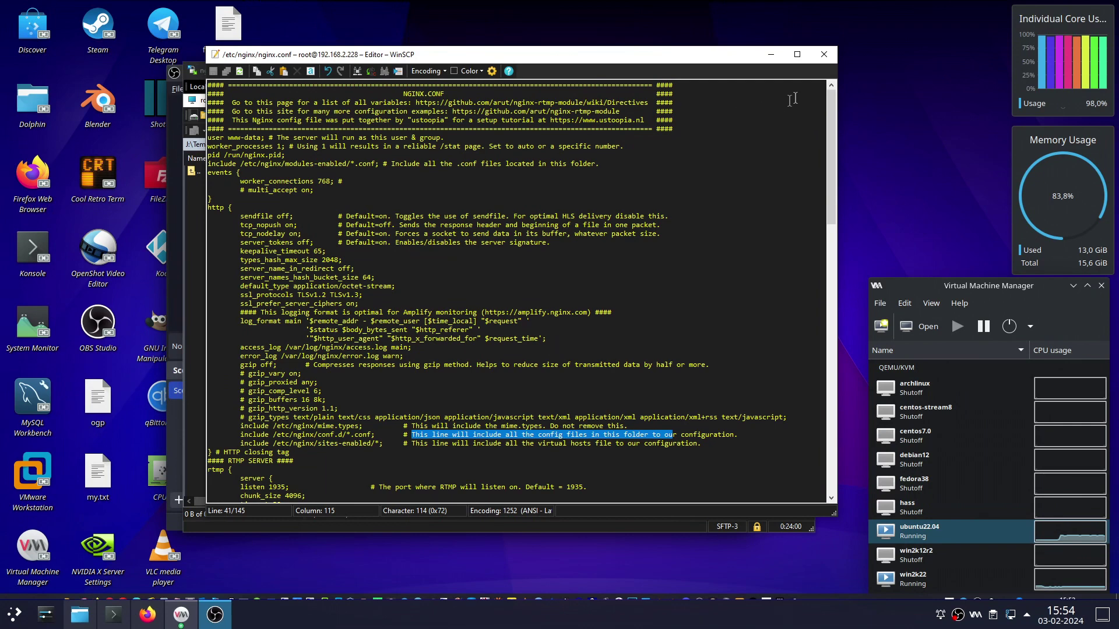
left_click(824, 54)
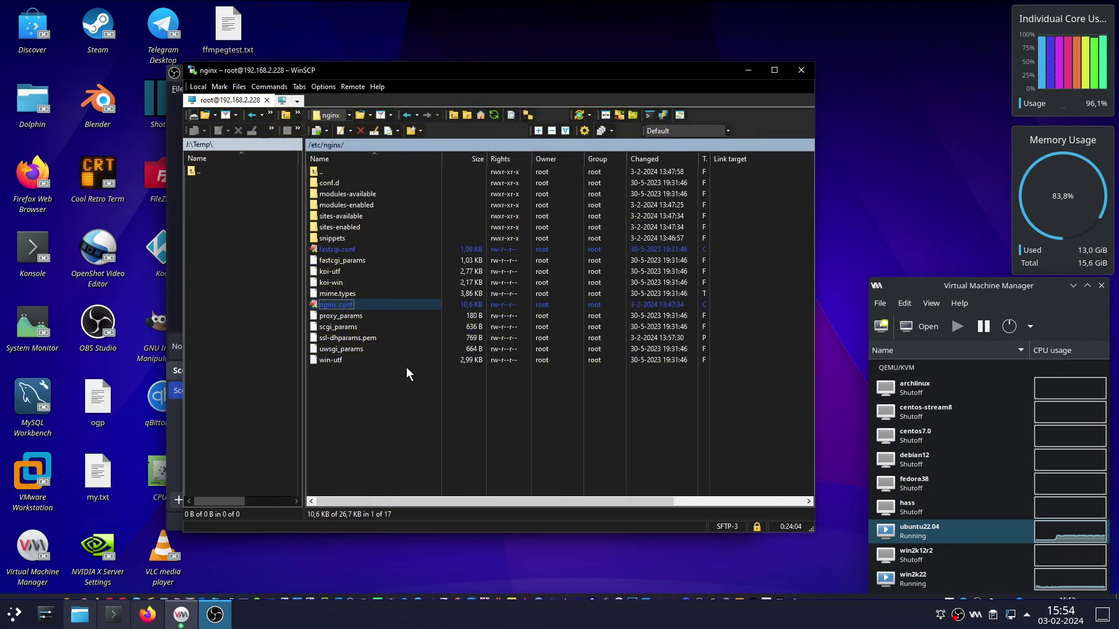
Open mylivestreamsrv.ddns.net.vhost from sites-available in the WinSCP editor.
double_click(355, 216)
double_click(338, 193)
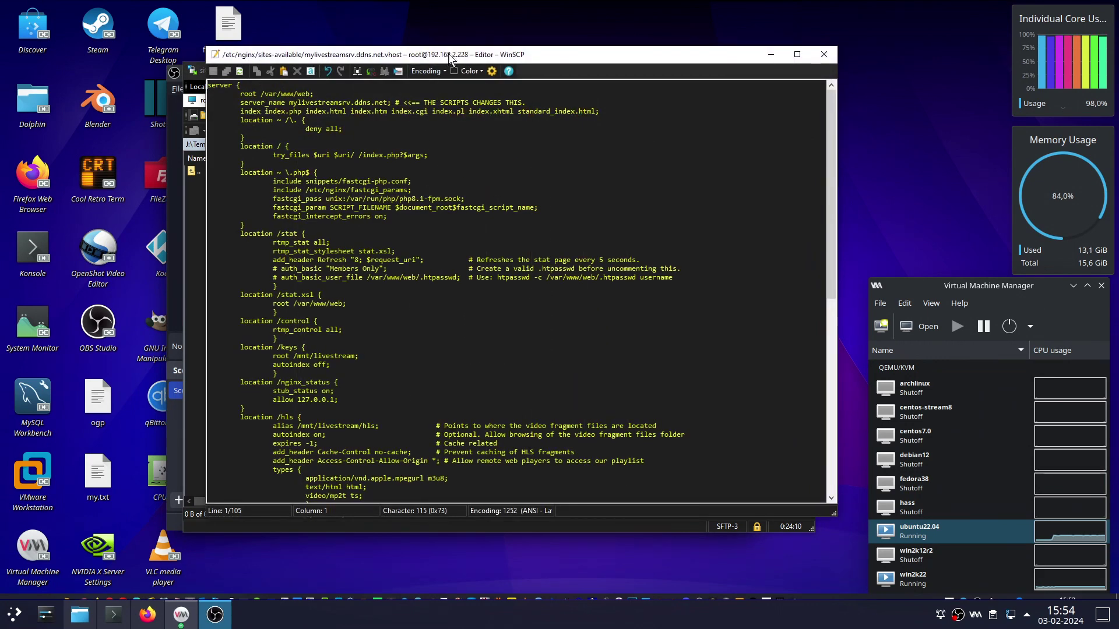
left_click_drag(448, 57, 441, 60)
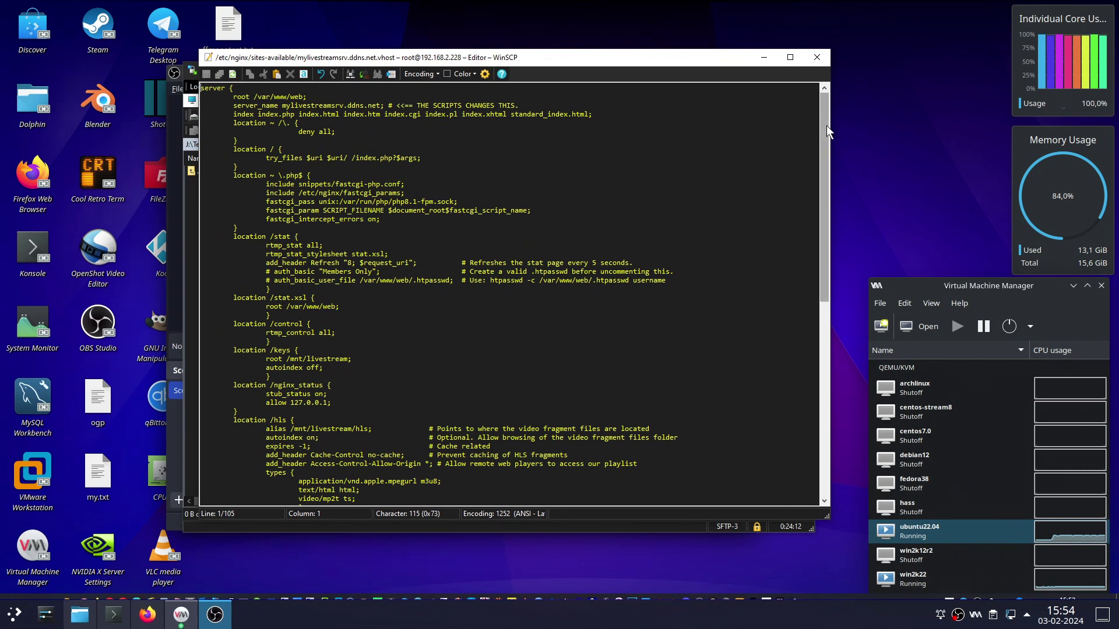
Highlight the /stat block's commented auth_basic lines and htpasswd command, then close the editor.
mouse_move(236, 238)
left_mouse_down()
mouse_move(319, 242)
mouse_move(300, 237)
left_mouse_up()
left_click_drag(266, 271, 675, 282)
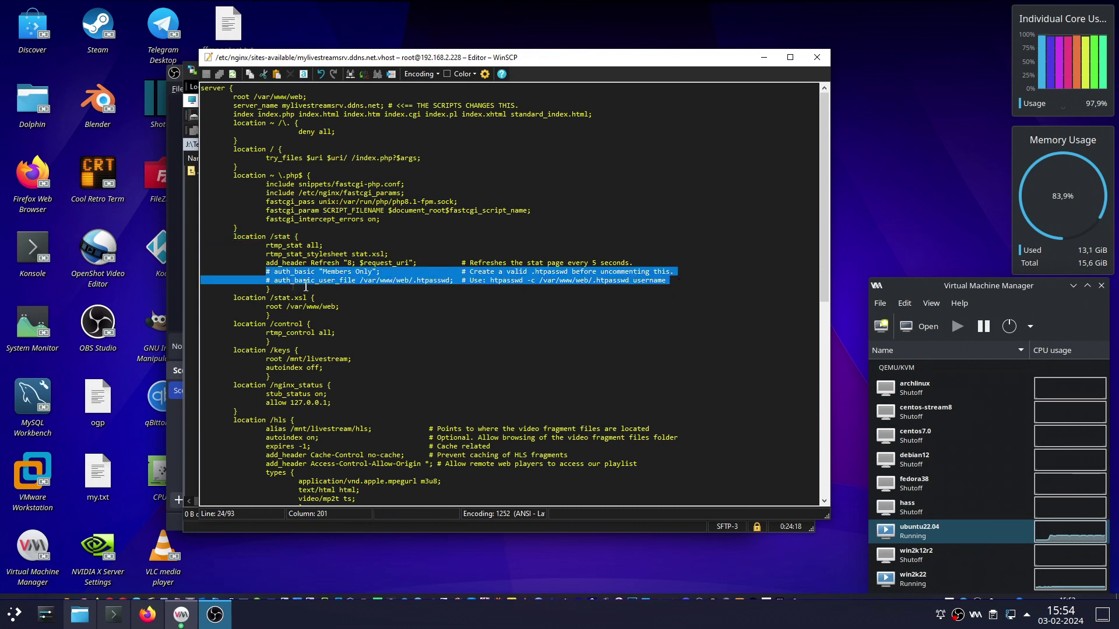
left_click(278, 283)
left_click(271, 281)
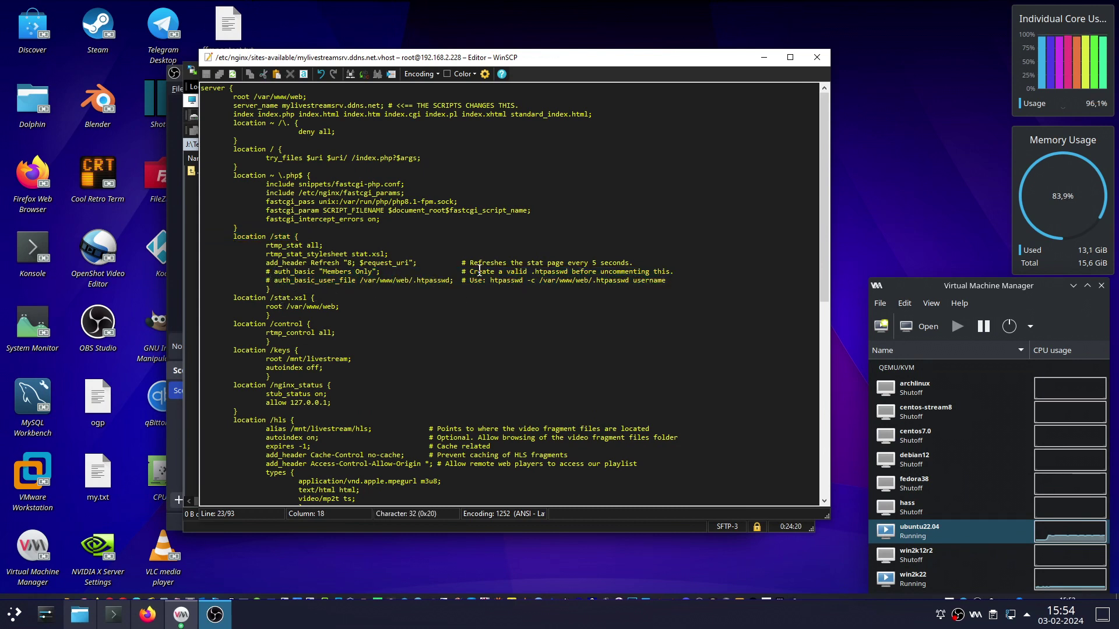
left_click_drag(491, 282, 668, 280)
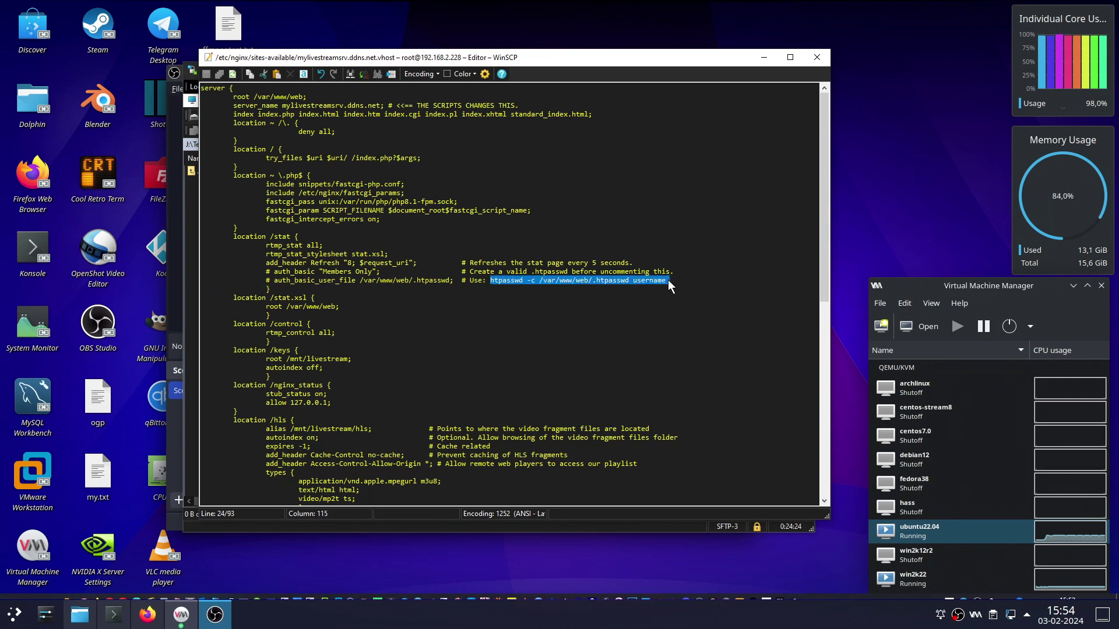
left_click(816, 57)
double_click(330, 173)
Browse from the server root to /var/www/web to check the site files.
left_click(458, 115)
left_click(458, 115)
double_click(327, 426)
double_click(335, 327)
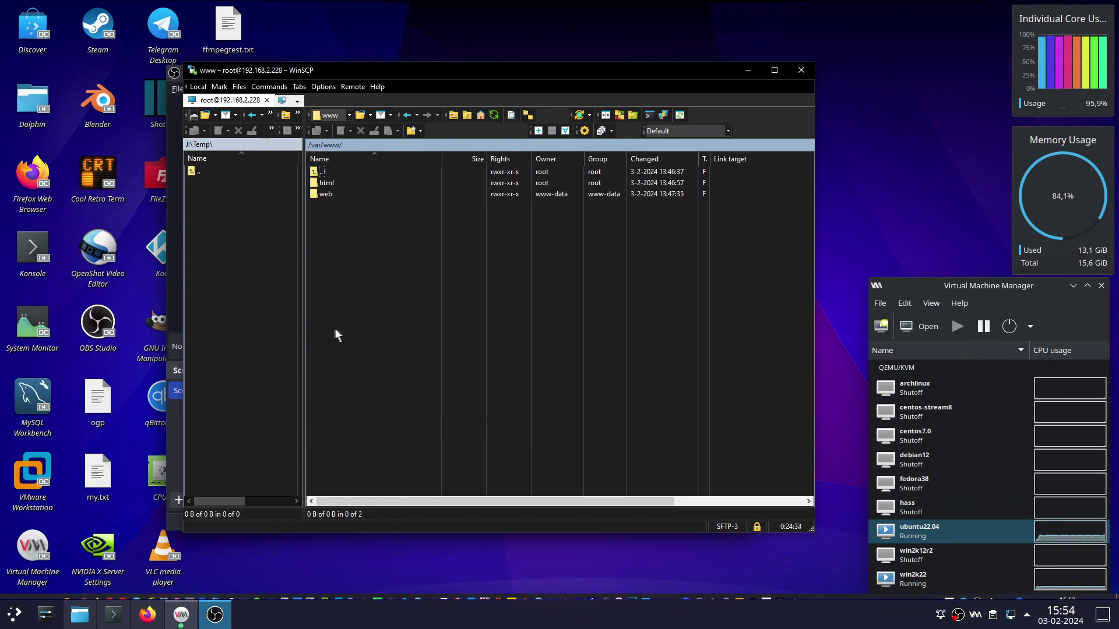
double_click(340, 193)
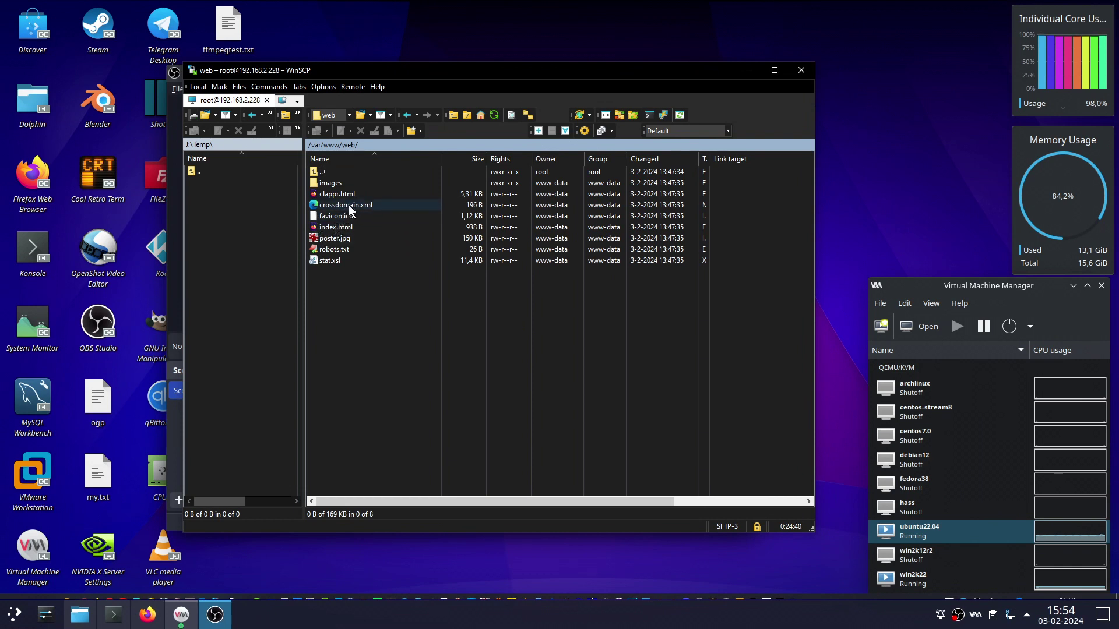
Refresh /mnt/livestream/hls to reveal stream.m3u8 and the stream folders, select it, then launch VLC.
double_click(334, 170)
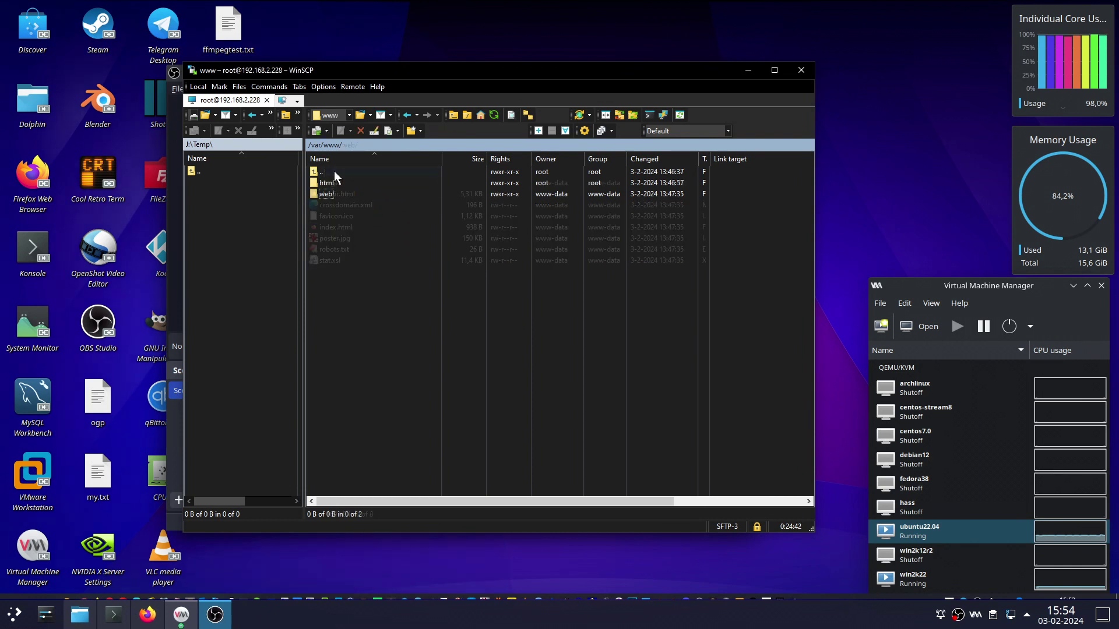
double_click(334, 170)
double_click(334, 171)
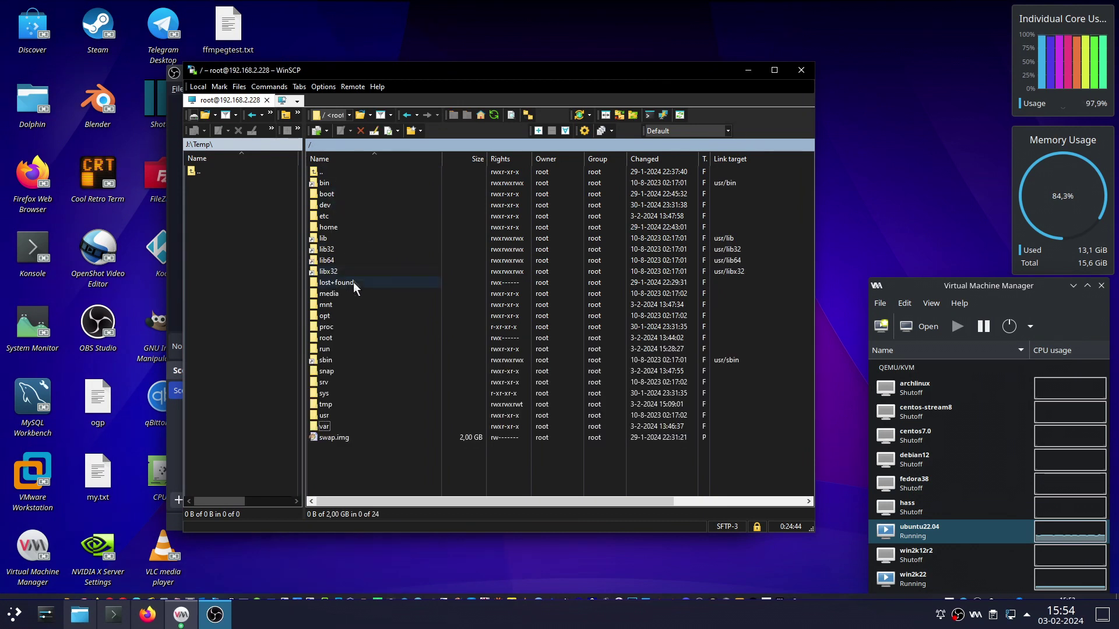
double_click(325, 305)
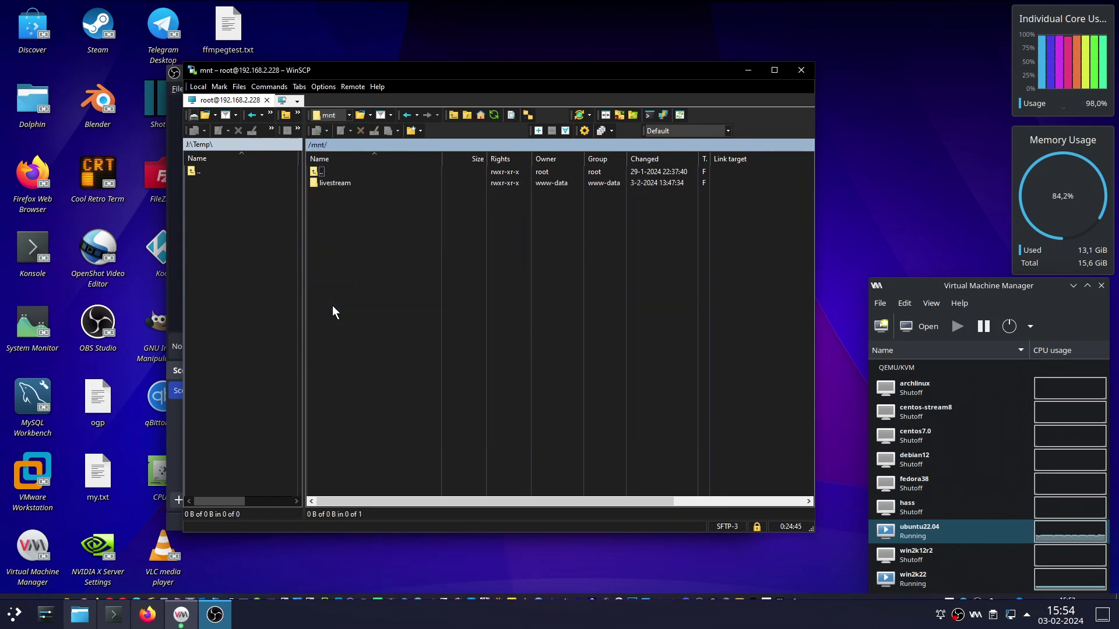
double_click(335, 183)
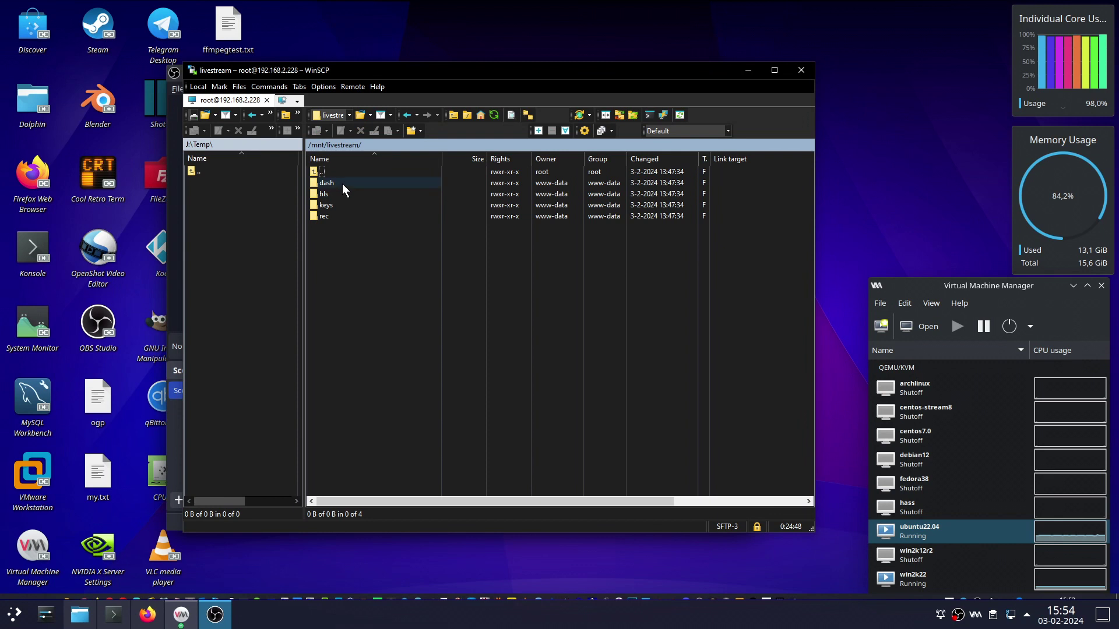
double_click(325, 193)
right_click(340, 206)
left_click(376, 229)
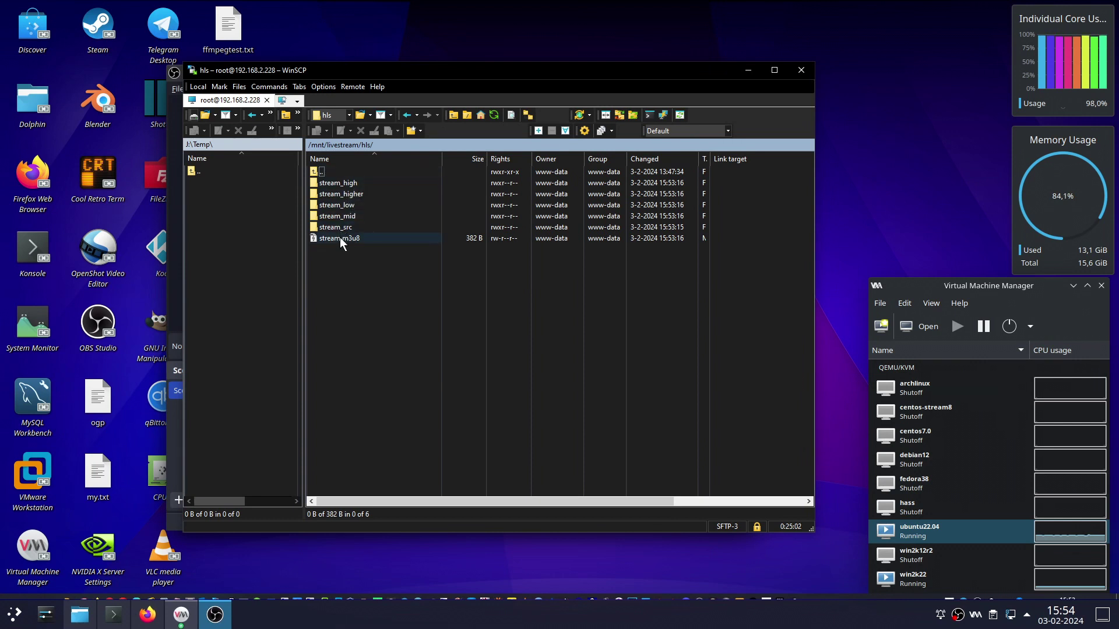
left_click(339, 240)
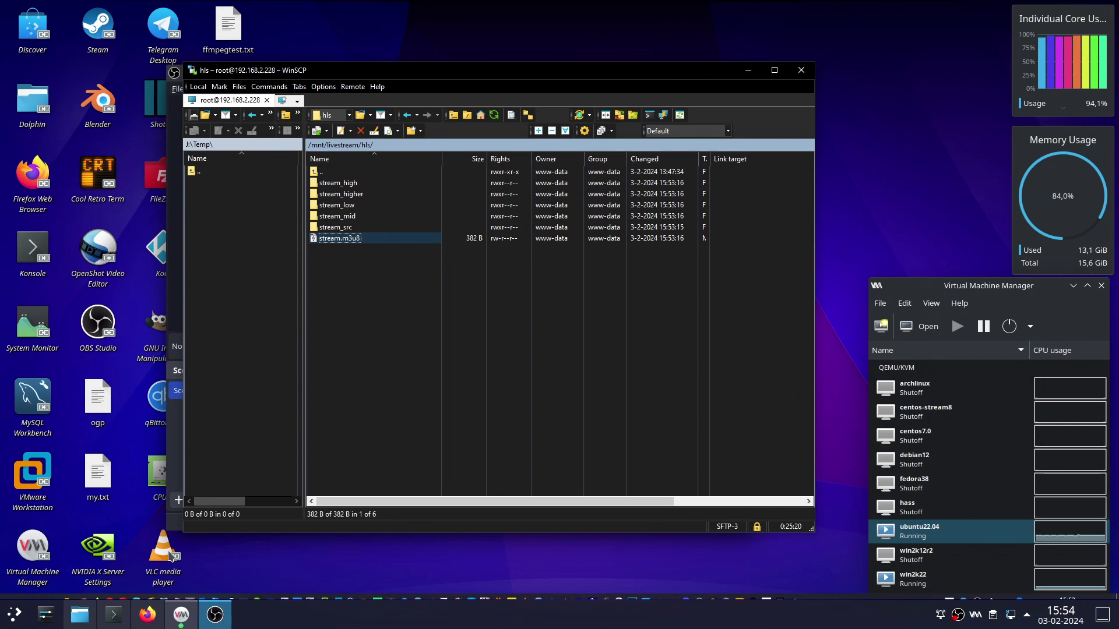
double_click(169, 555)
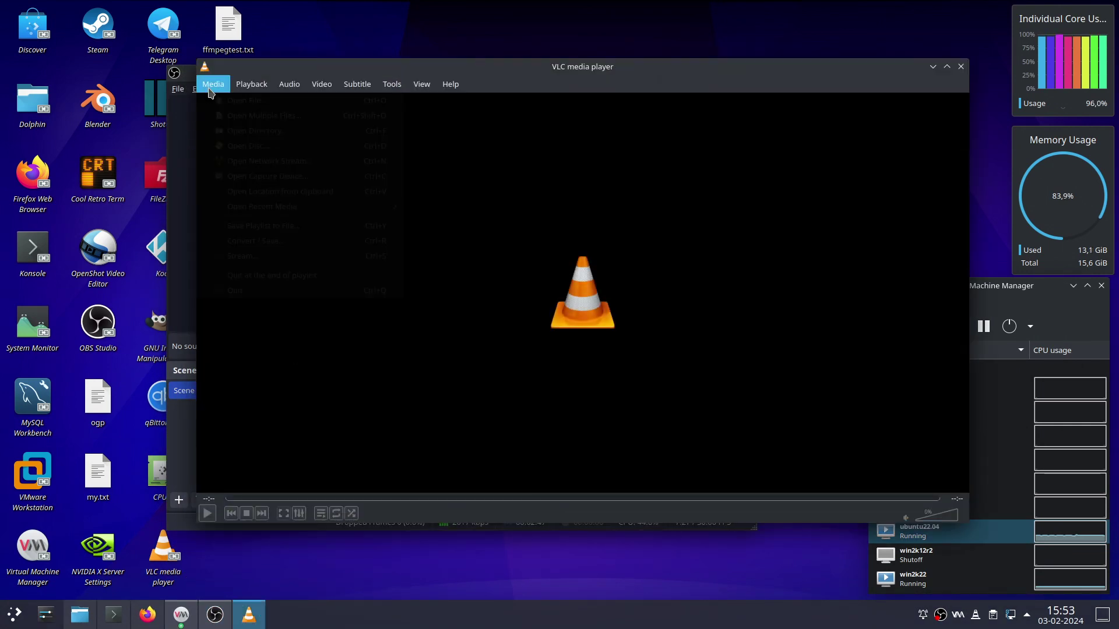
left_click(211, 86)
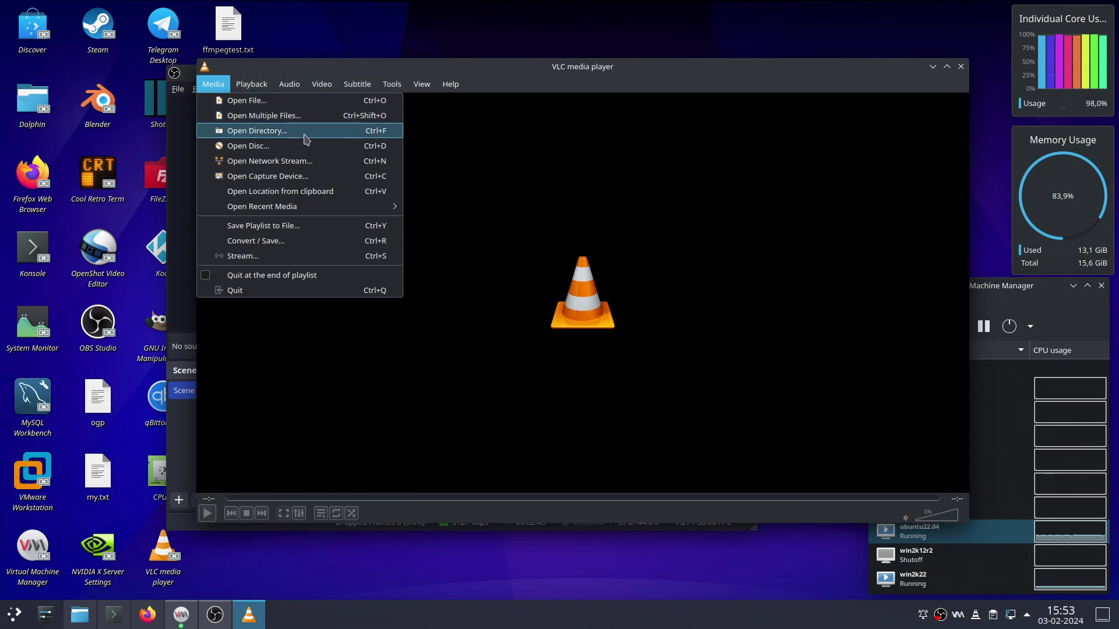
left_click(215, 87)
left_click(214, 87)
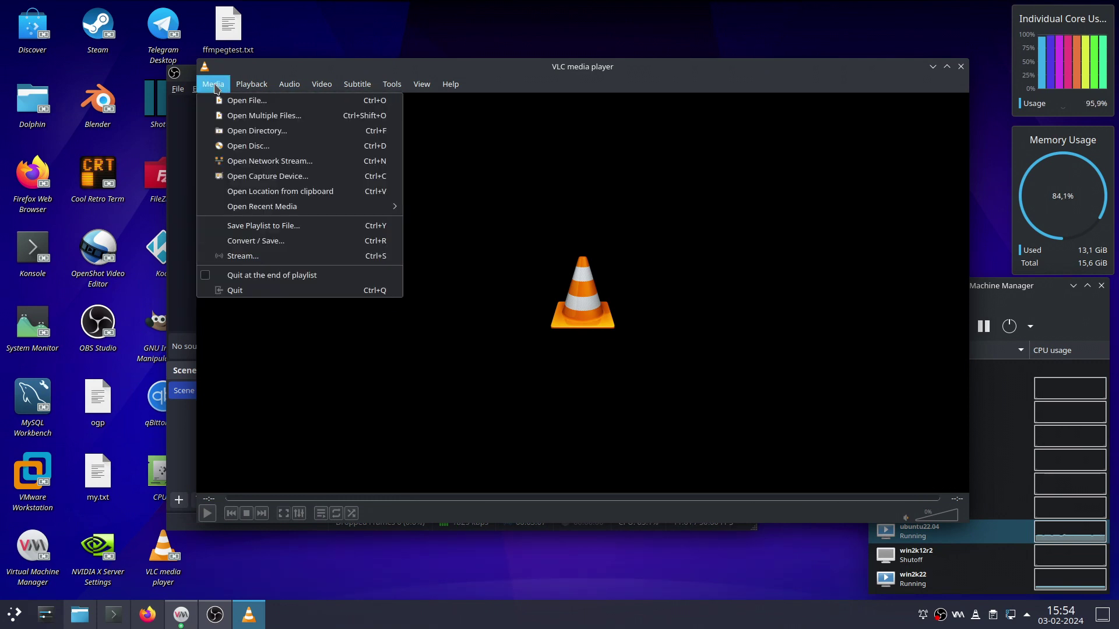
left_click(304, 161)
type("https://livestreamdemo.ddns.net/hls/stream.m3u8")
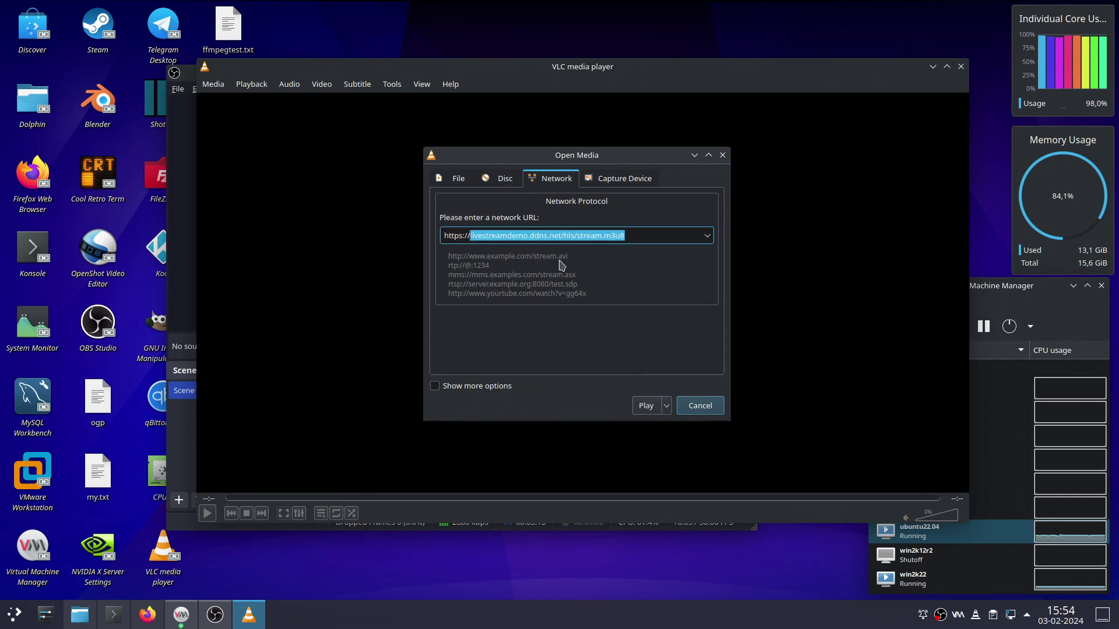
left_click(656, 236)
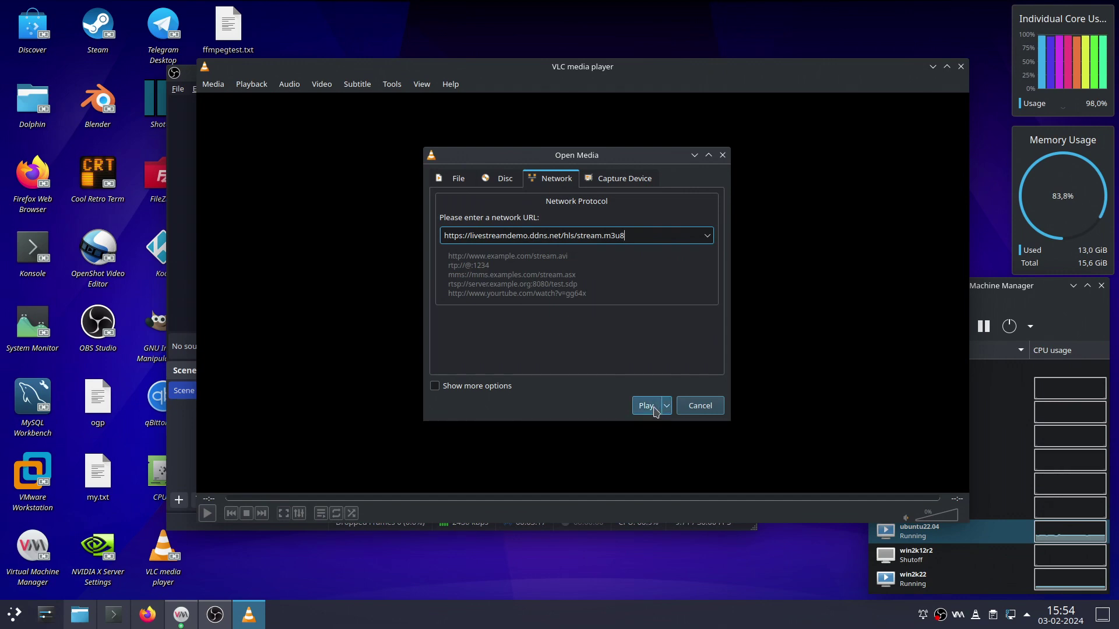
left_click(654, 407)
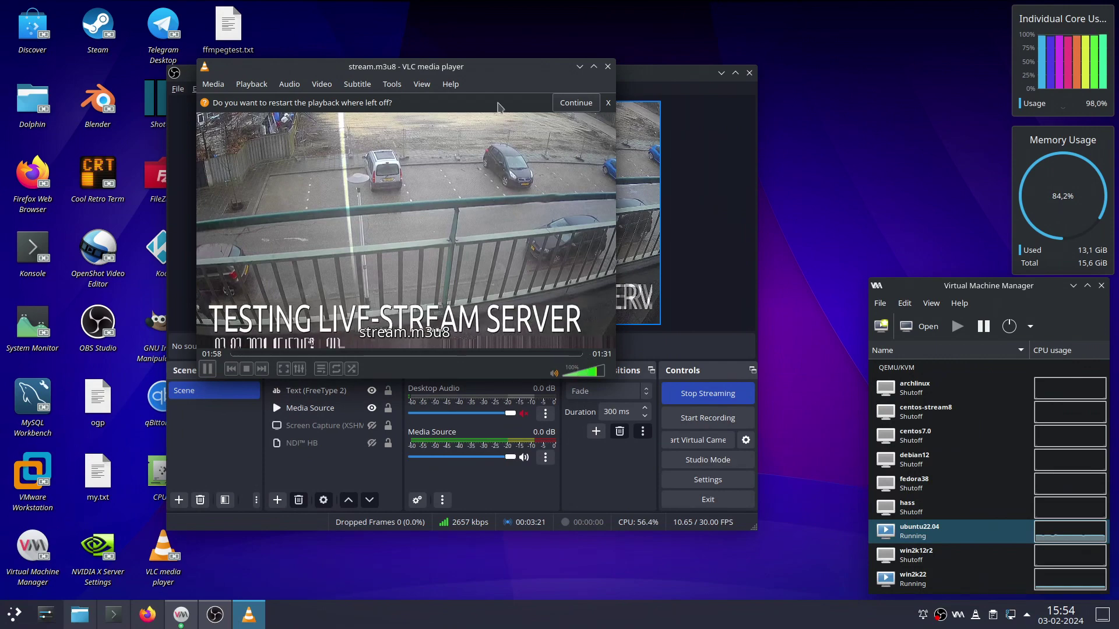
left_click_drag(489, 66, 700, 51)
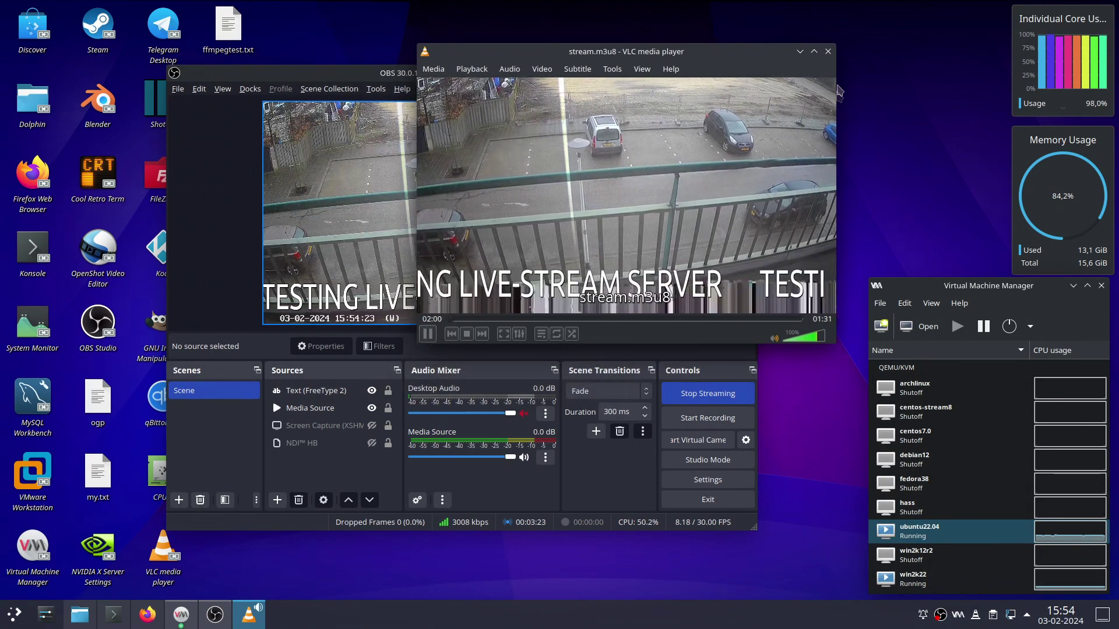
left_click(830, 52)
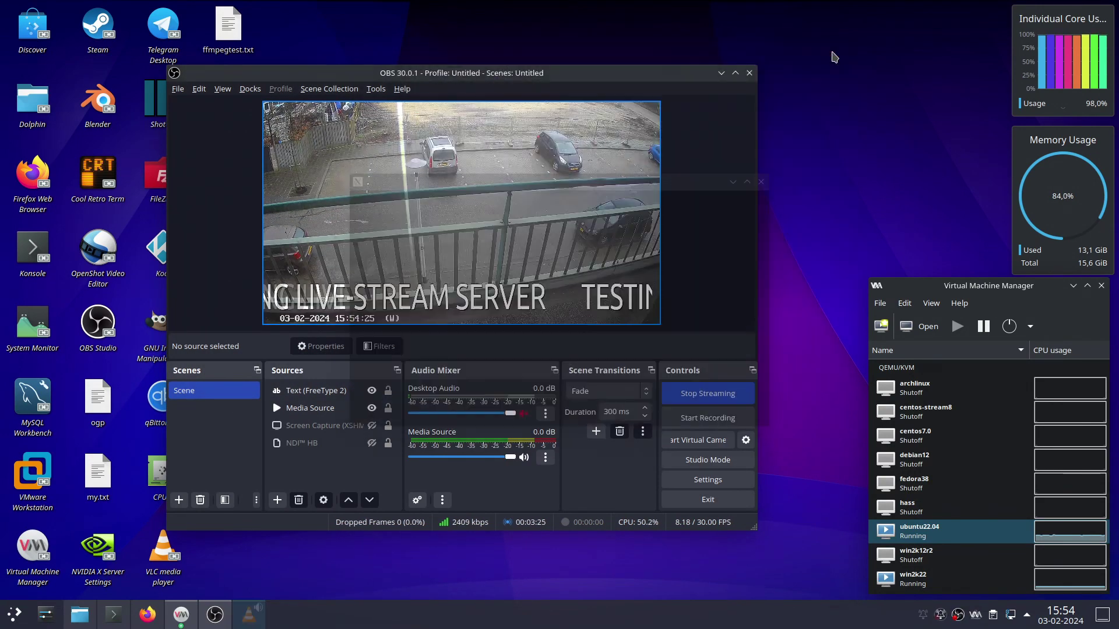